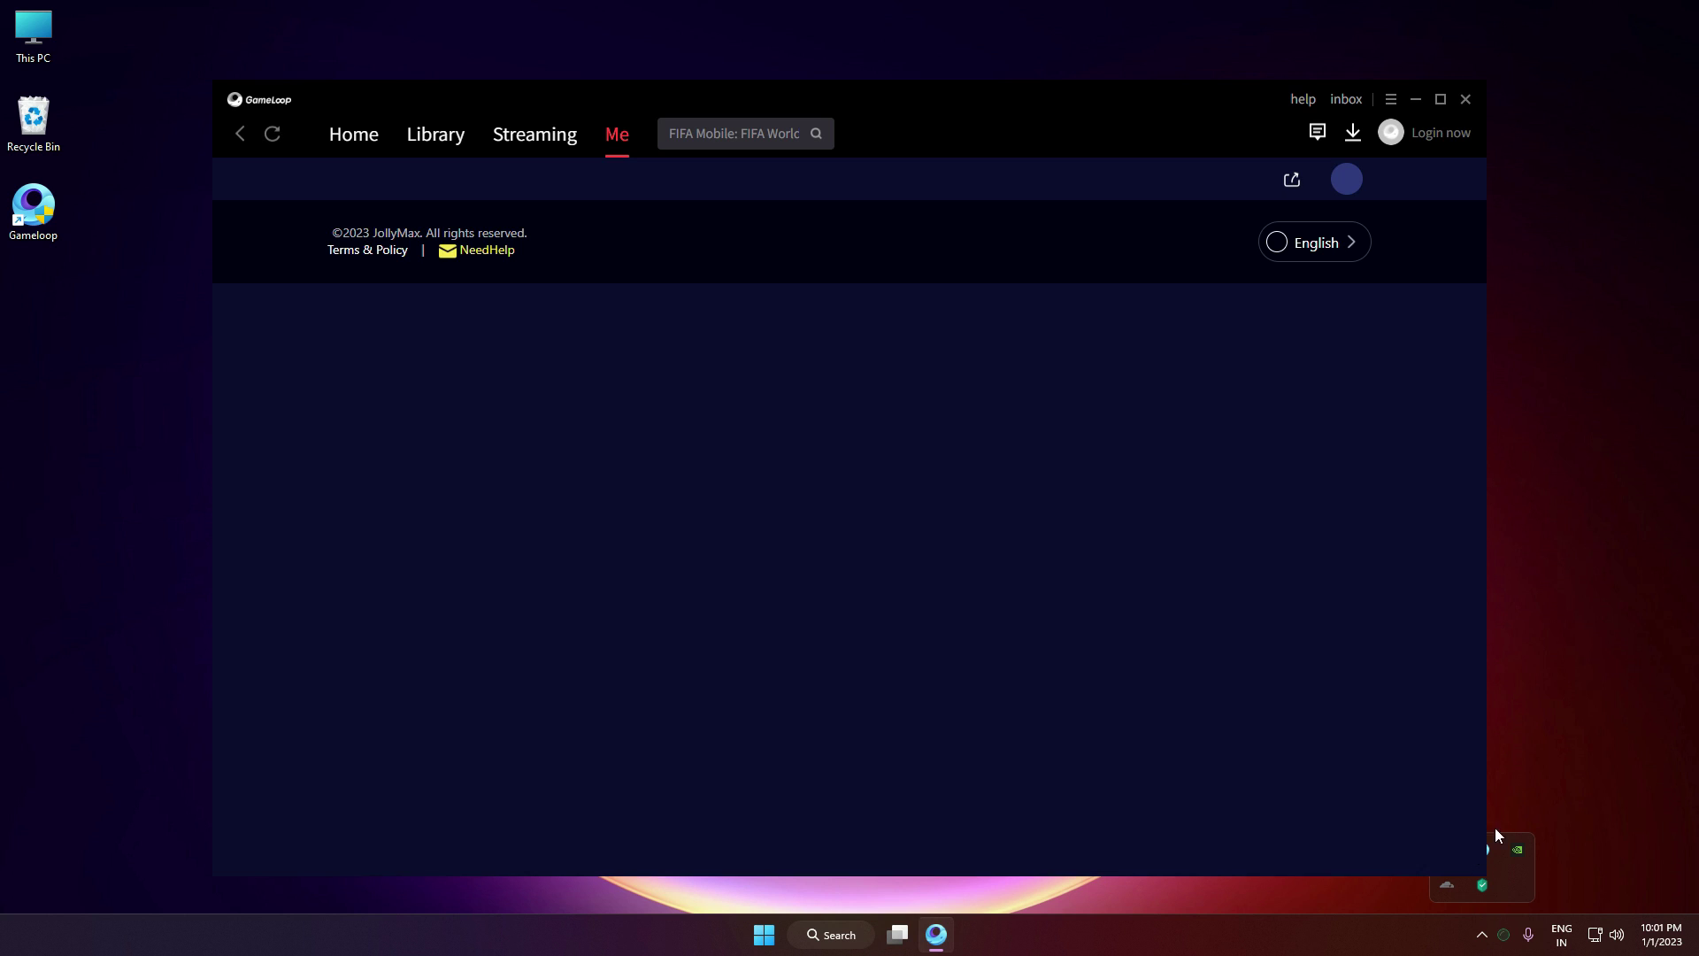
# Step: Launch PUBG MOBILE from My Games on GameLoop's Me page, and close the emulator window while it is loading
pyautogui.click(618, 140)
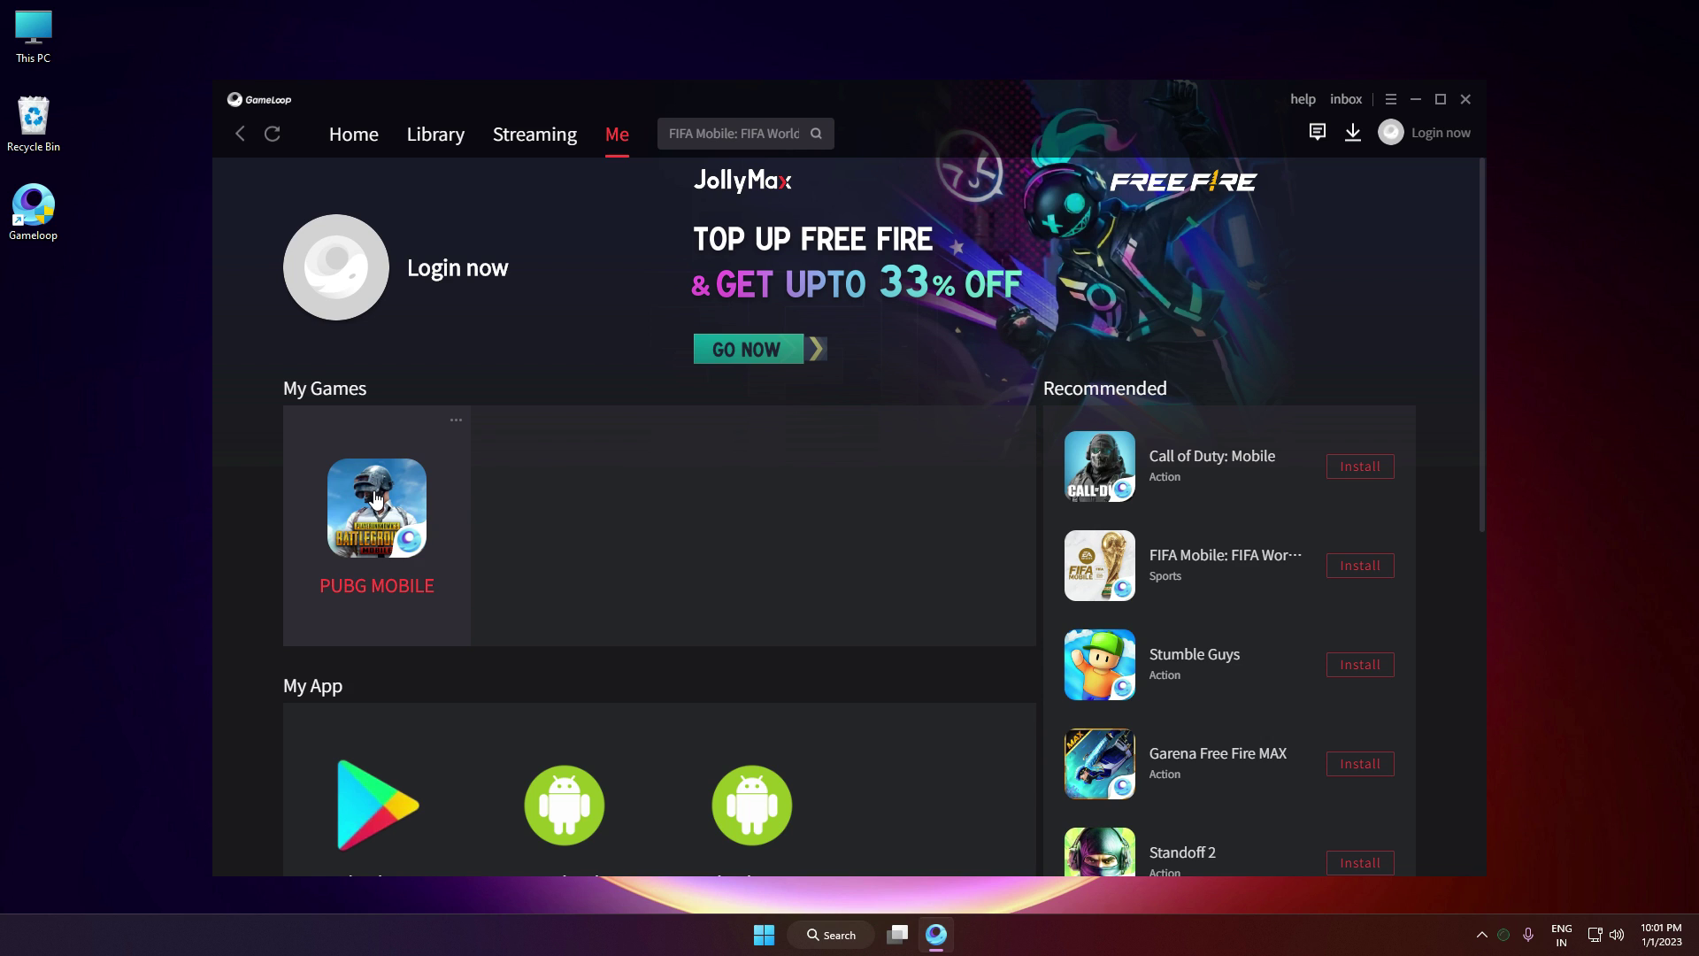
pyautogui.click(376, 498)
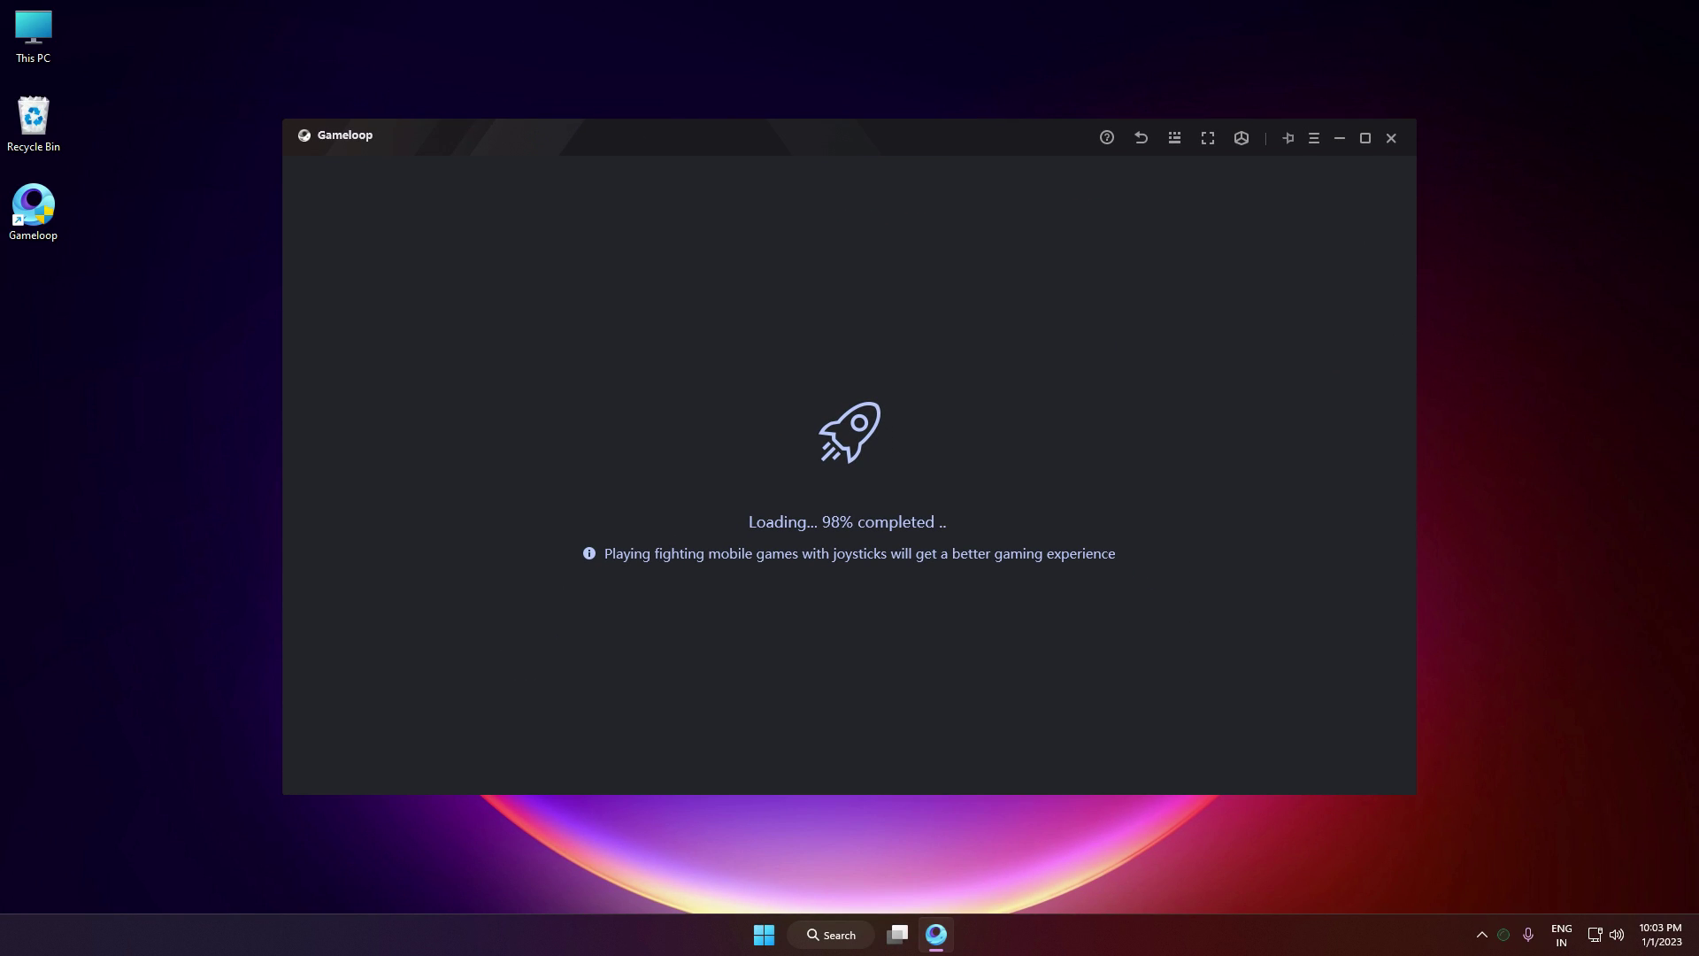
pyautogui.click(1390, 138)
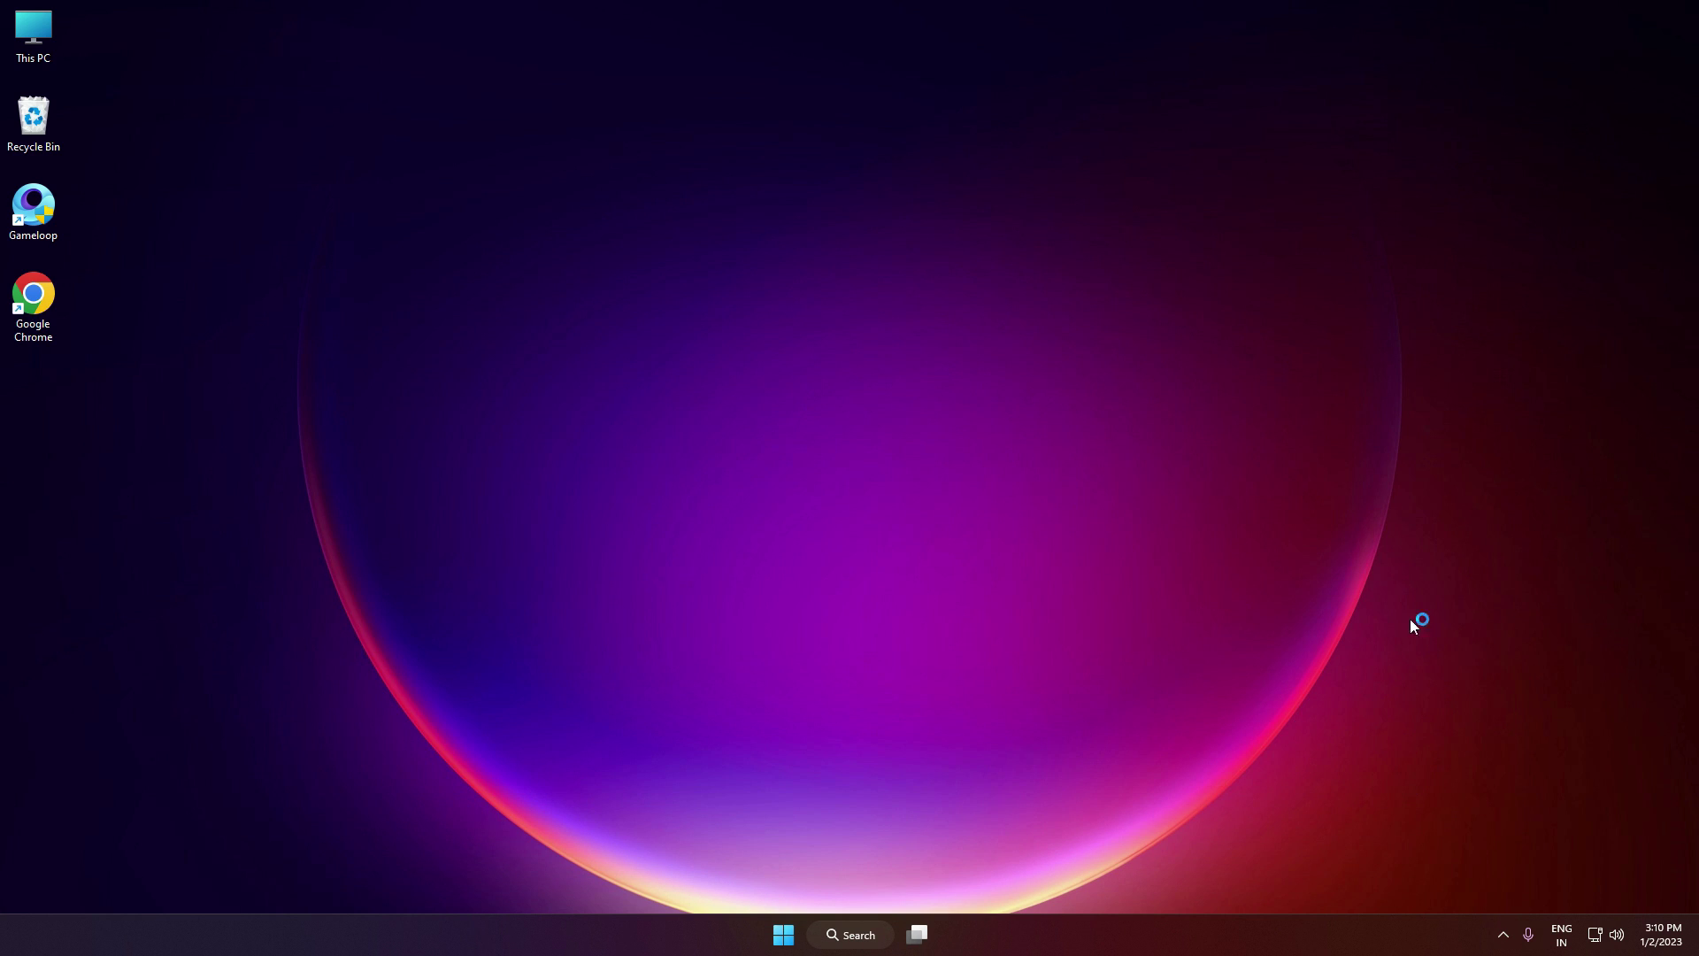
# Step: Quit the GameLoop process that is still running in the background
pyautogui.click(1503, 934)
pyautogui.rightClick(1520, 854)
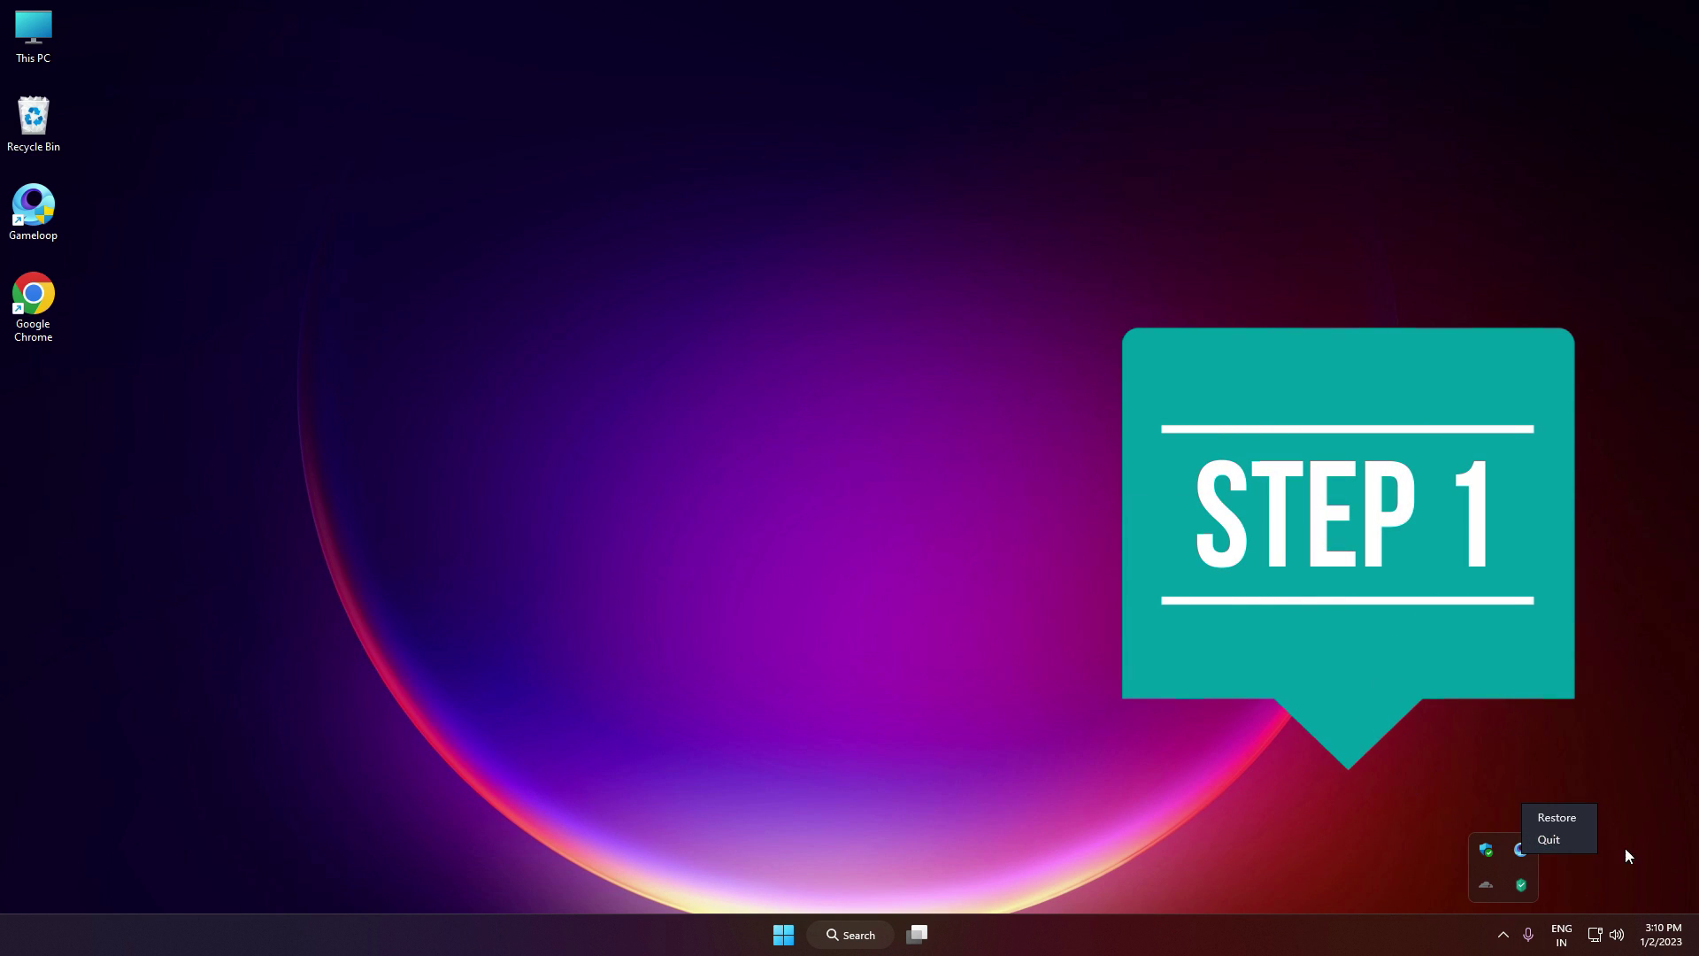
pyautogui.click(1550, 840)
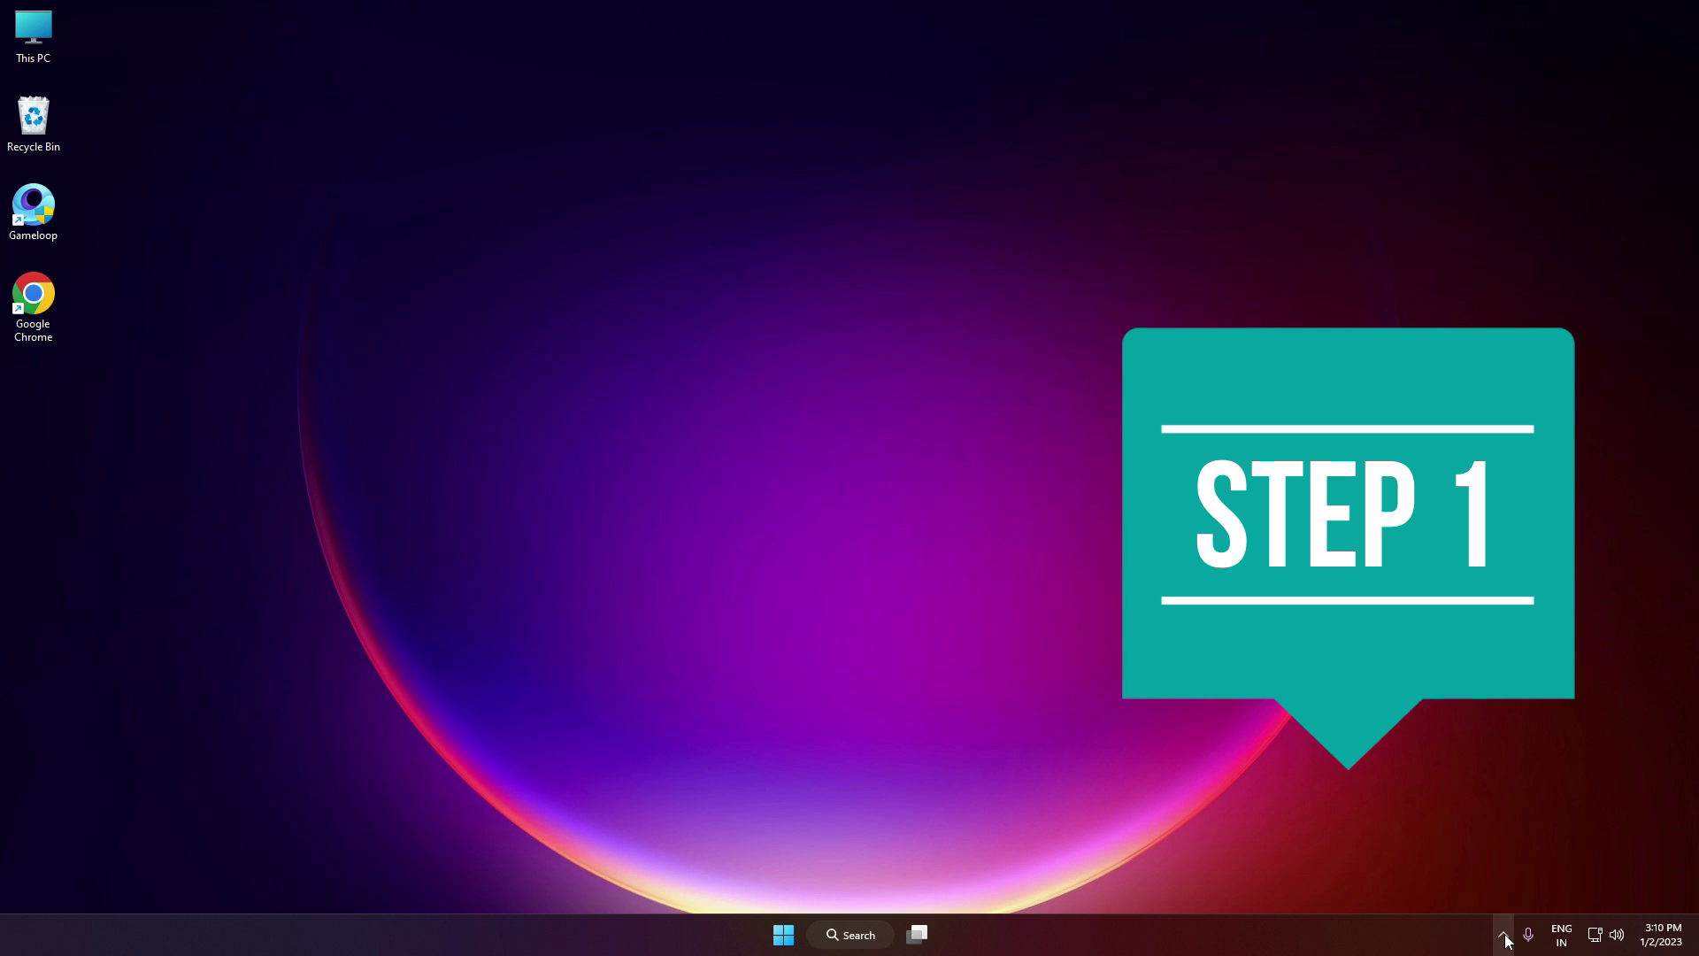
pyautogui.click(1505, 937)
# Step: Switch to Control Panel and open the list of programs that can be uninstalled
pyautogui.click(864, 938)
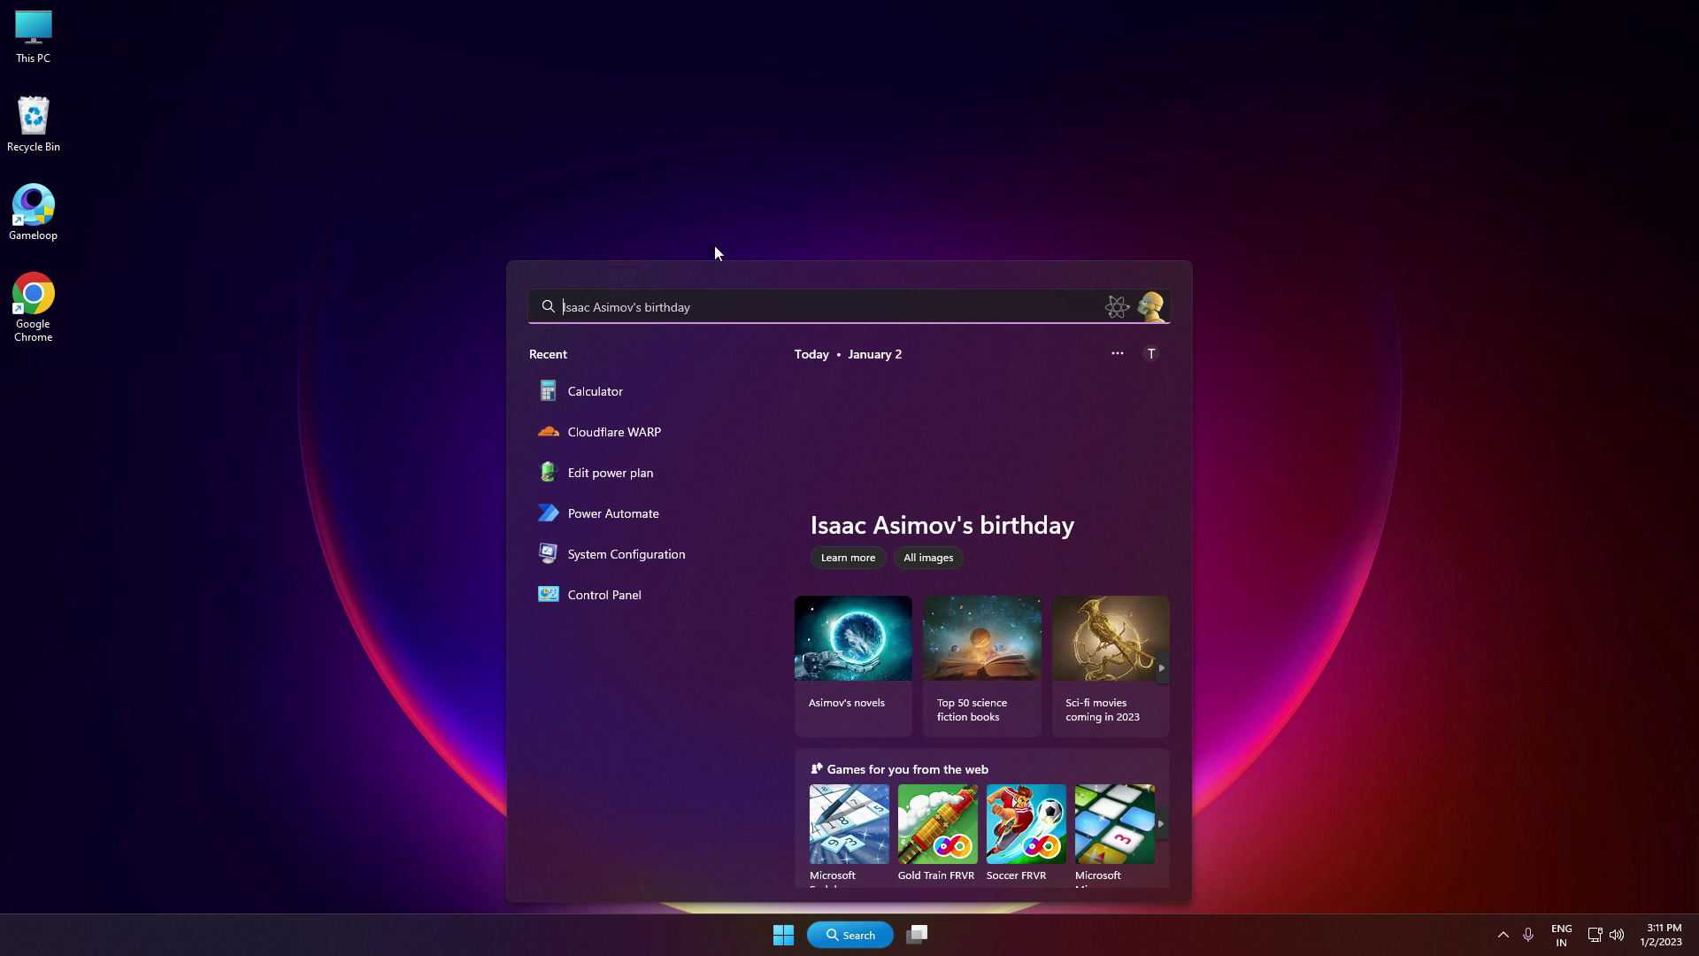
pyautogui.click(620, 601)
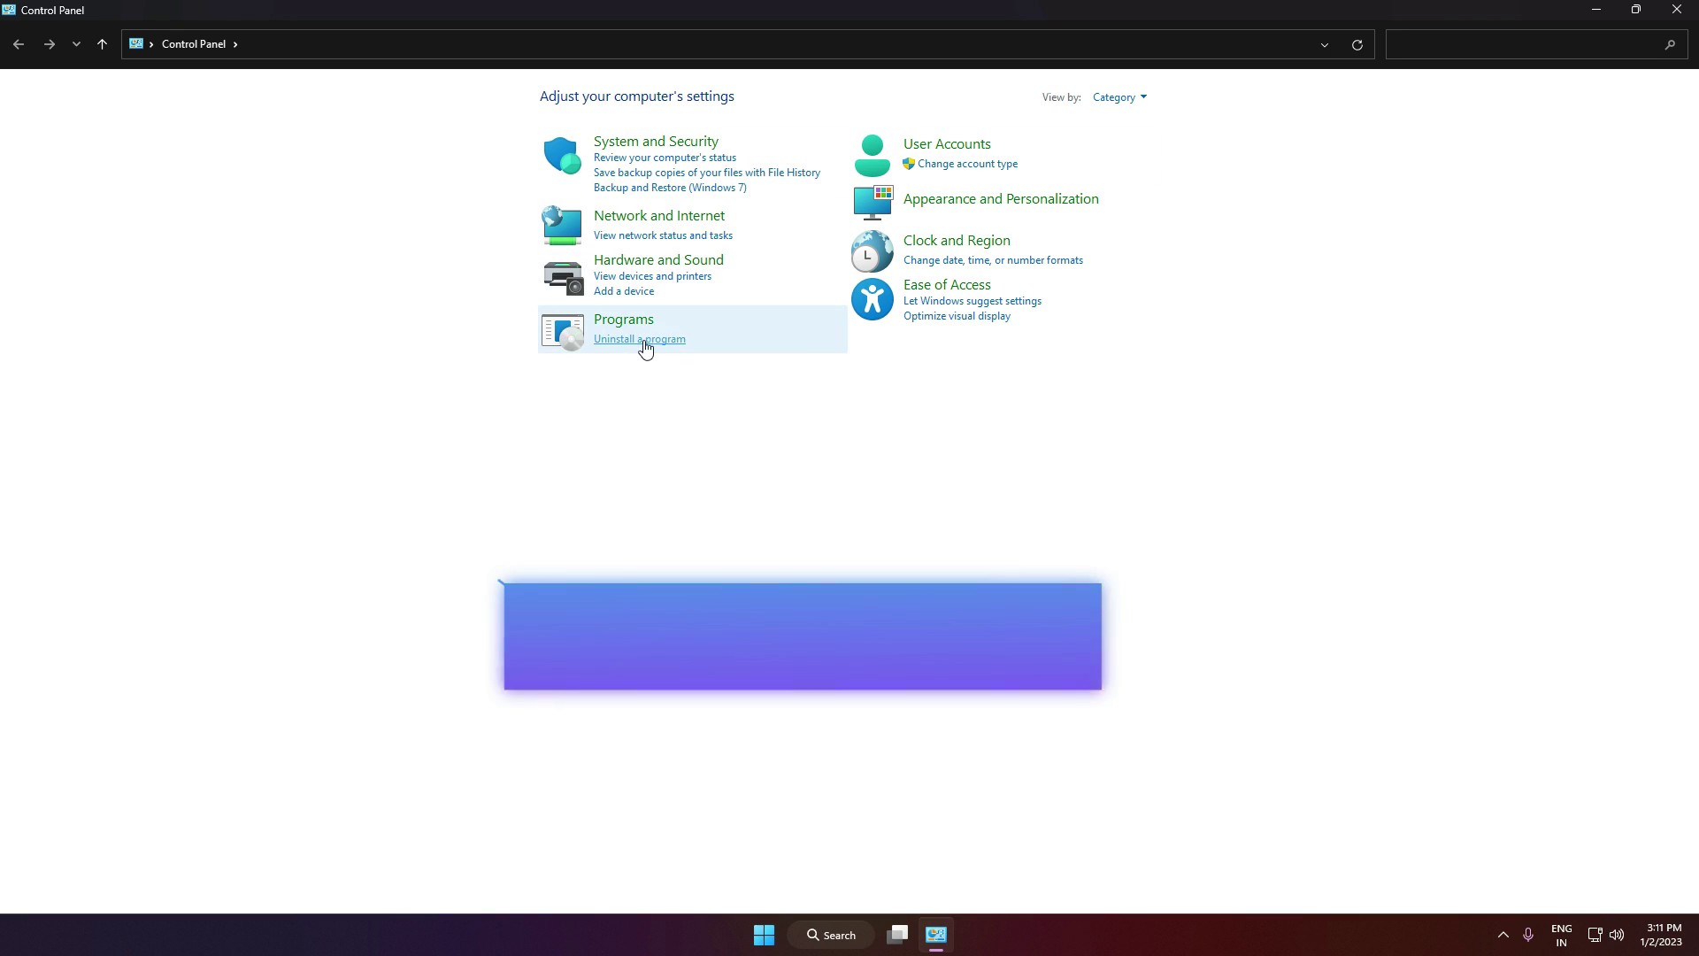
pyautogui.click(645, 344)
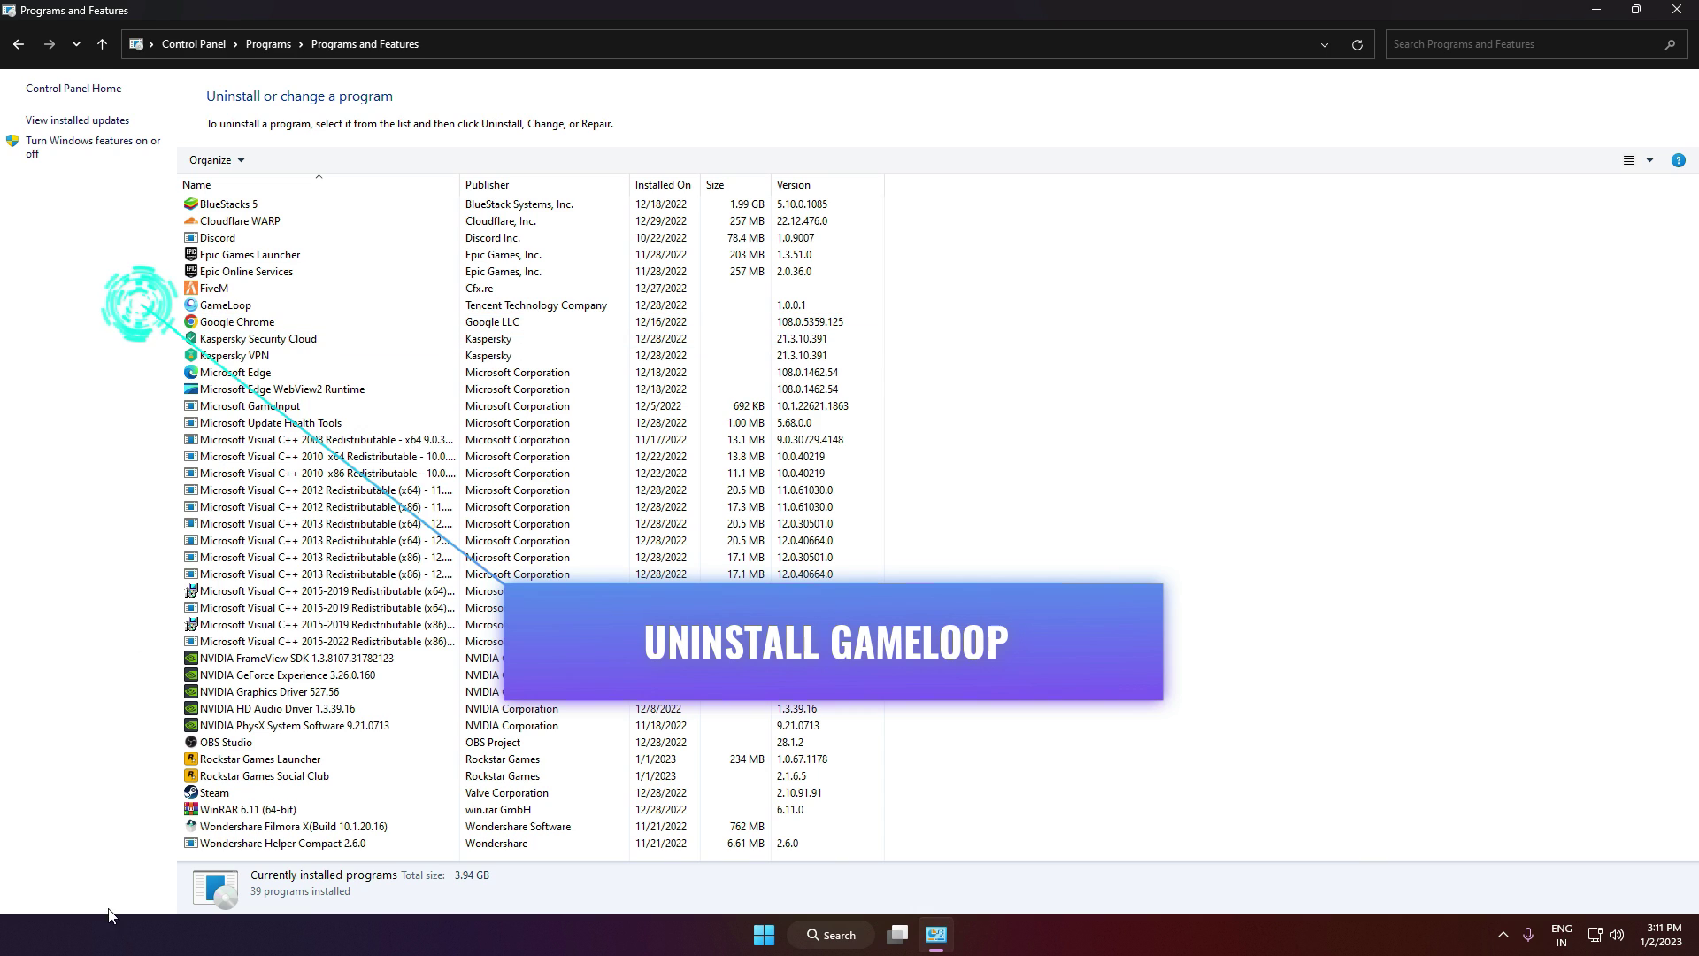
# Step: Uninstall GameLoop, allowing the uninstaller to make changes and giving no feedback reason
pyautogui.click(226, 305)
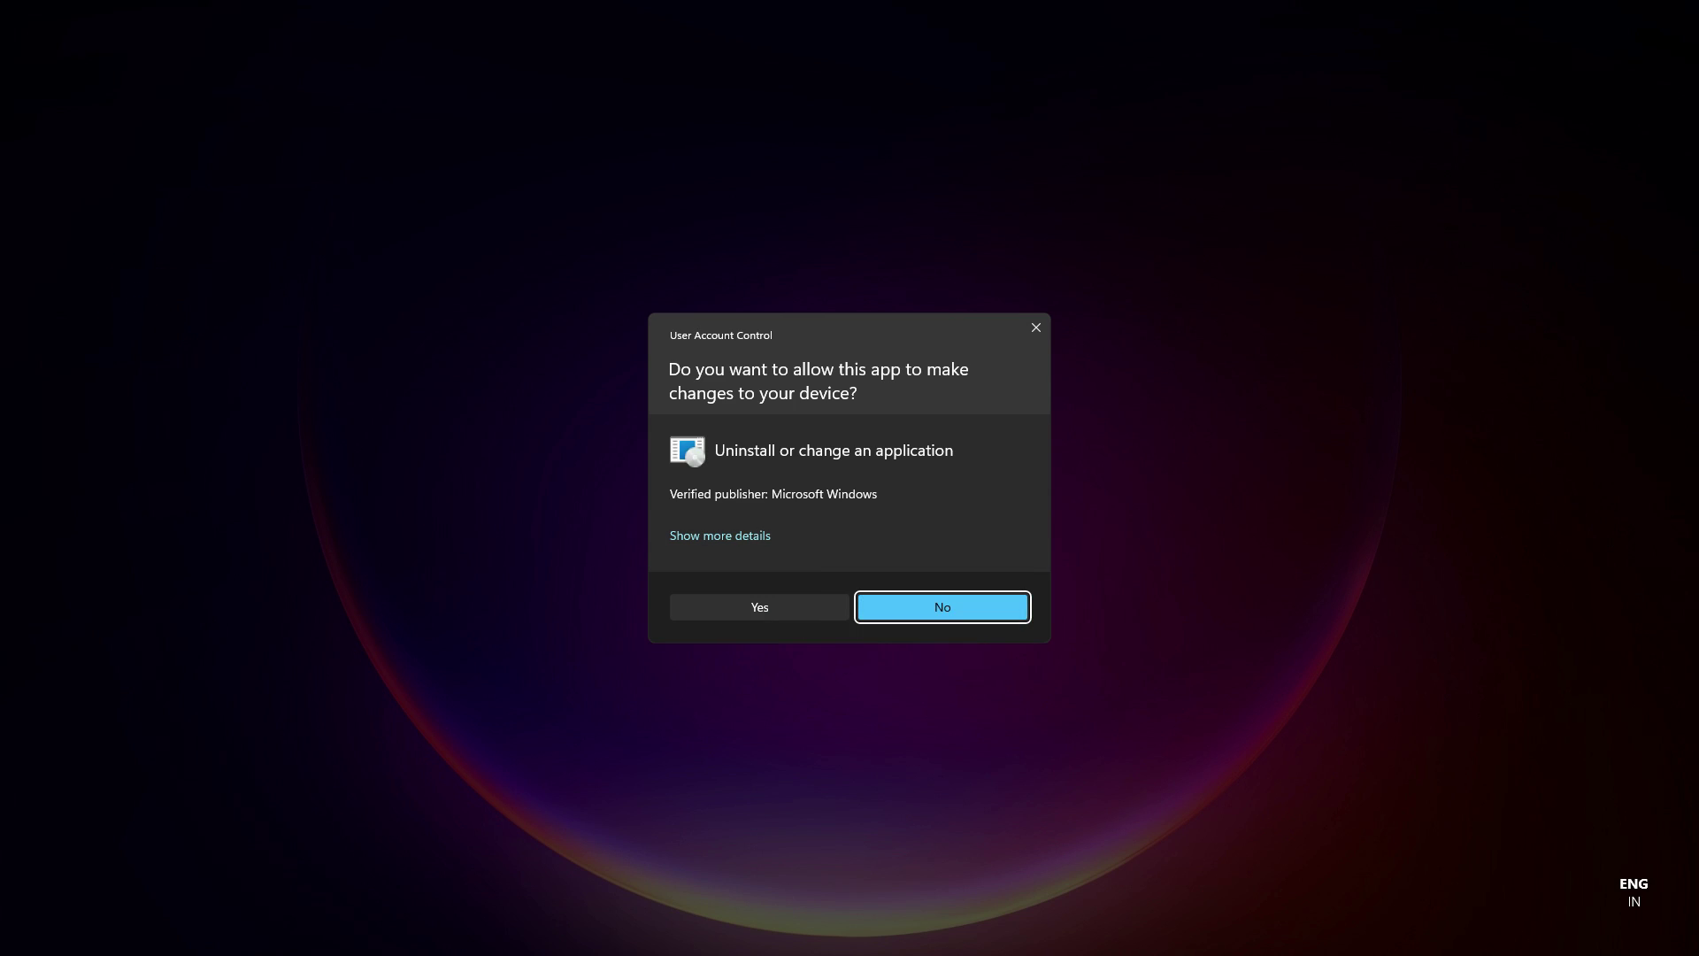
pyautogui.click(765, 607)
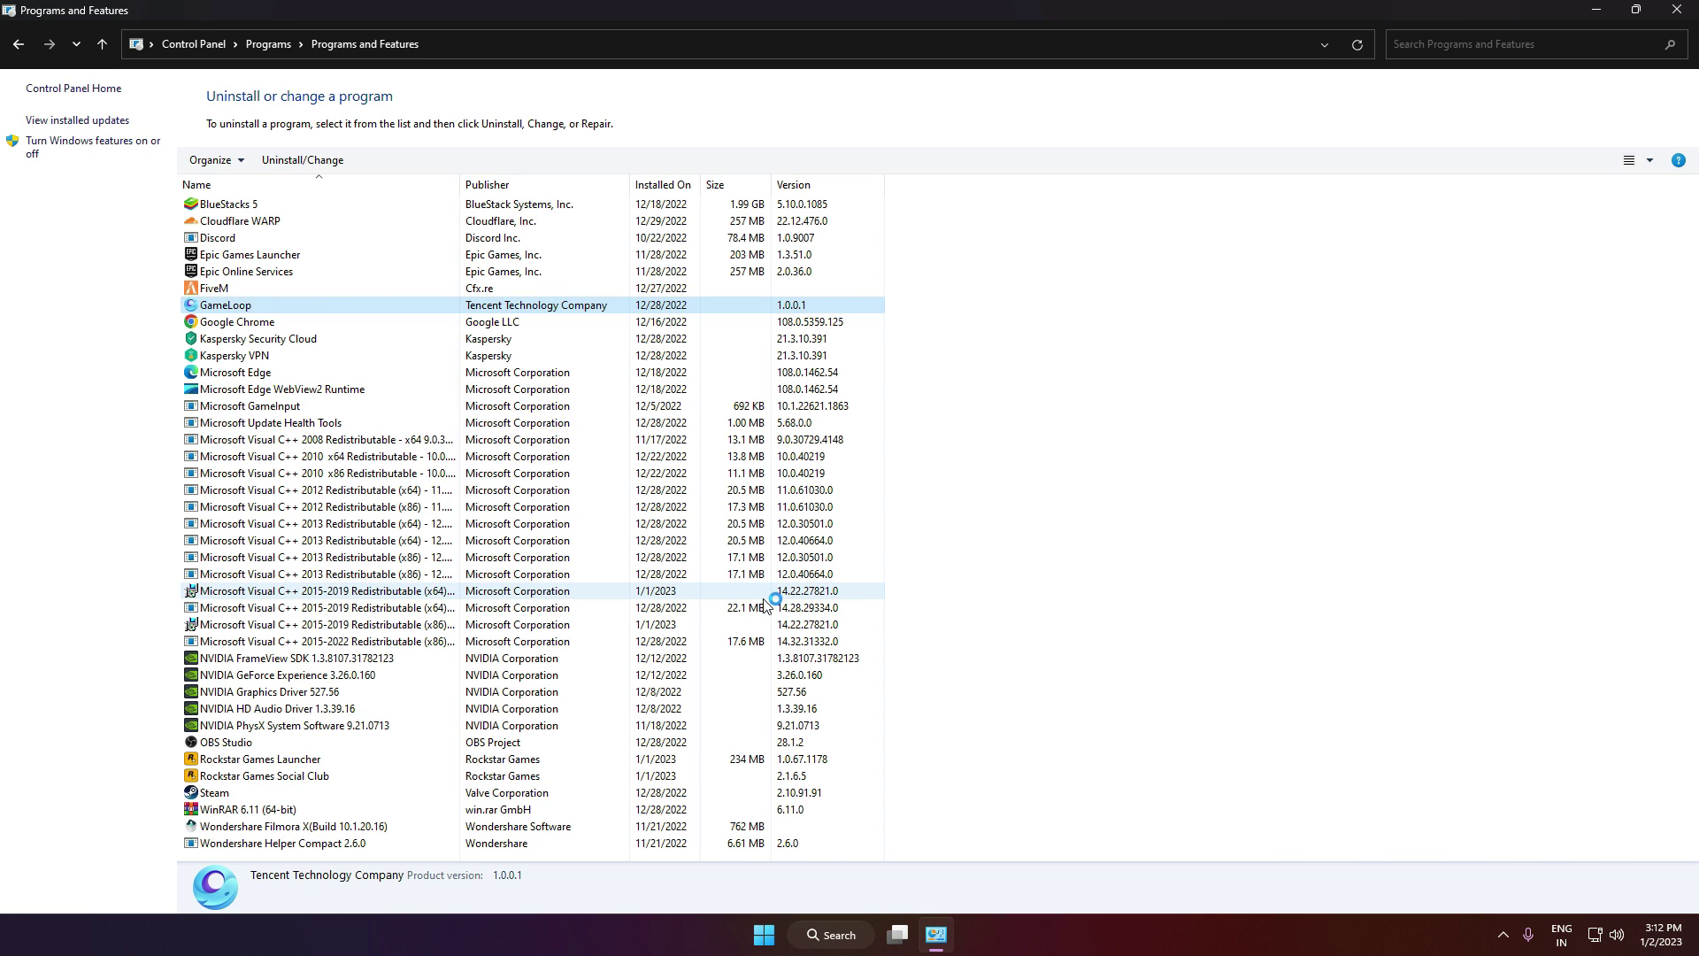
pyautogui.click(812, 567)
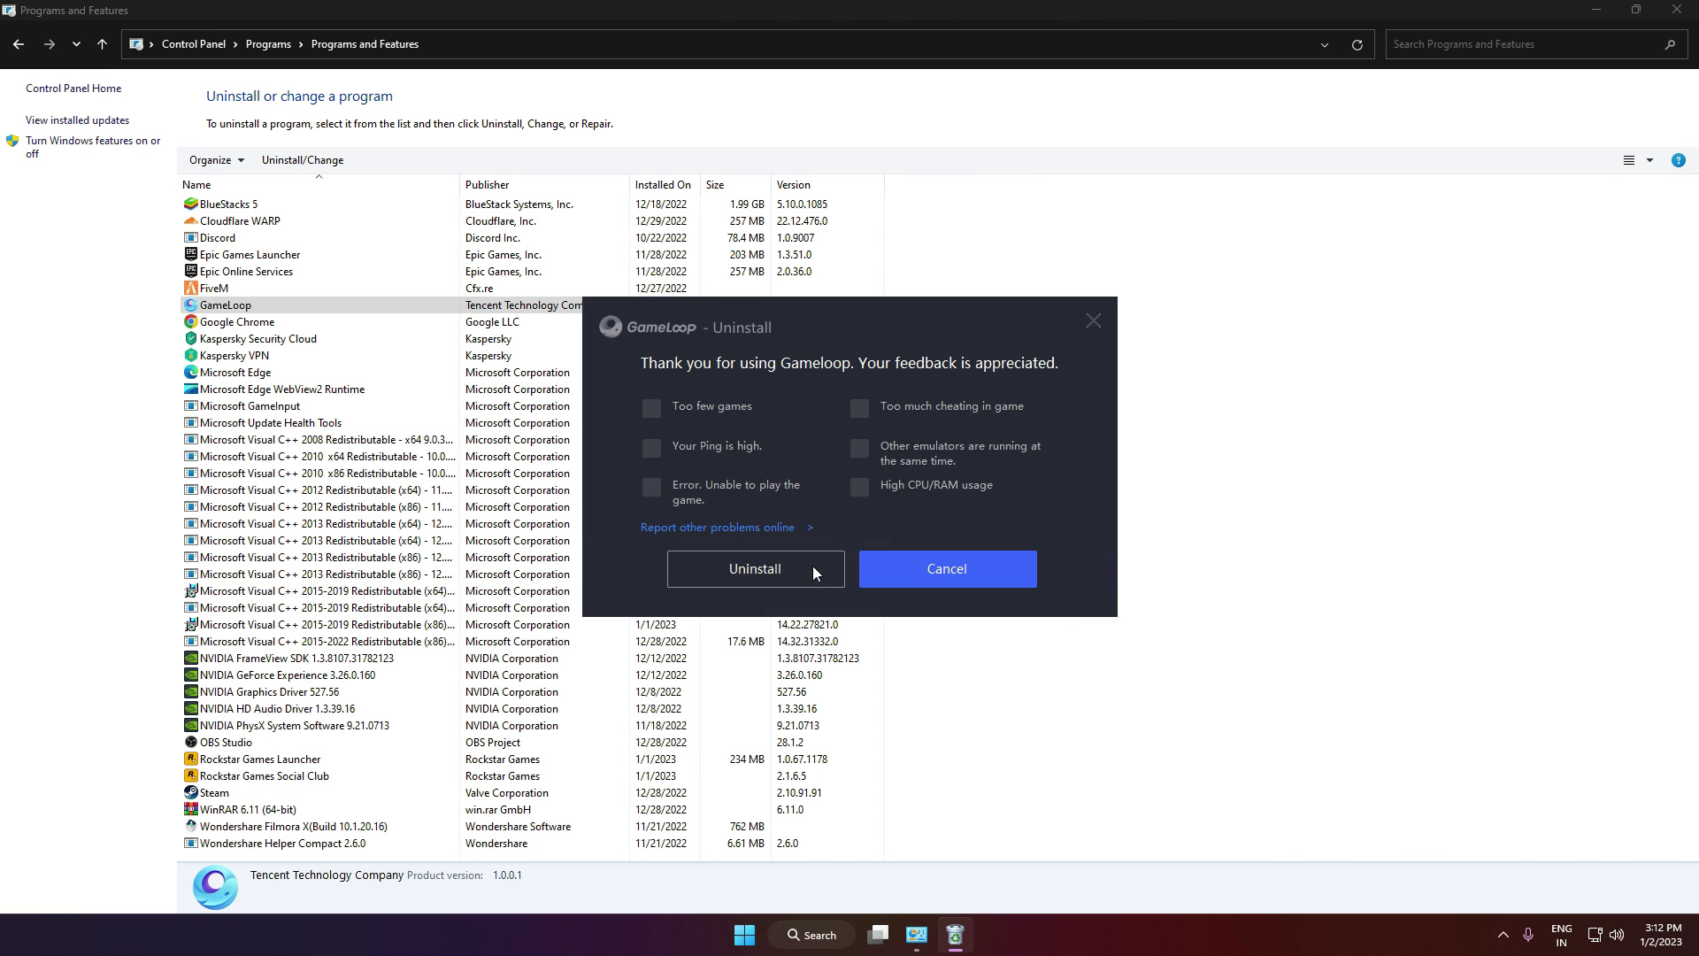
pyautogui.click(765, 565)
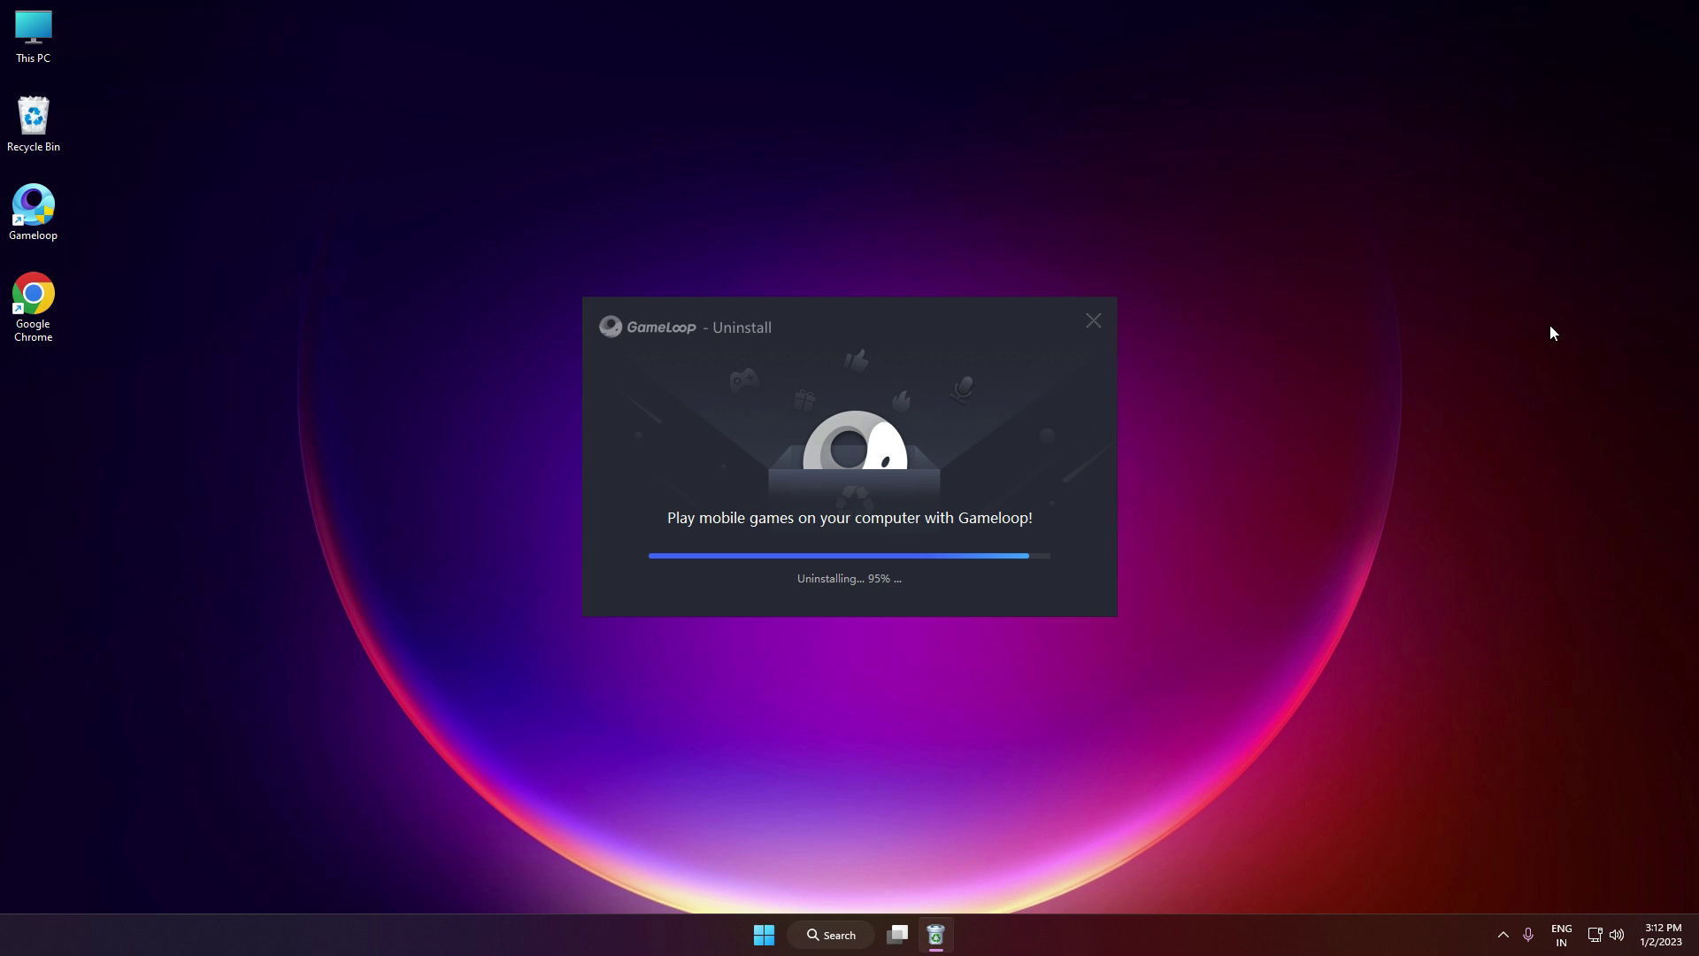
pyautogui.click(892, 581)
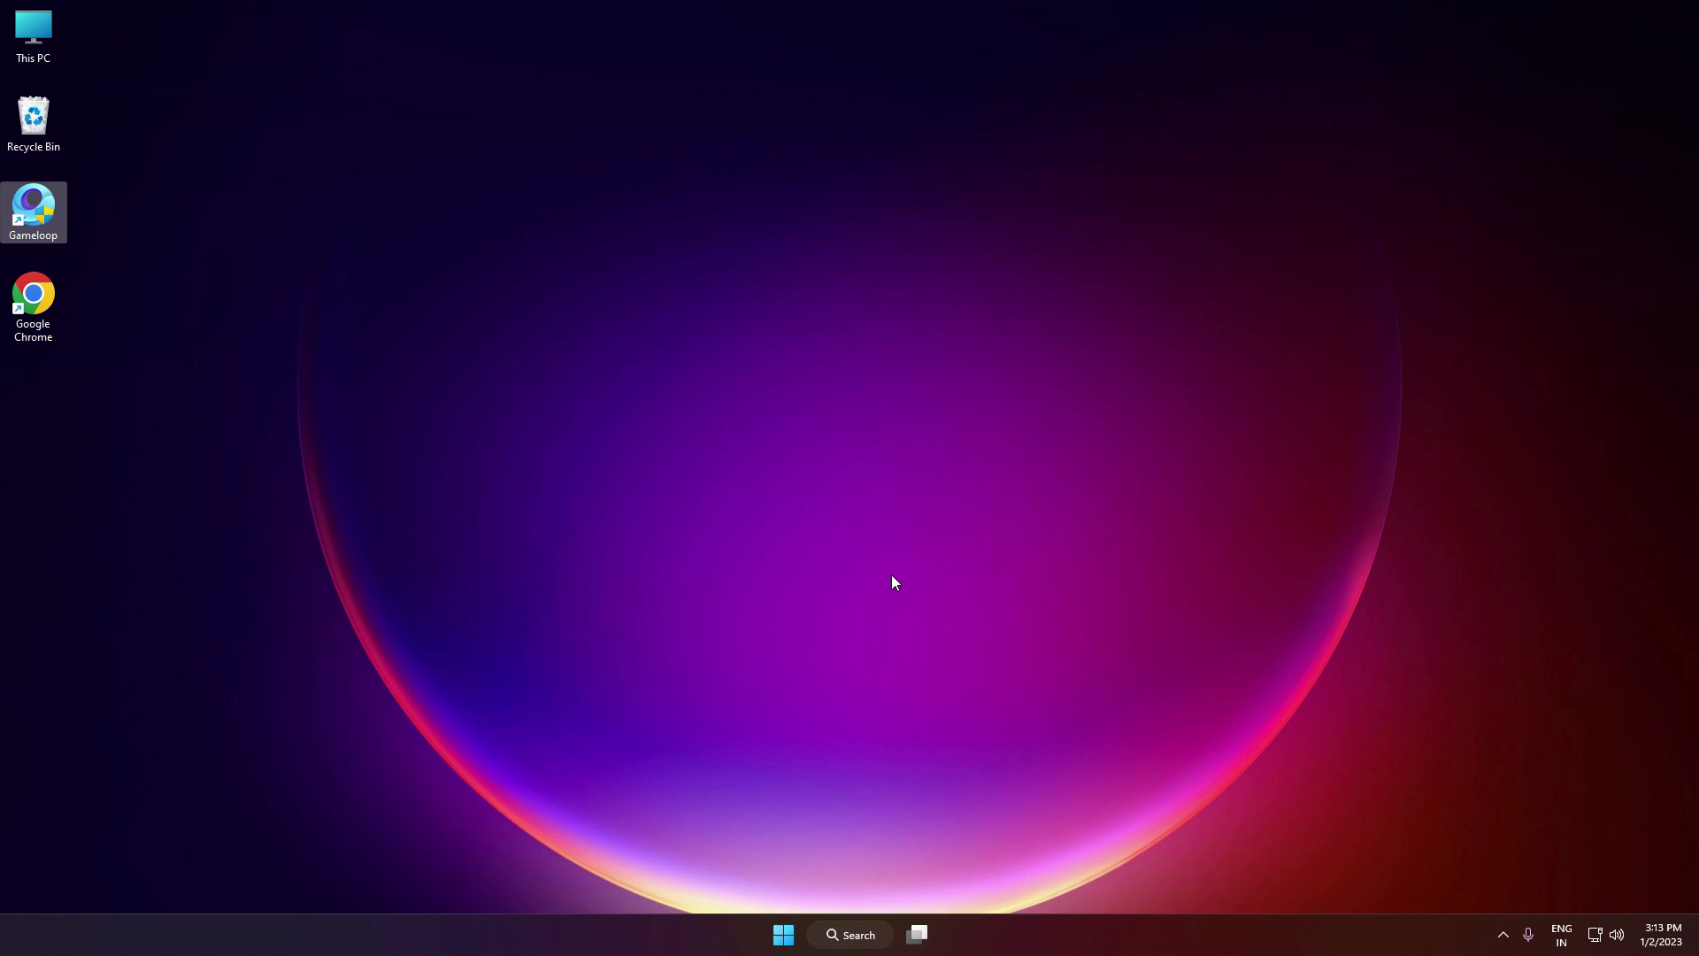
# Step: In File Explorer, check the contents of the Temp folder on New Volume (D:) and delete that folder
pyautogui.doubleClick(32, 32)
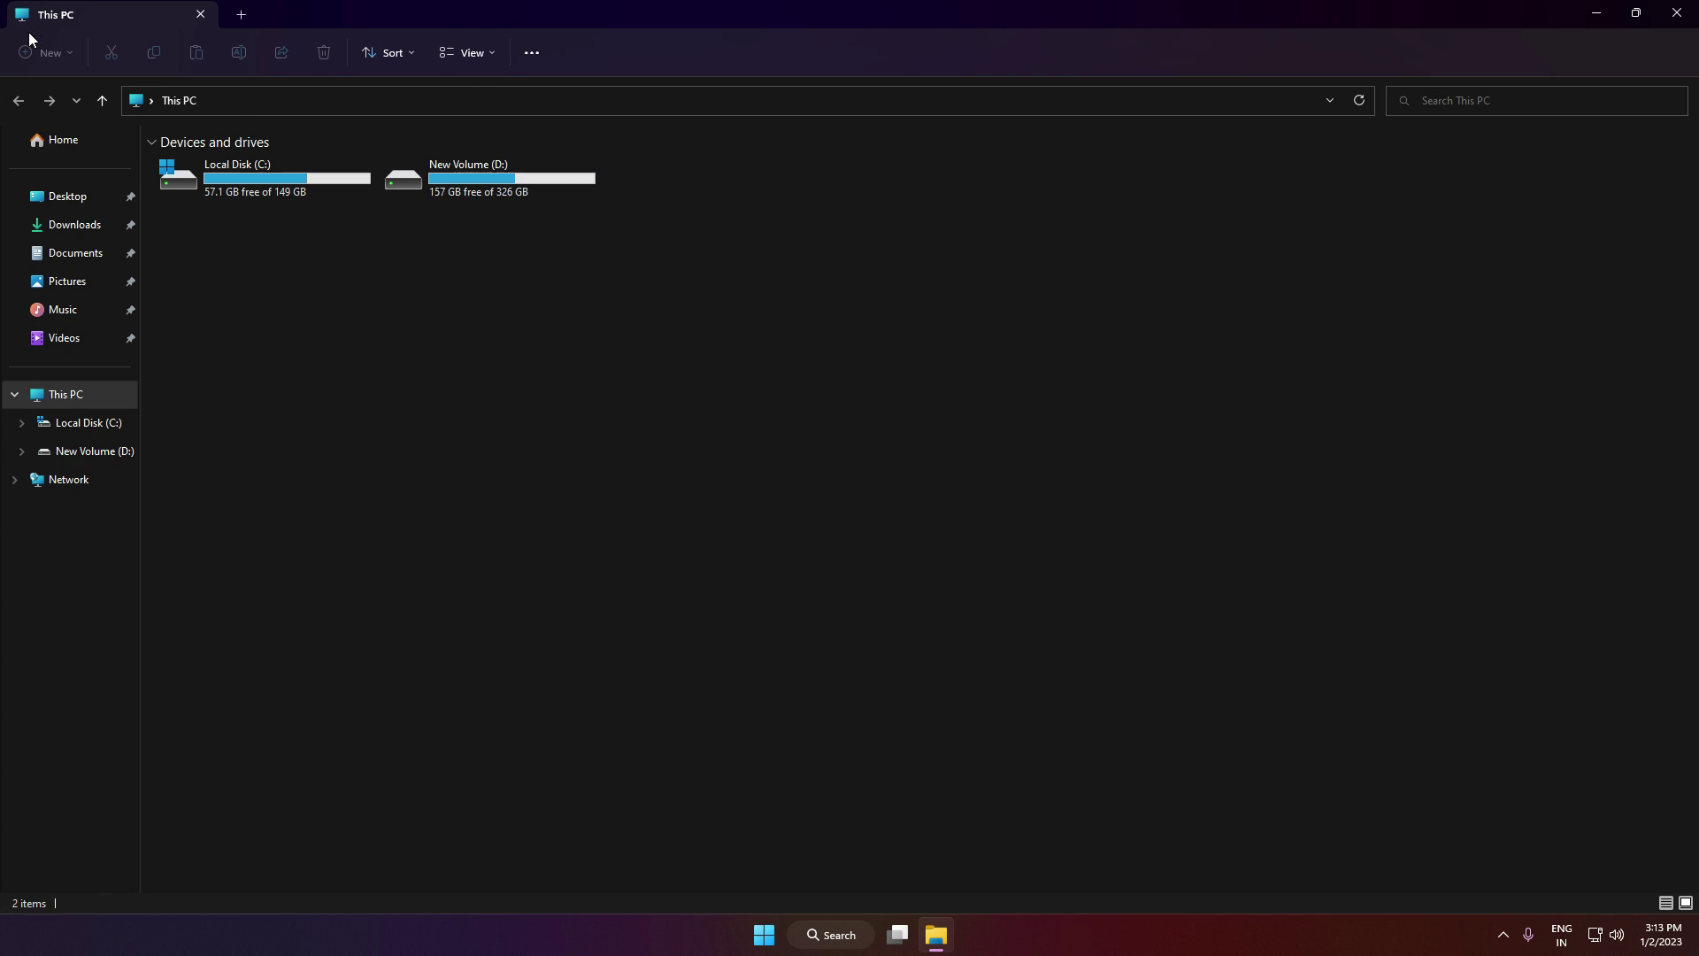
pyautogui.doubleClick(512, 188)
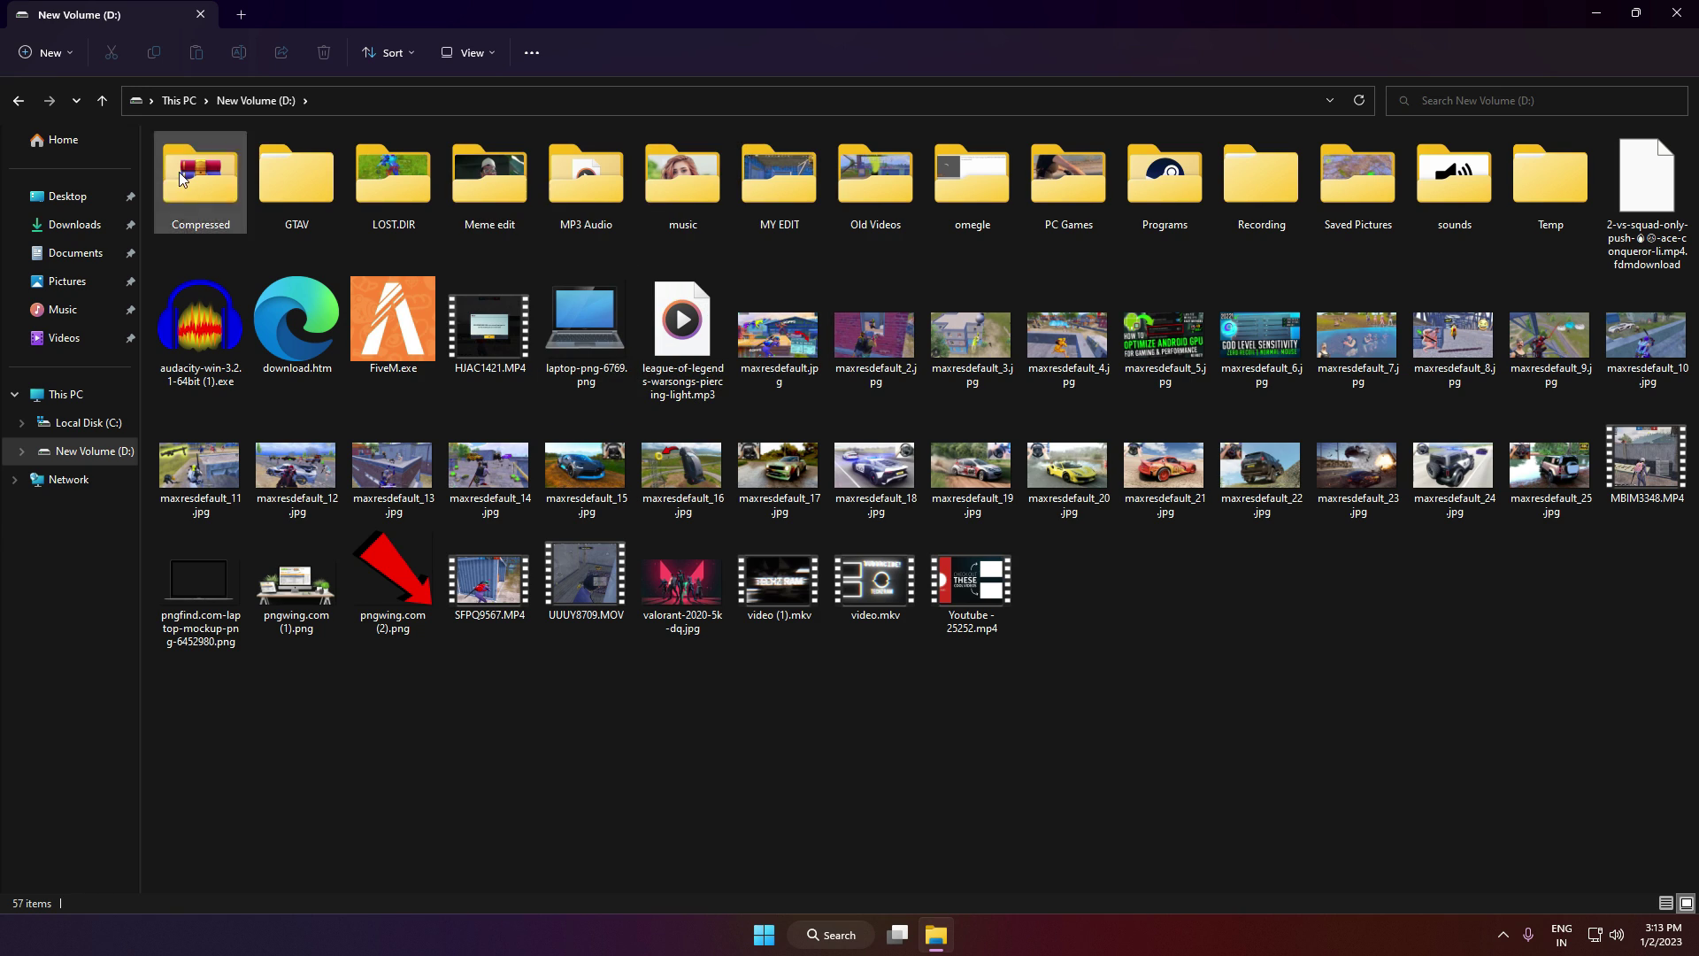
pyautogui.click(1559, 184)
pyautogui.rightClick(1564, 169)
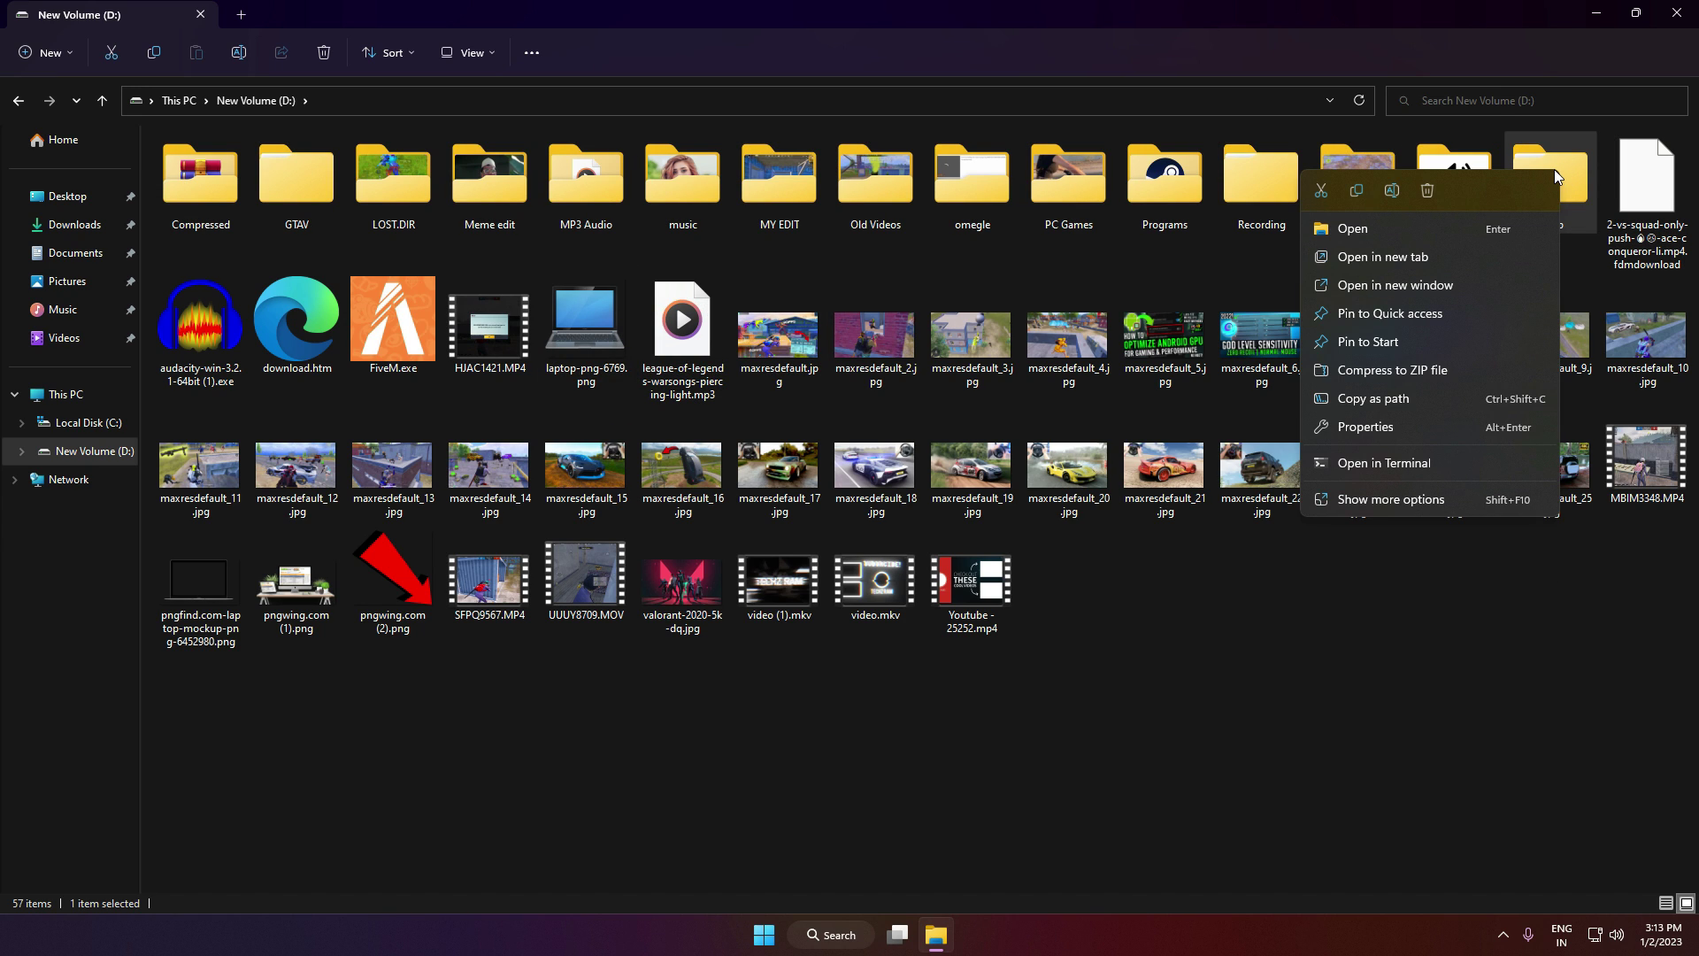
pyautogui.press('Return')
pyautogui.click(257, 166)
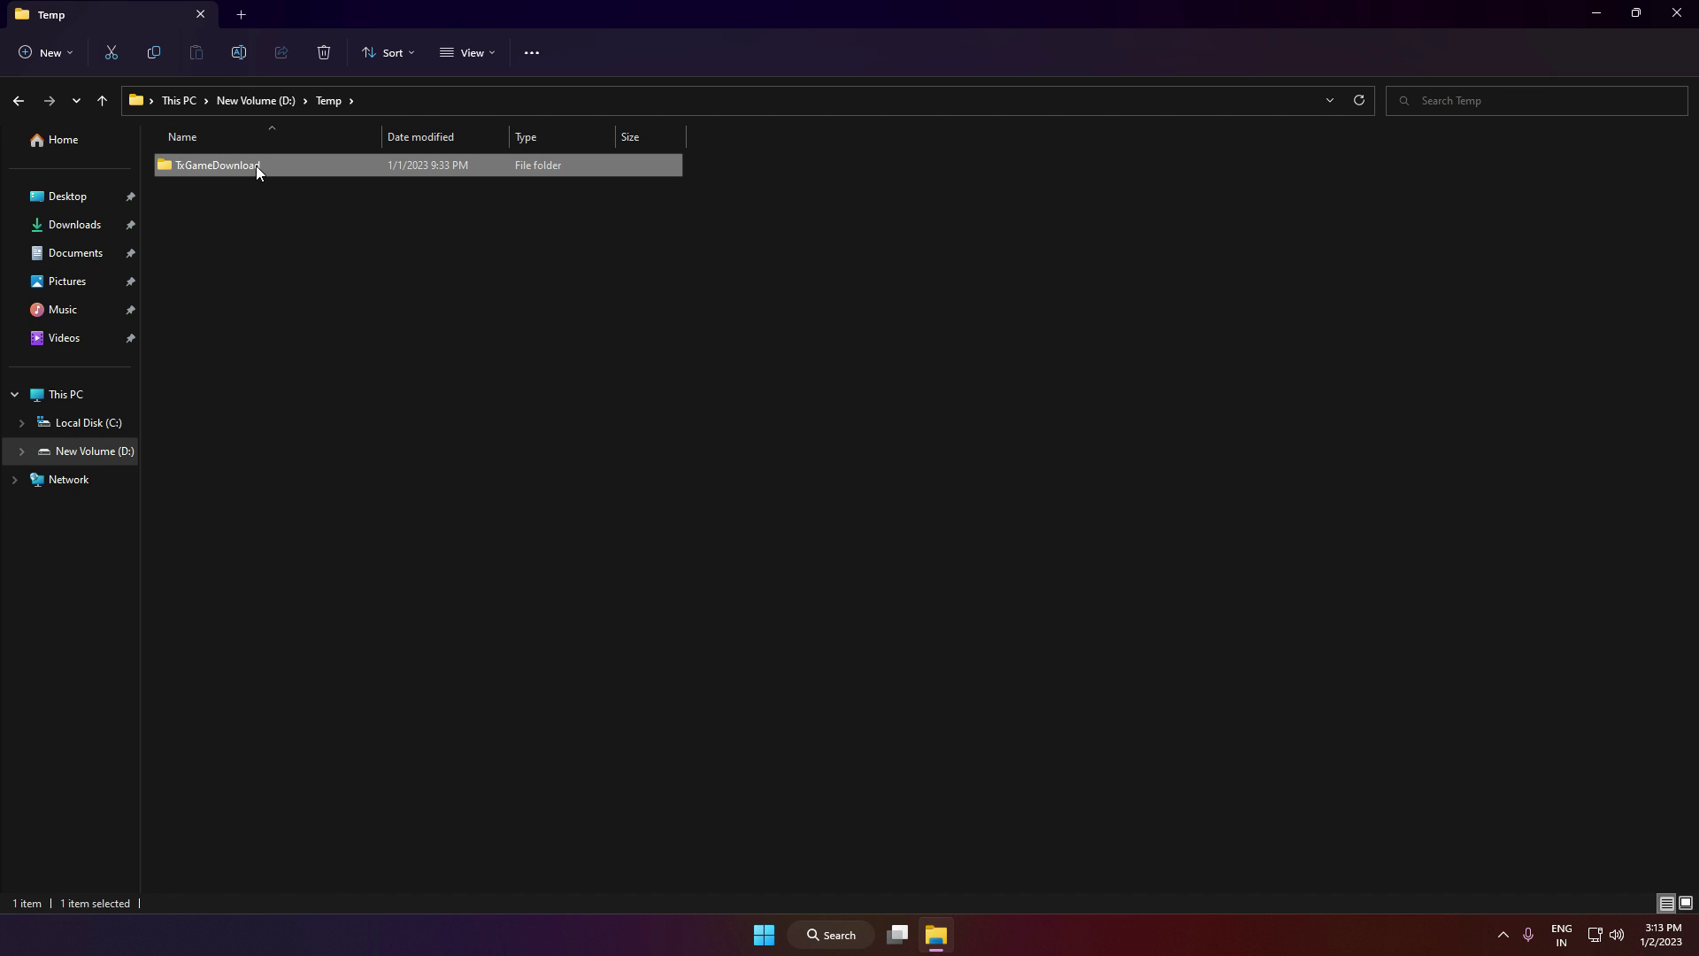
pyautogui.press('BackSpace')
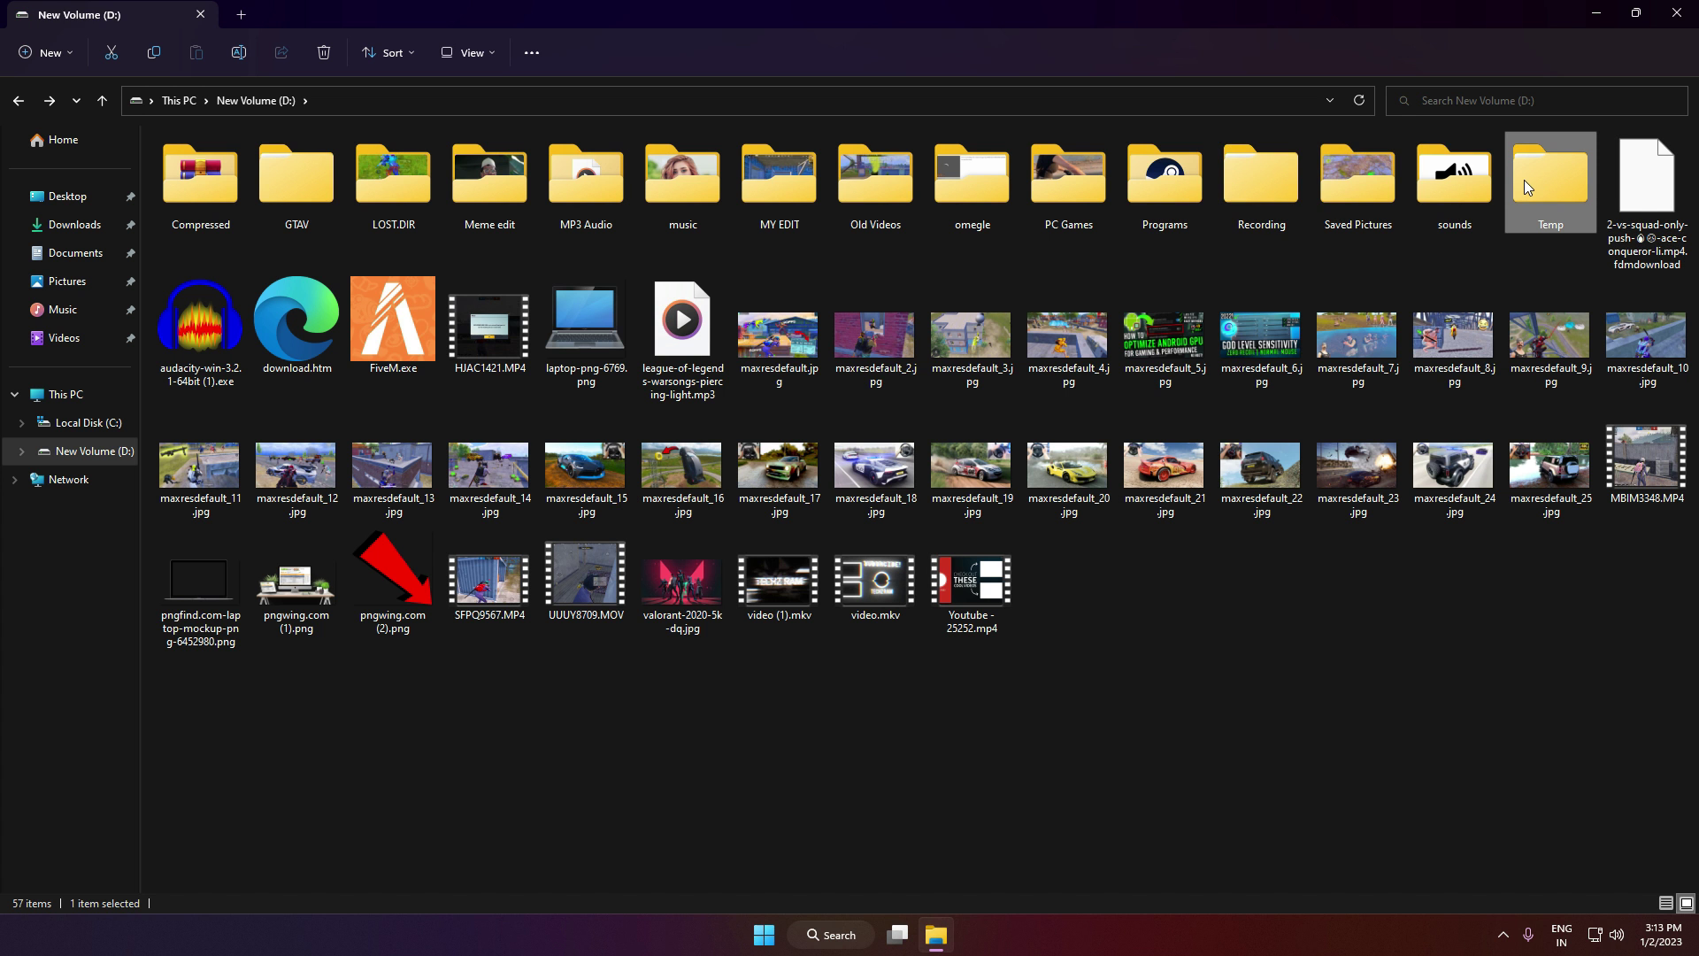
pyautogui.rightClick(1524, 178)
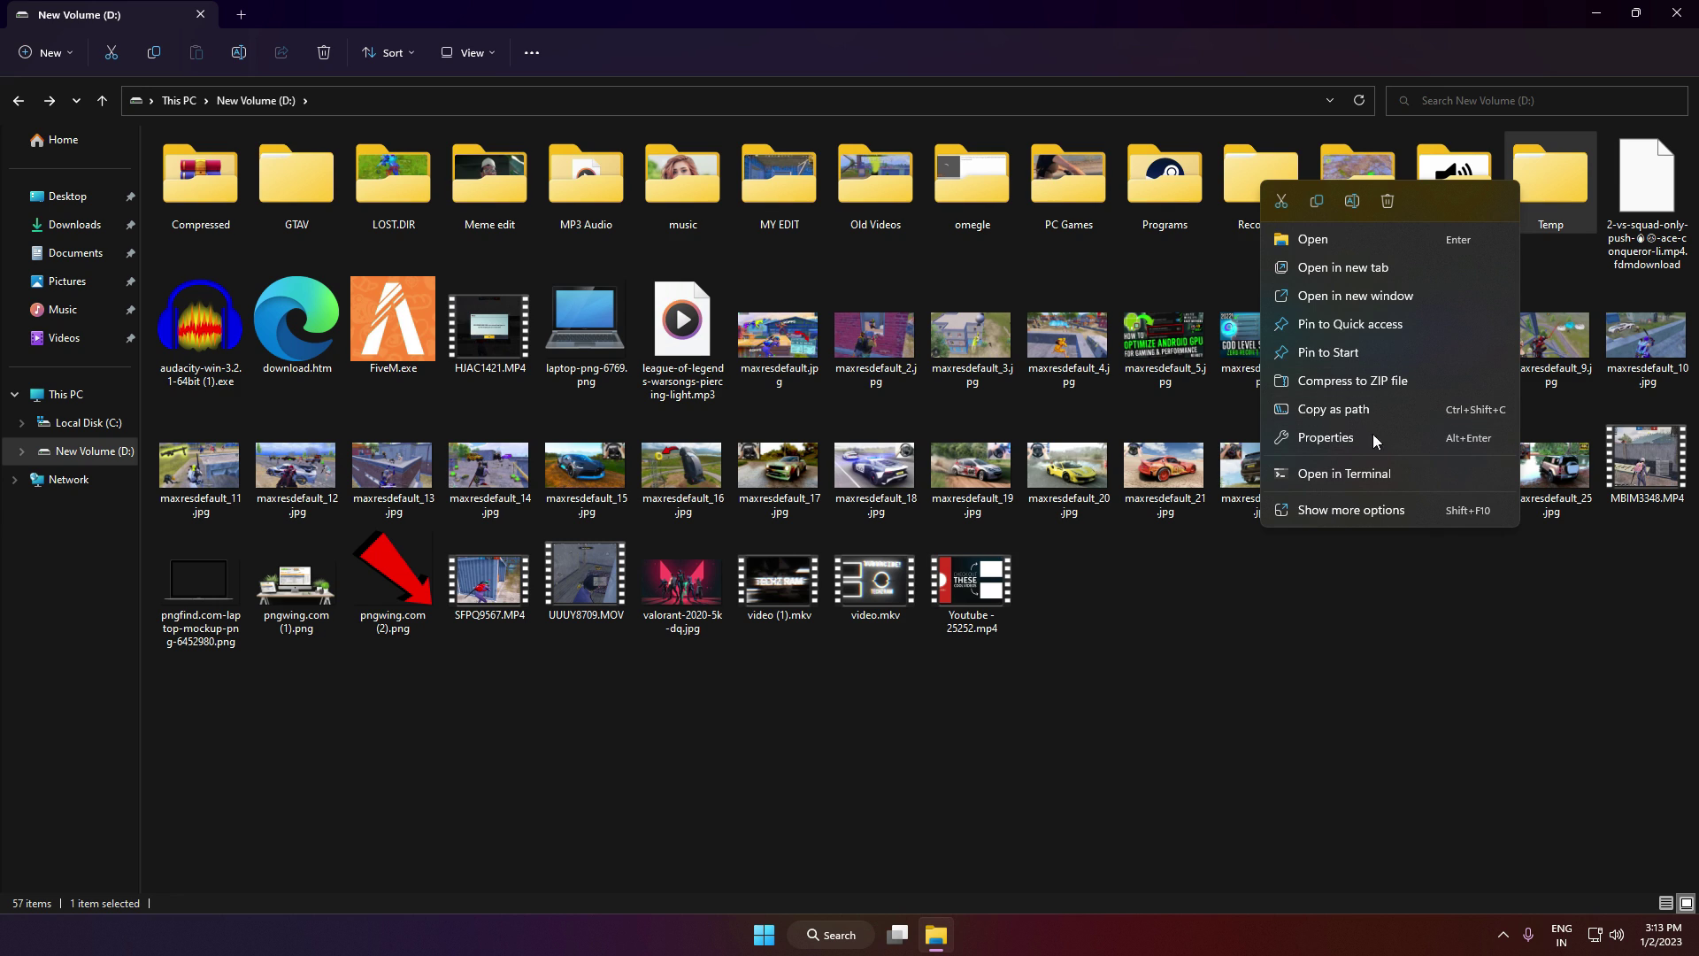
pyautogui.click(1386, 203)
# Step: Delete the .GamingRoot file from the root of Local Disk (C:), granting administrator permission
pyautogui.click(55, 427)
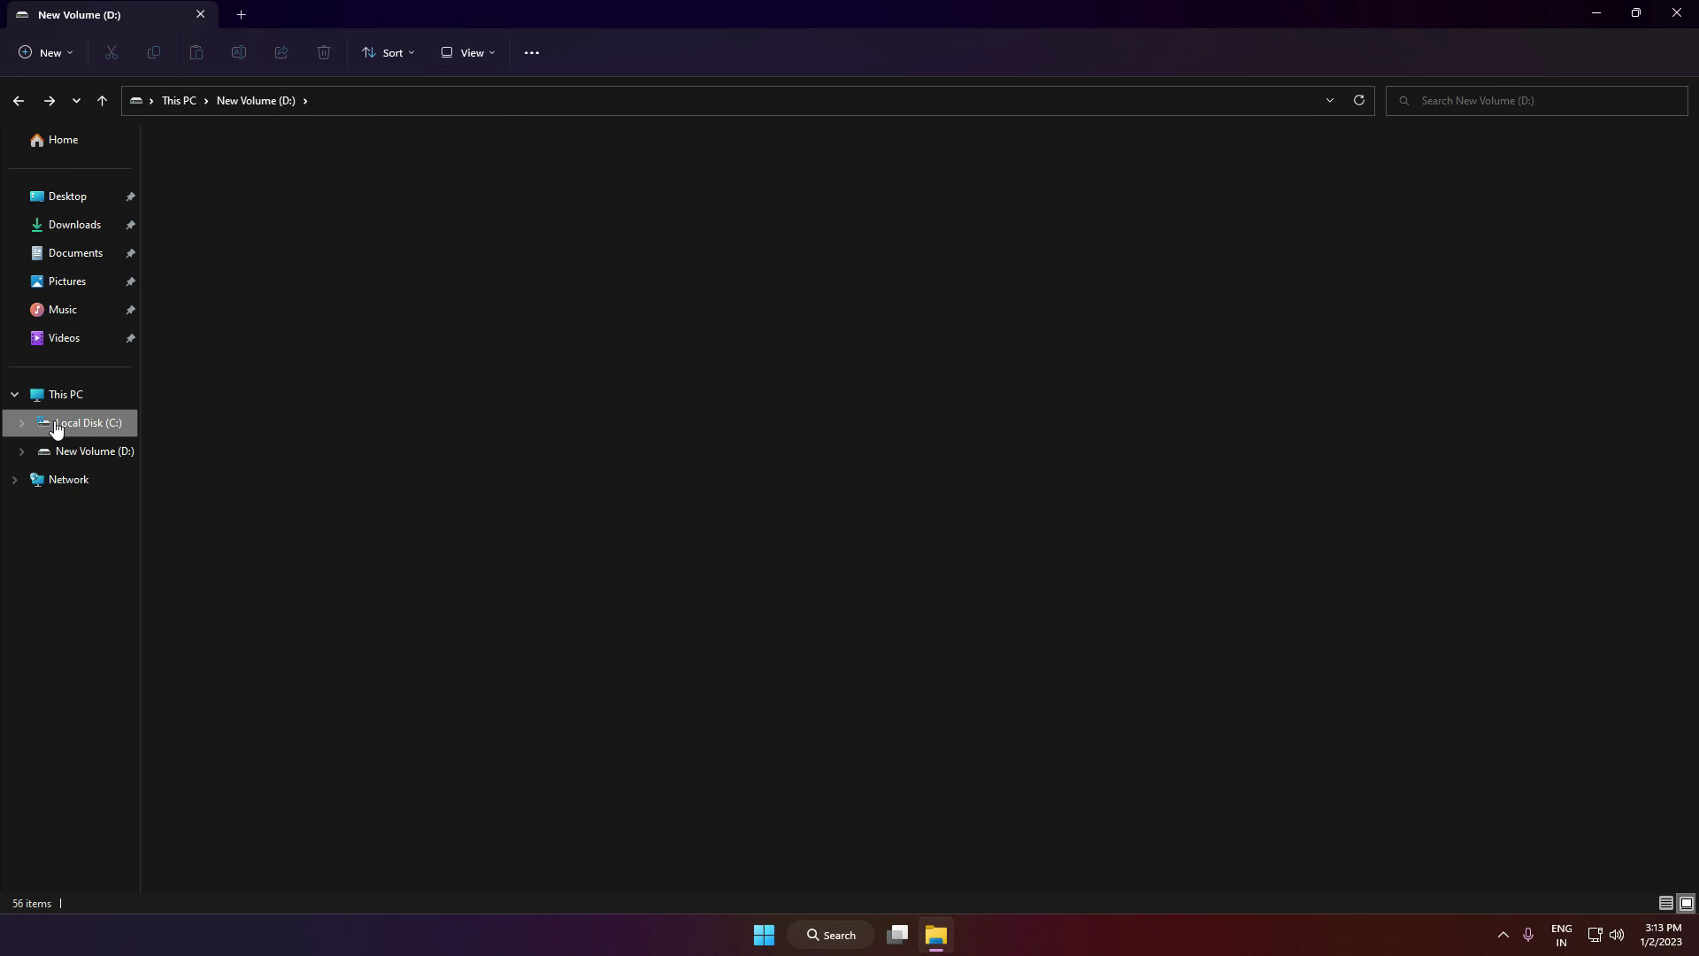
pyautogui.click(237, 331)
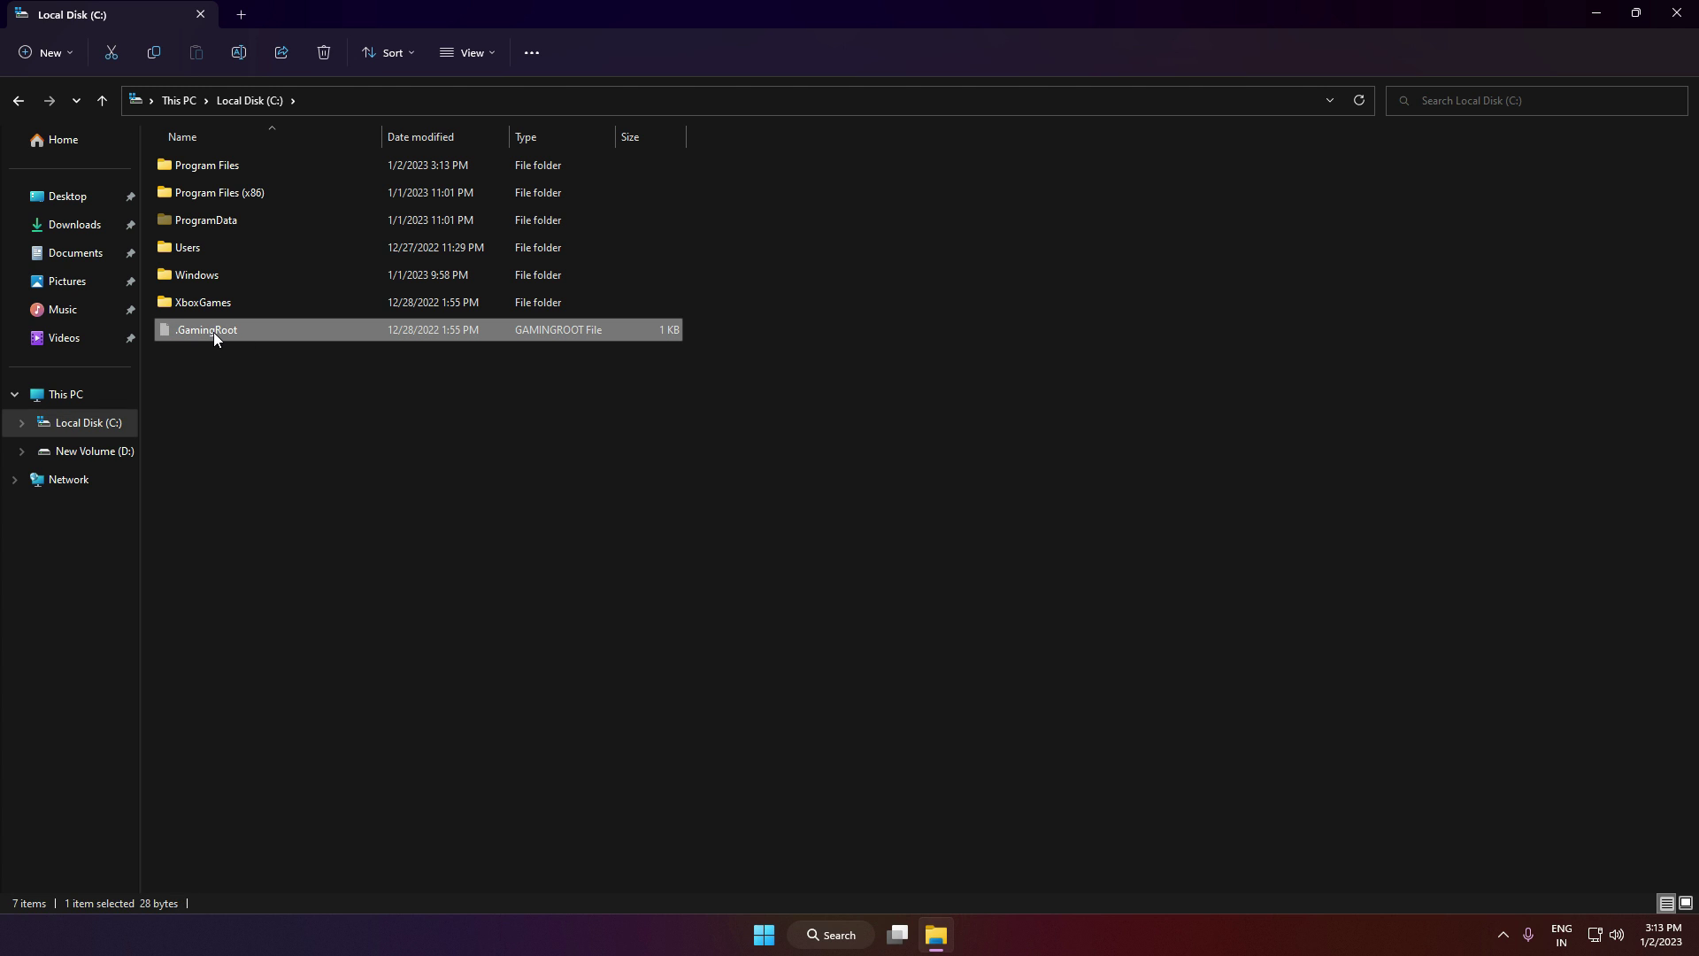
pyautogui.press('Delete')
pyautogui.click(795, 345)
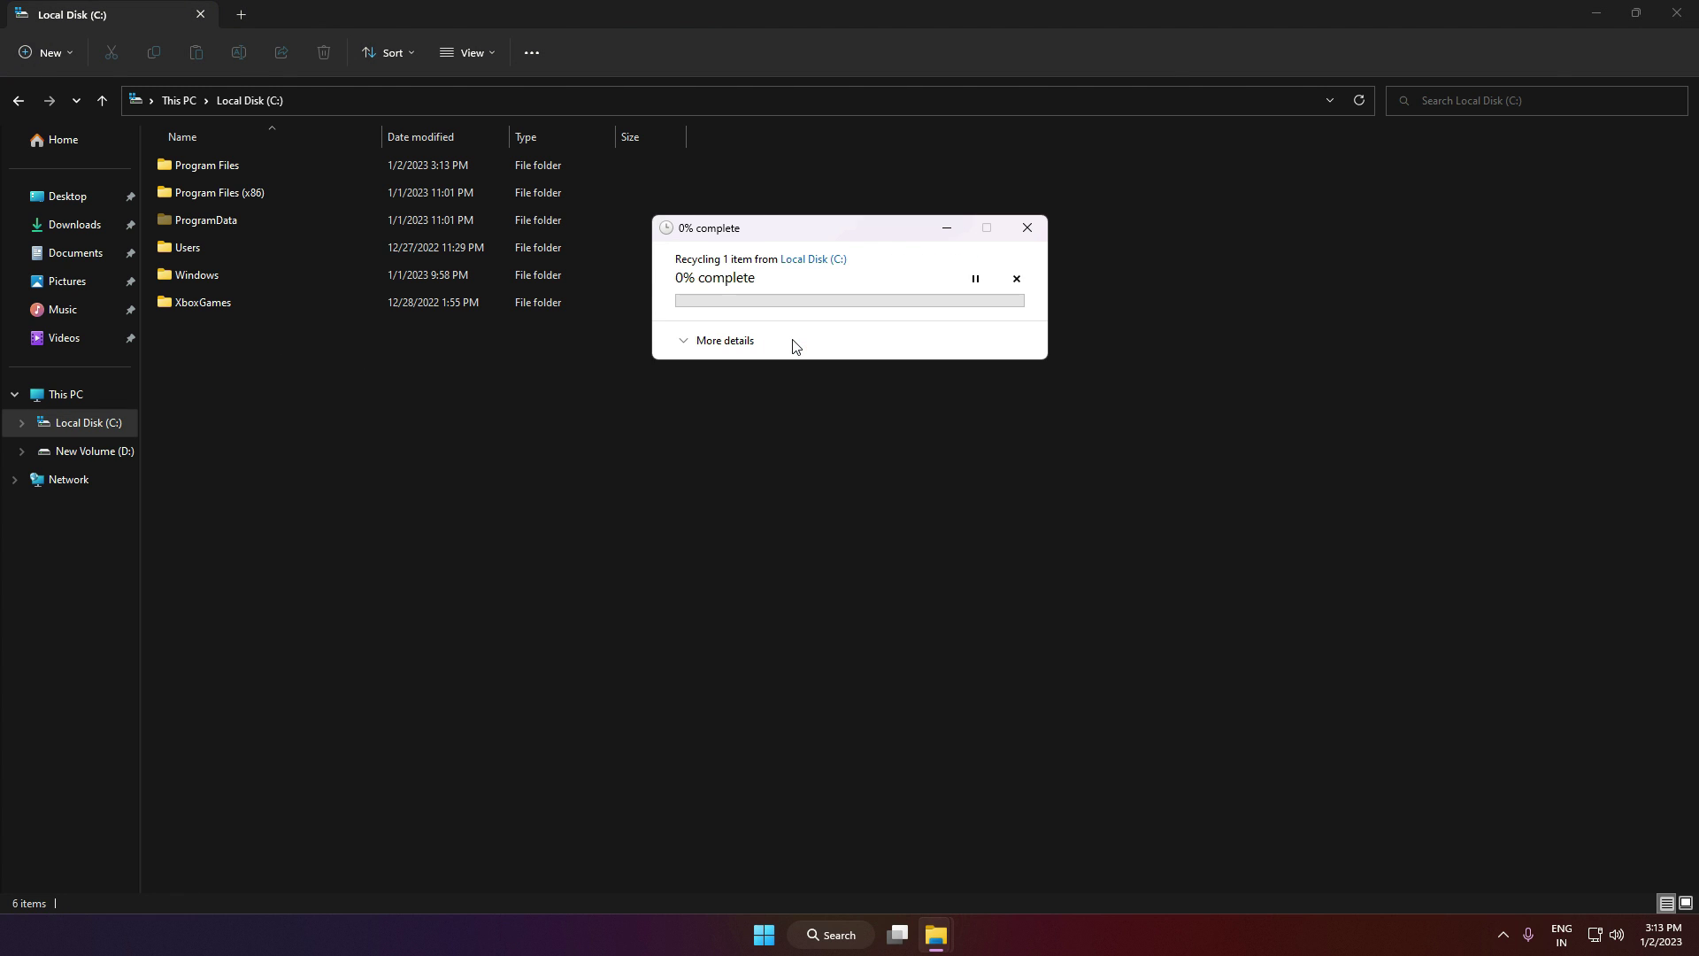
# Step: Delete the Tencent folder from ProgramData on Local Disk (C:) with administrator permission, and close File Explorer
pyautogui.doubleClick(236, 220)
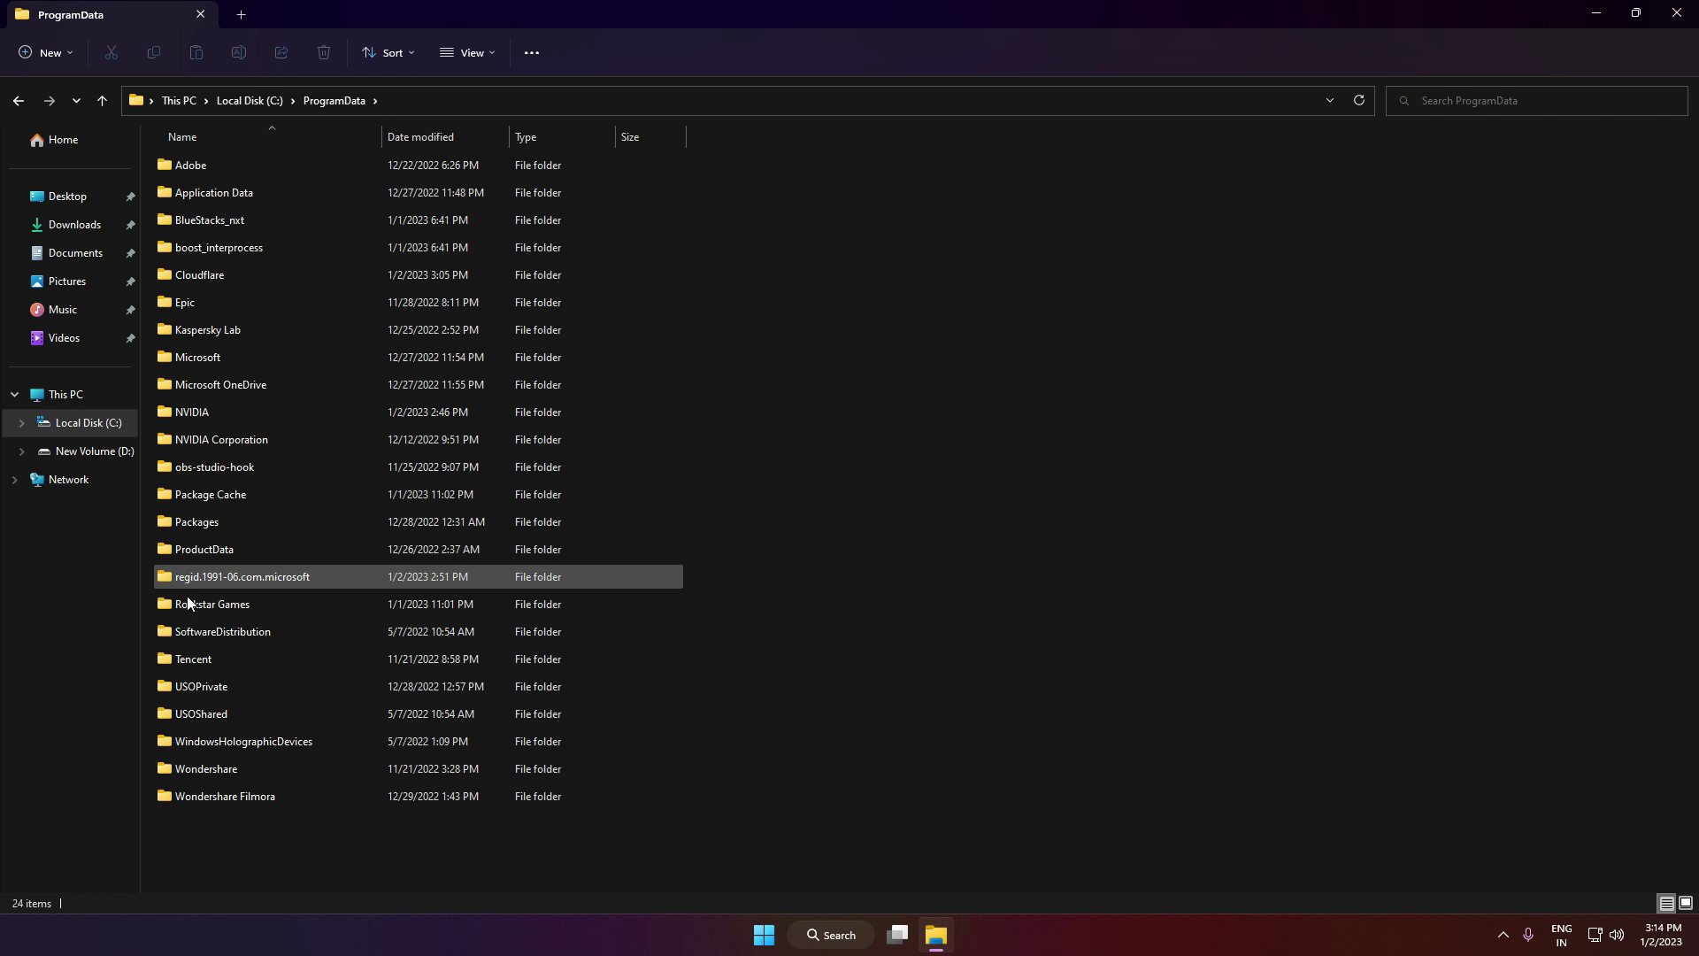
pyautogui.click(188, 660)
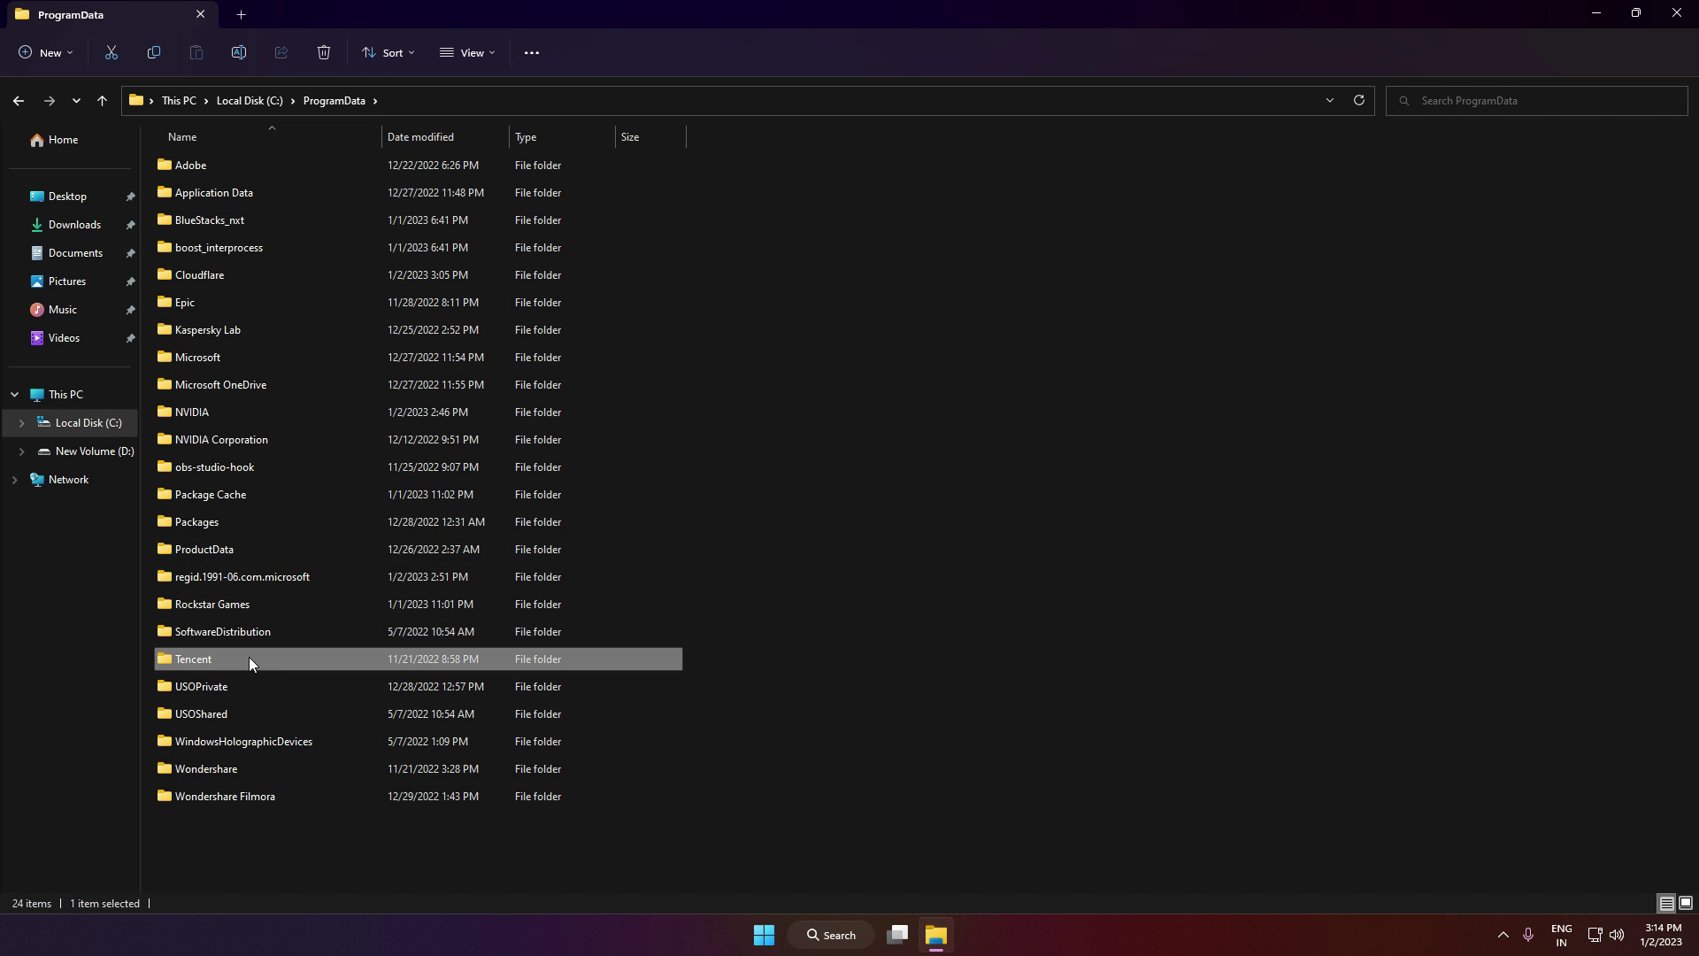
pyautogui.press('Delete')
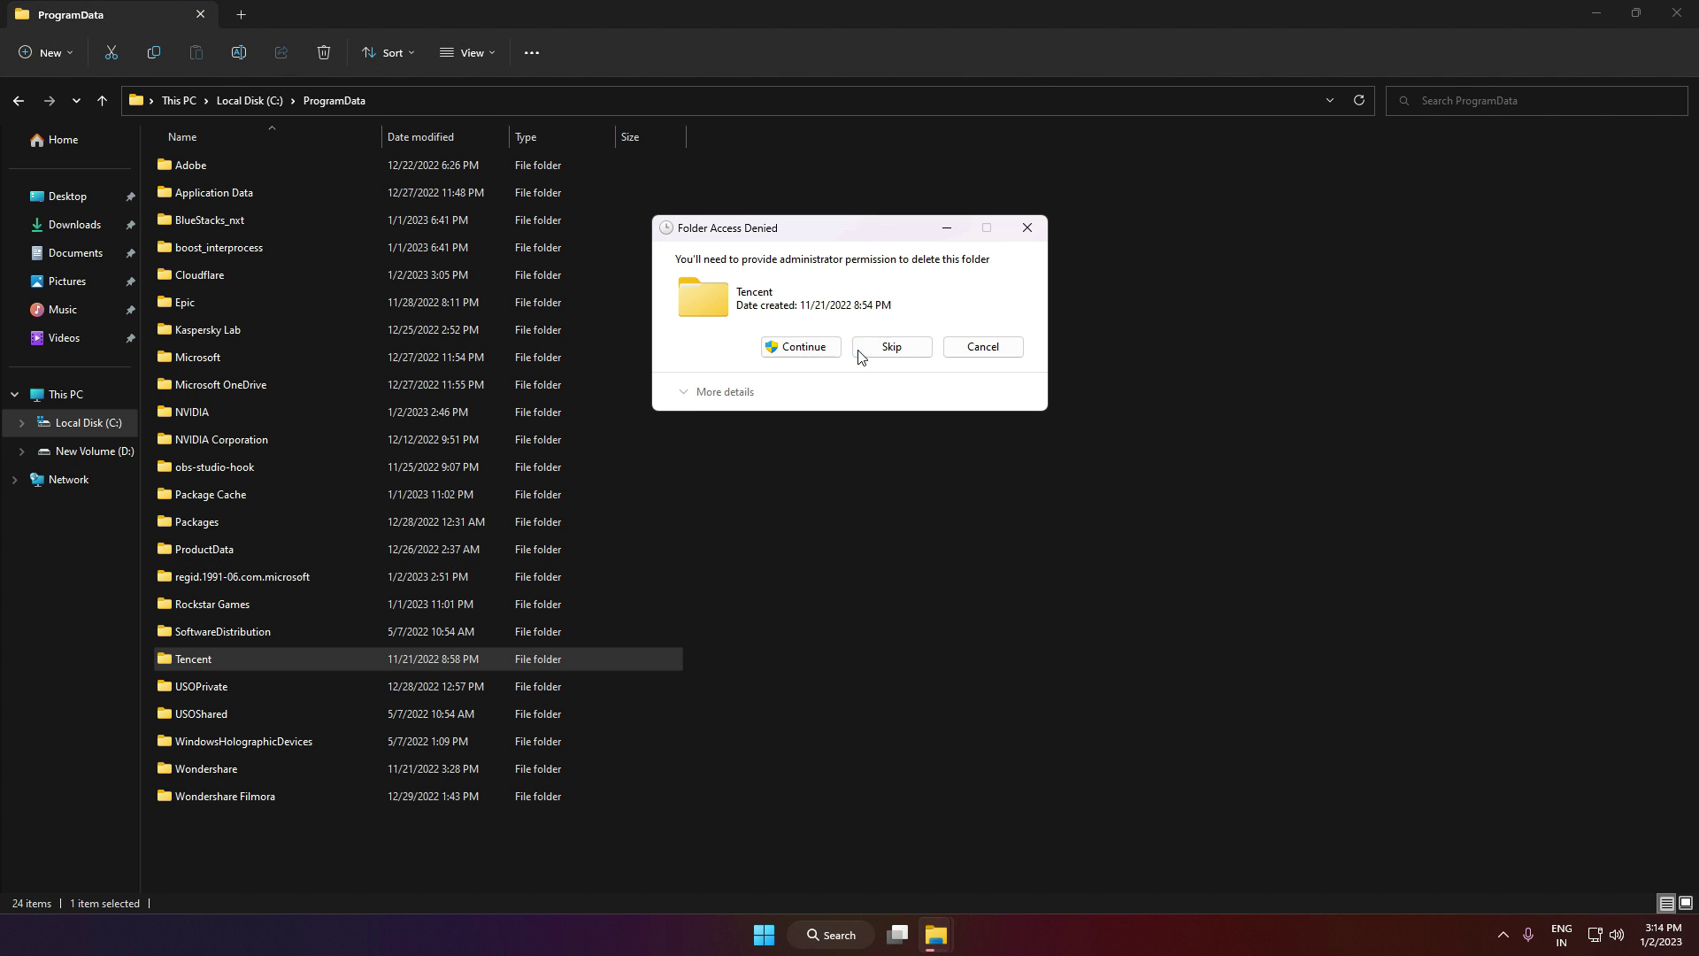
pyautogui.click(805, 351)
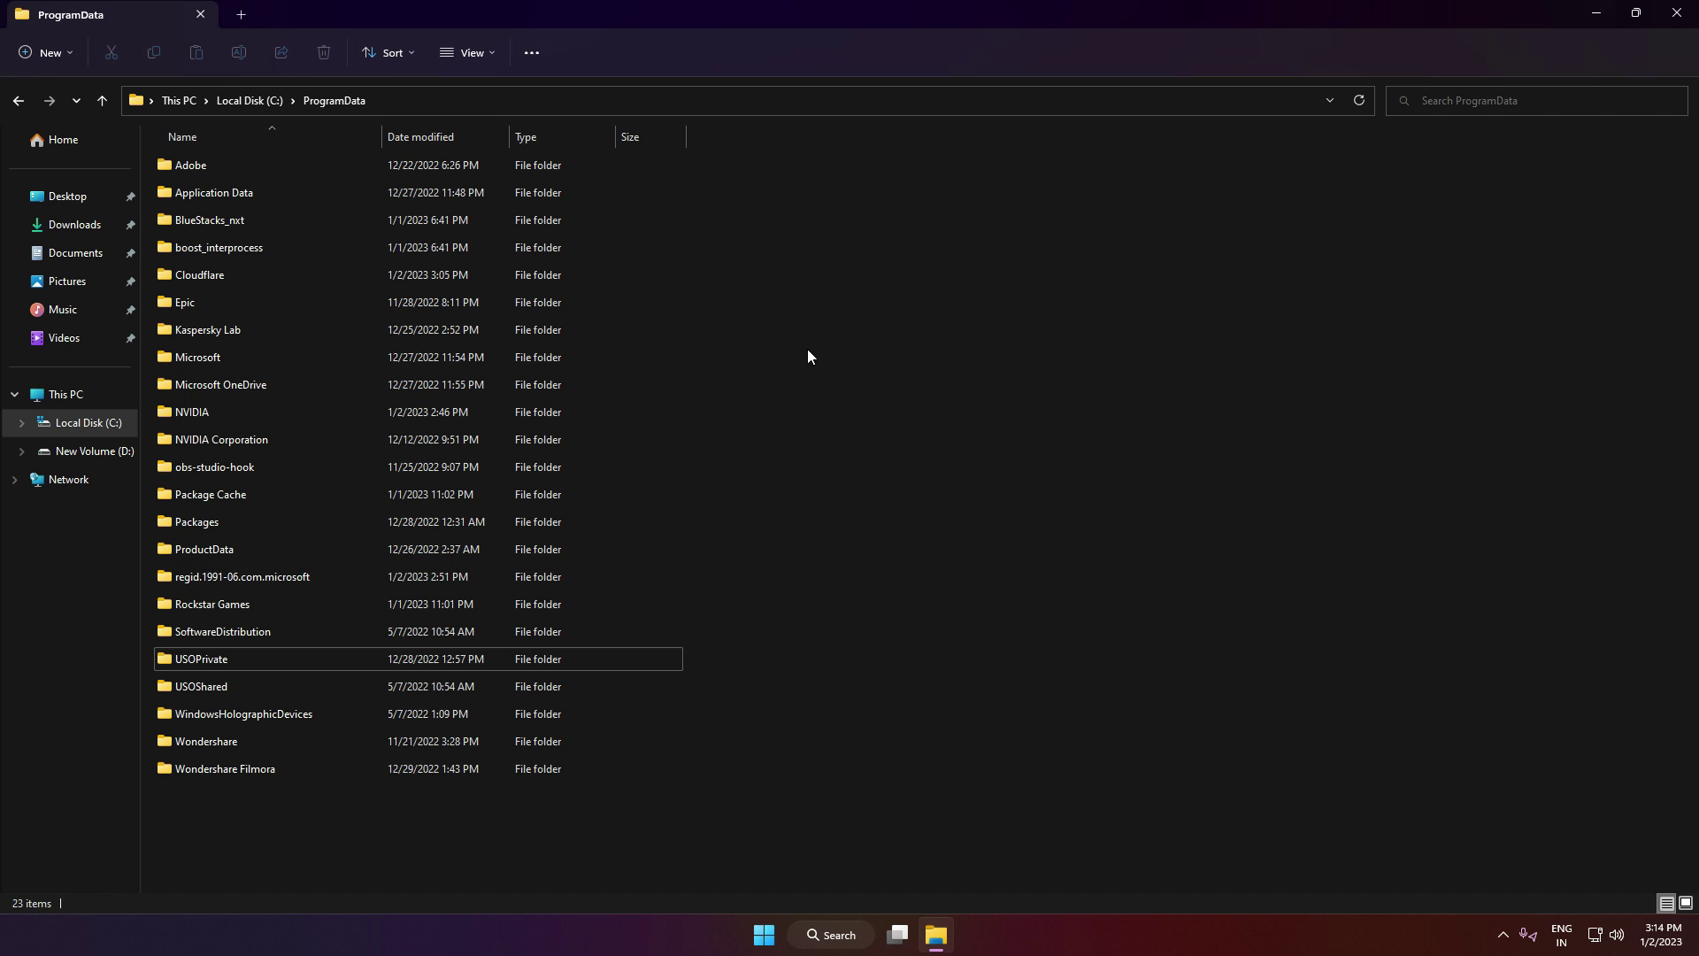
pyautogui.hotkey('alt', 'F4')
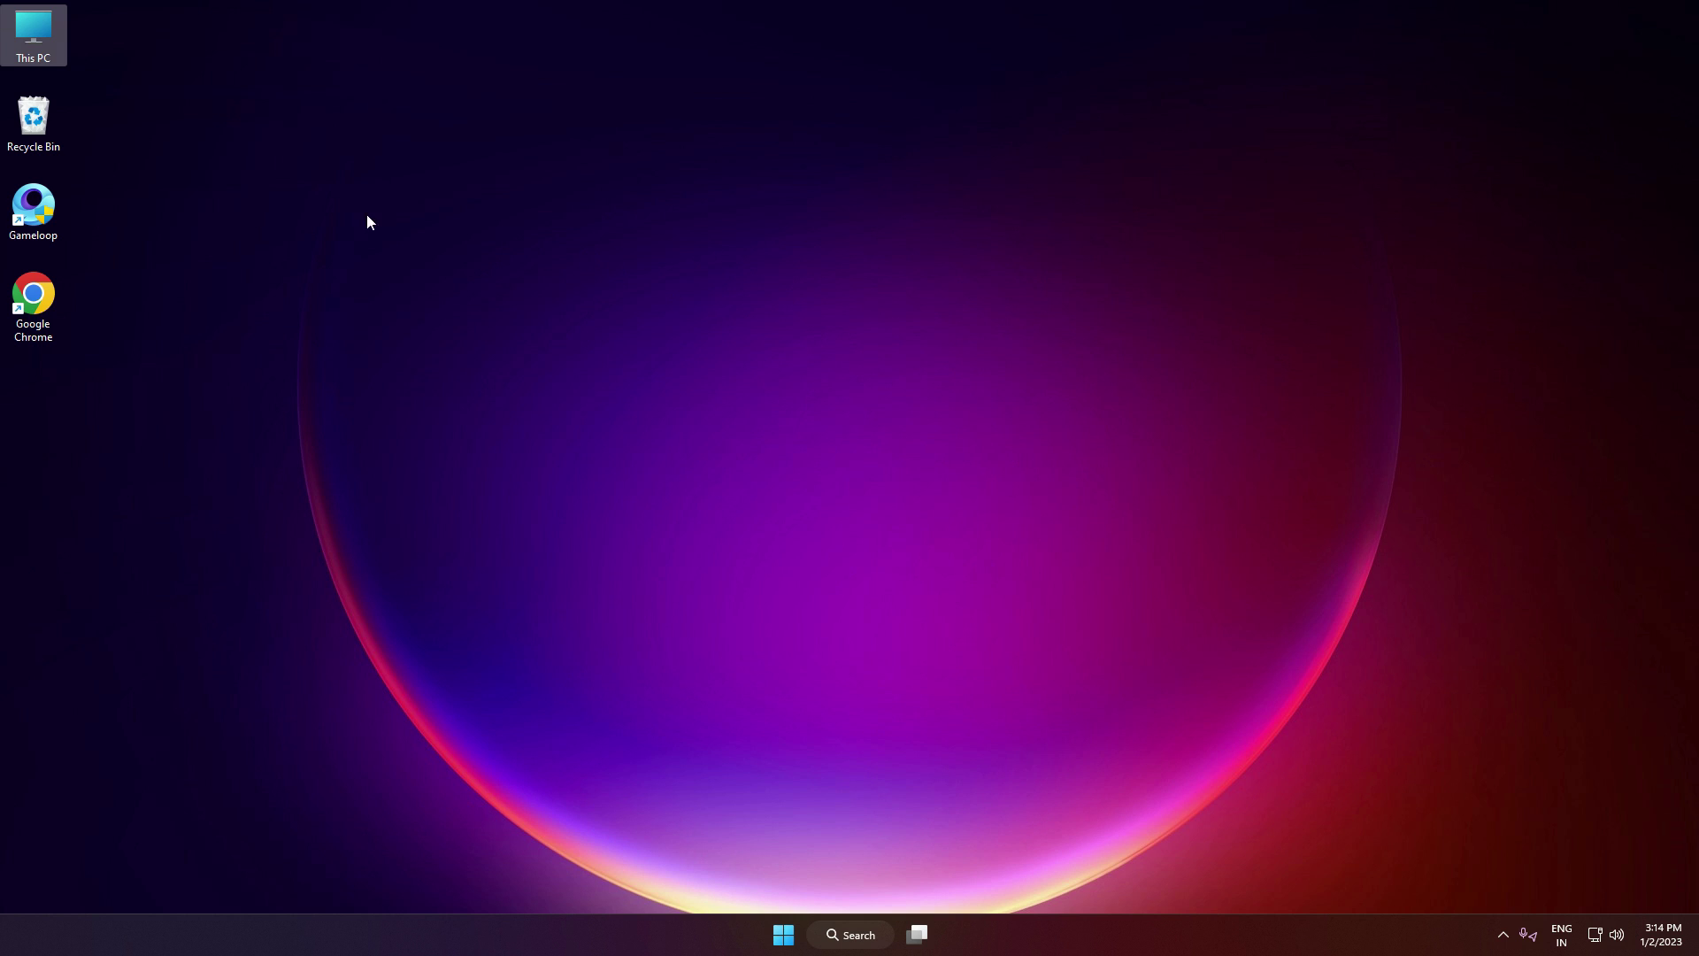
pyautogui.click(29, 108)
pyautogui.rightClick(30, 108)
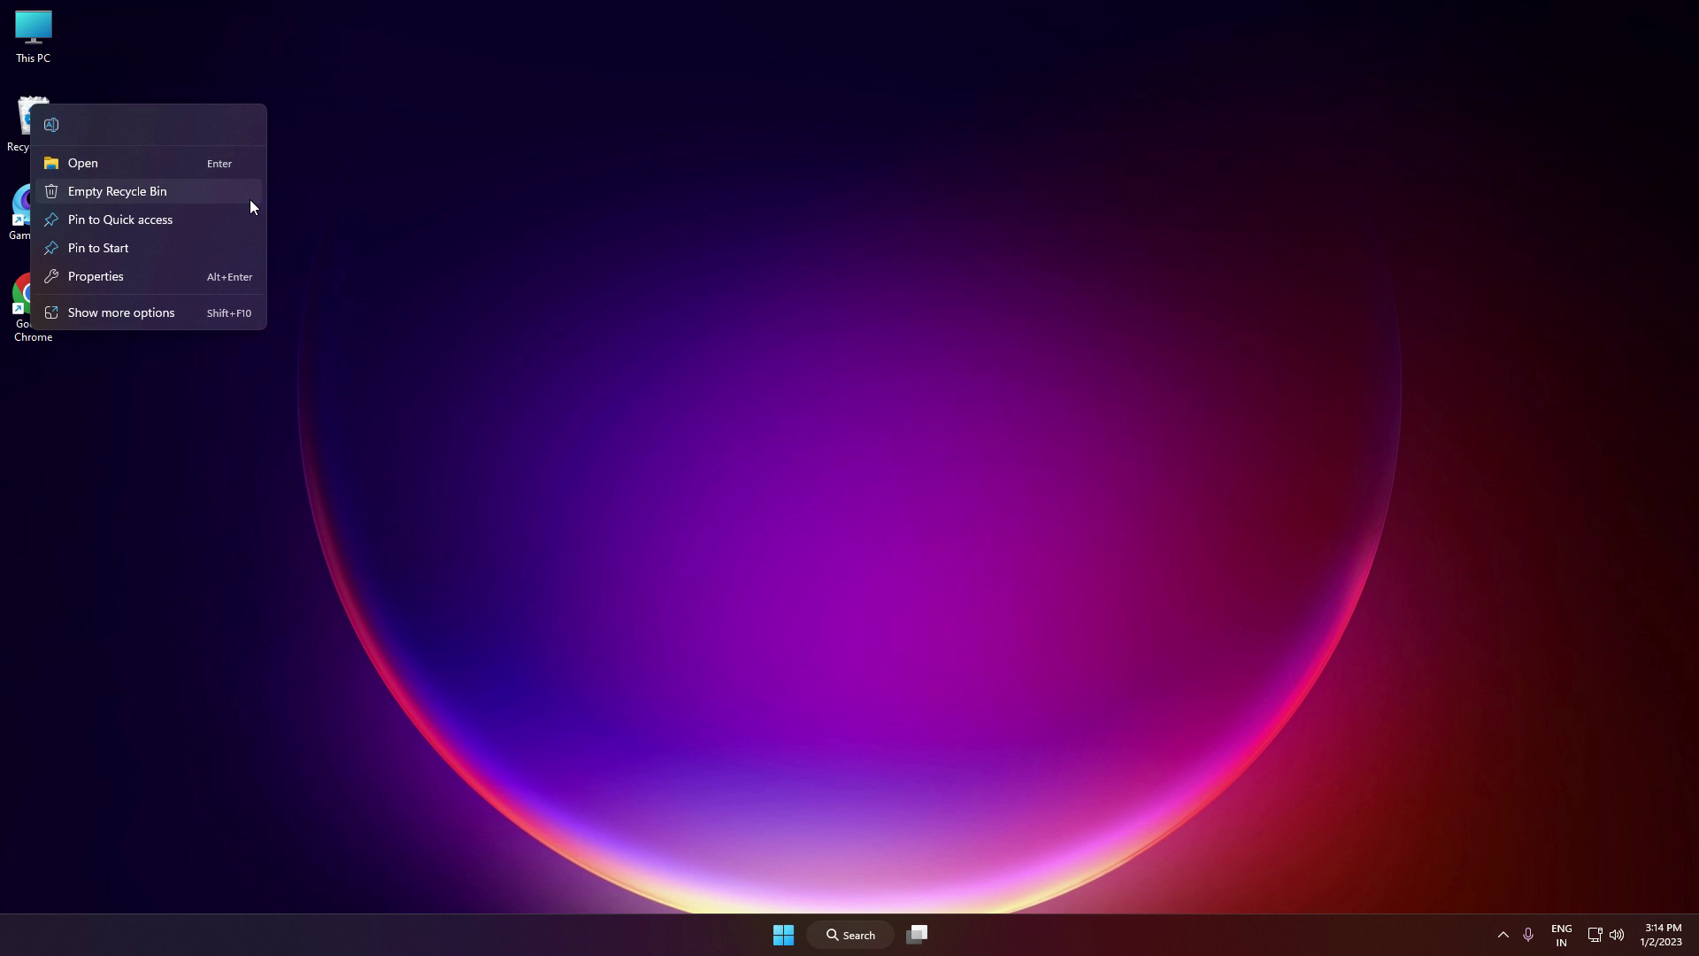
pyautogui.click(299, 261)
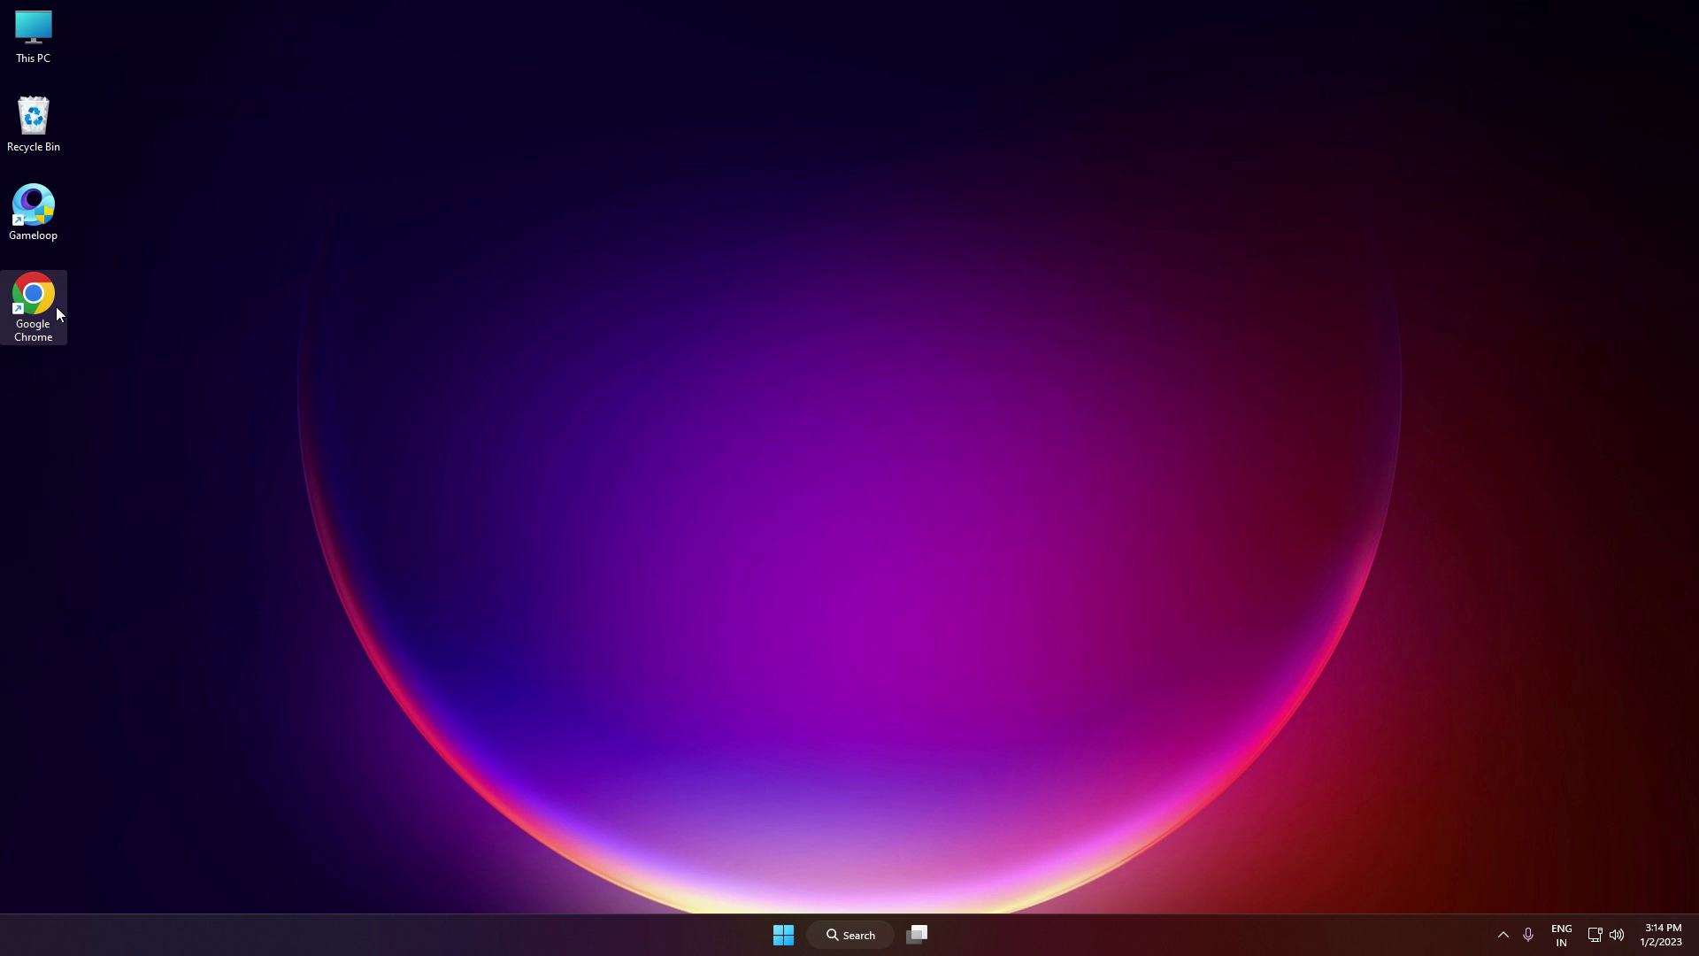
# Step: Switch to Google Chrome and search Google for "gameloop"
pyautogui.doubleClick(27, 301)
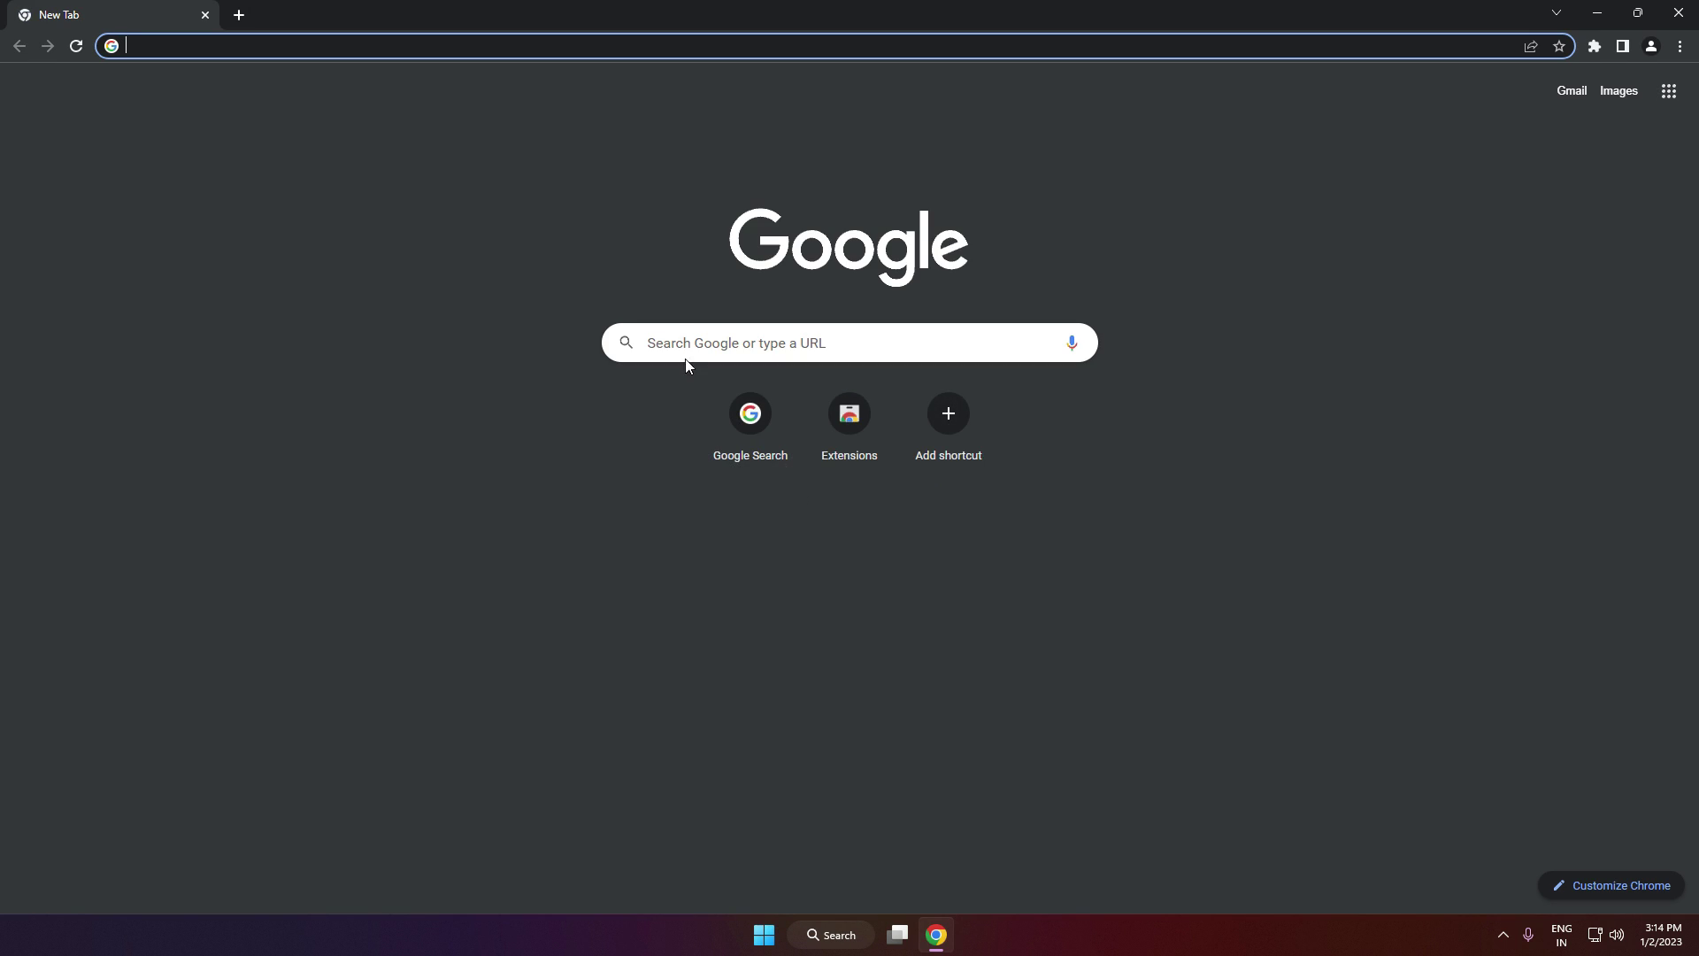
pyautogui.click(681, 342)
pyautogui.write('gameloo')
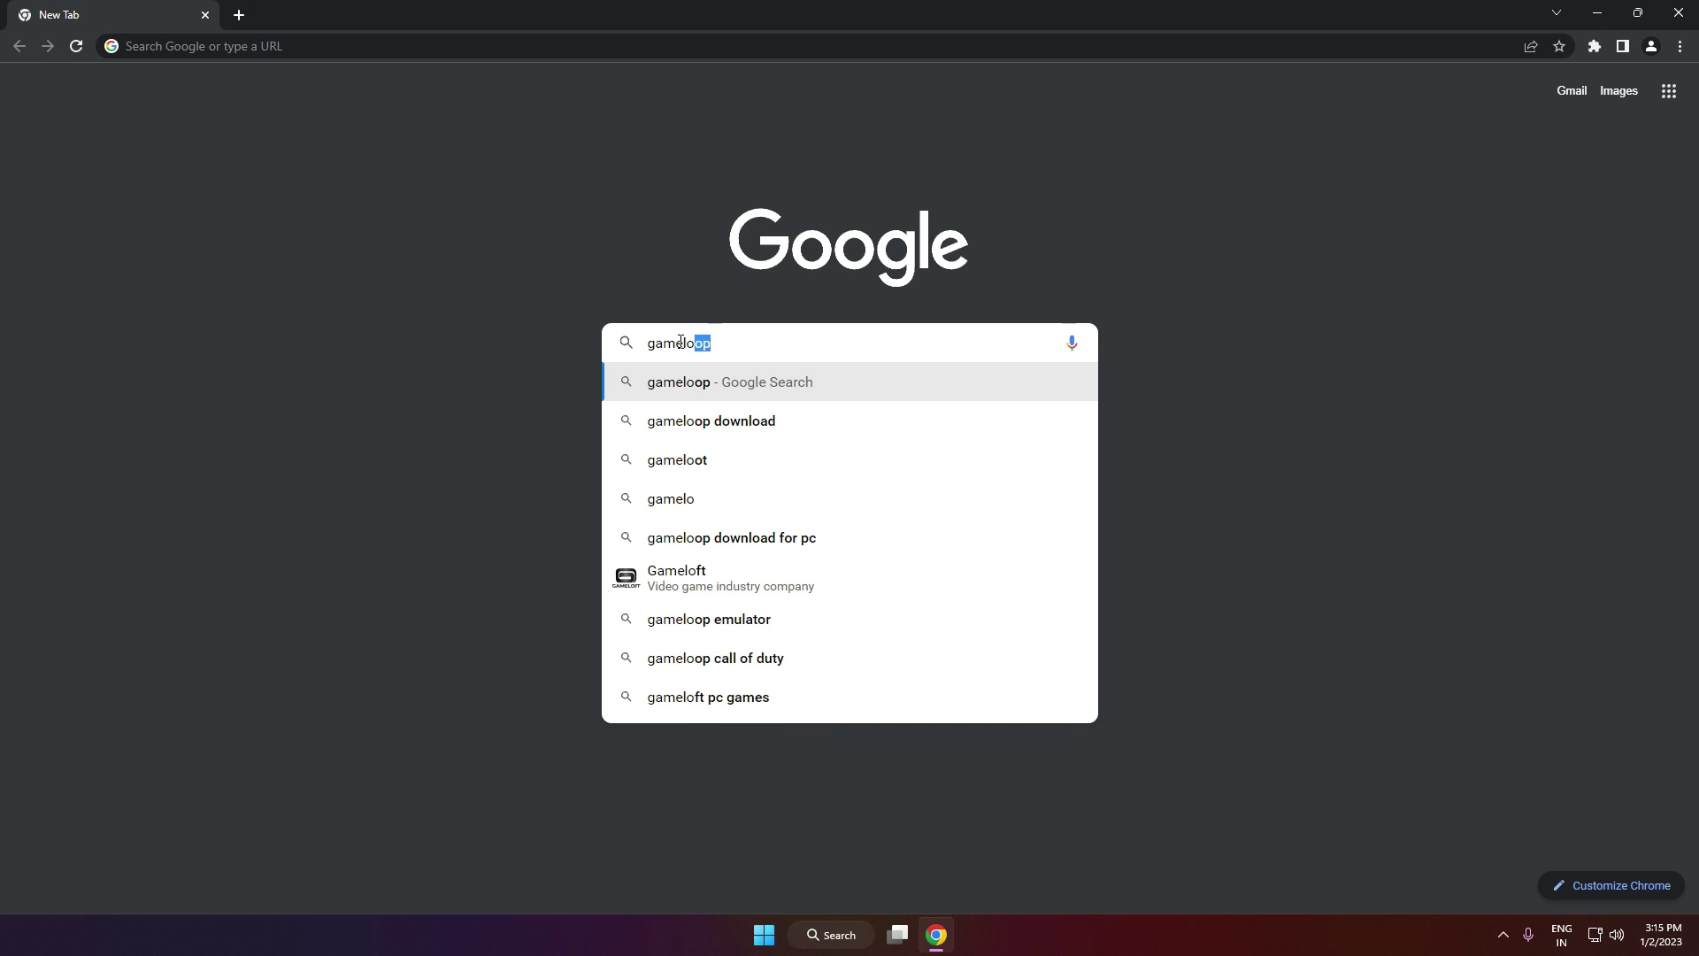
pyautogui.write('p')
pyautogui.press('Return')
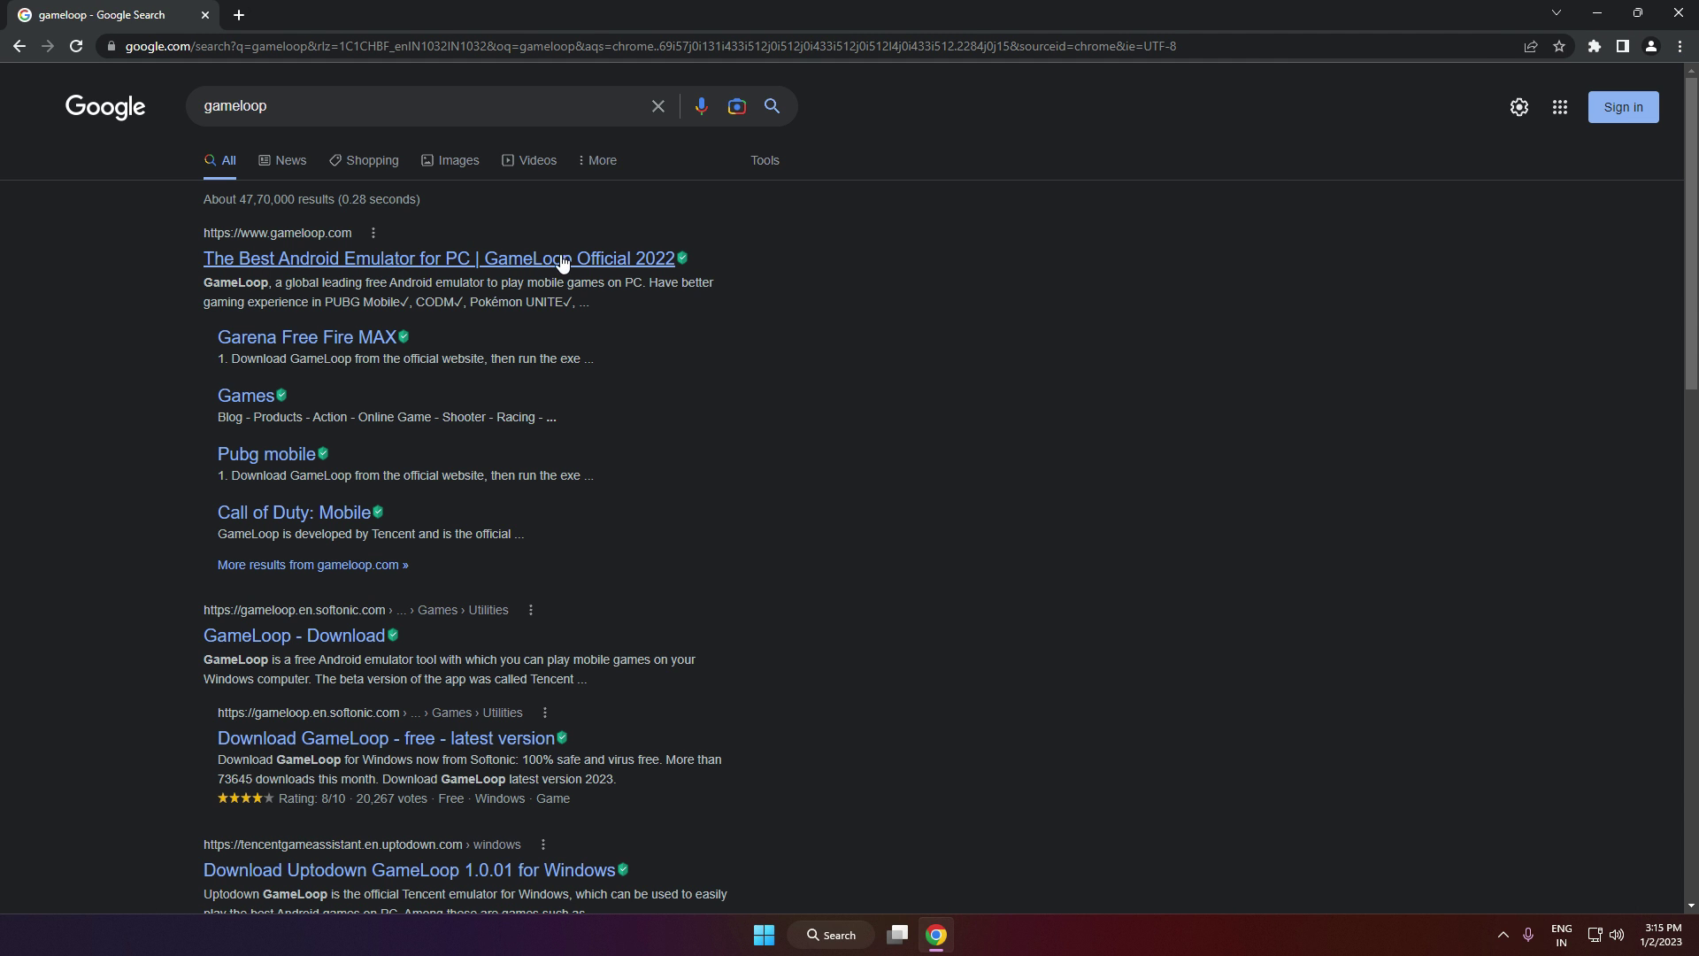
# Step: Open the official gameloop.com site from the search results and download the GameLoop 32 bit installer
pyautogui.click(563, 259)
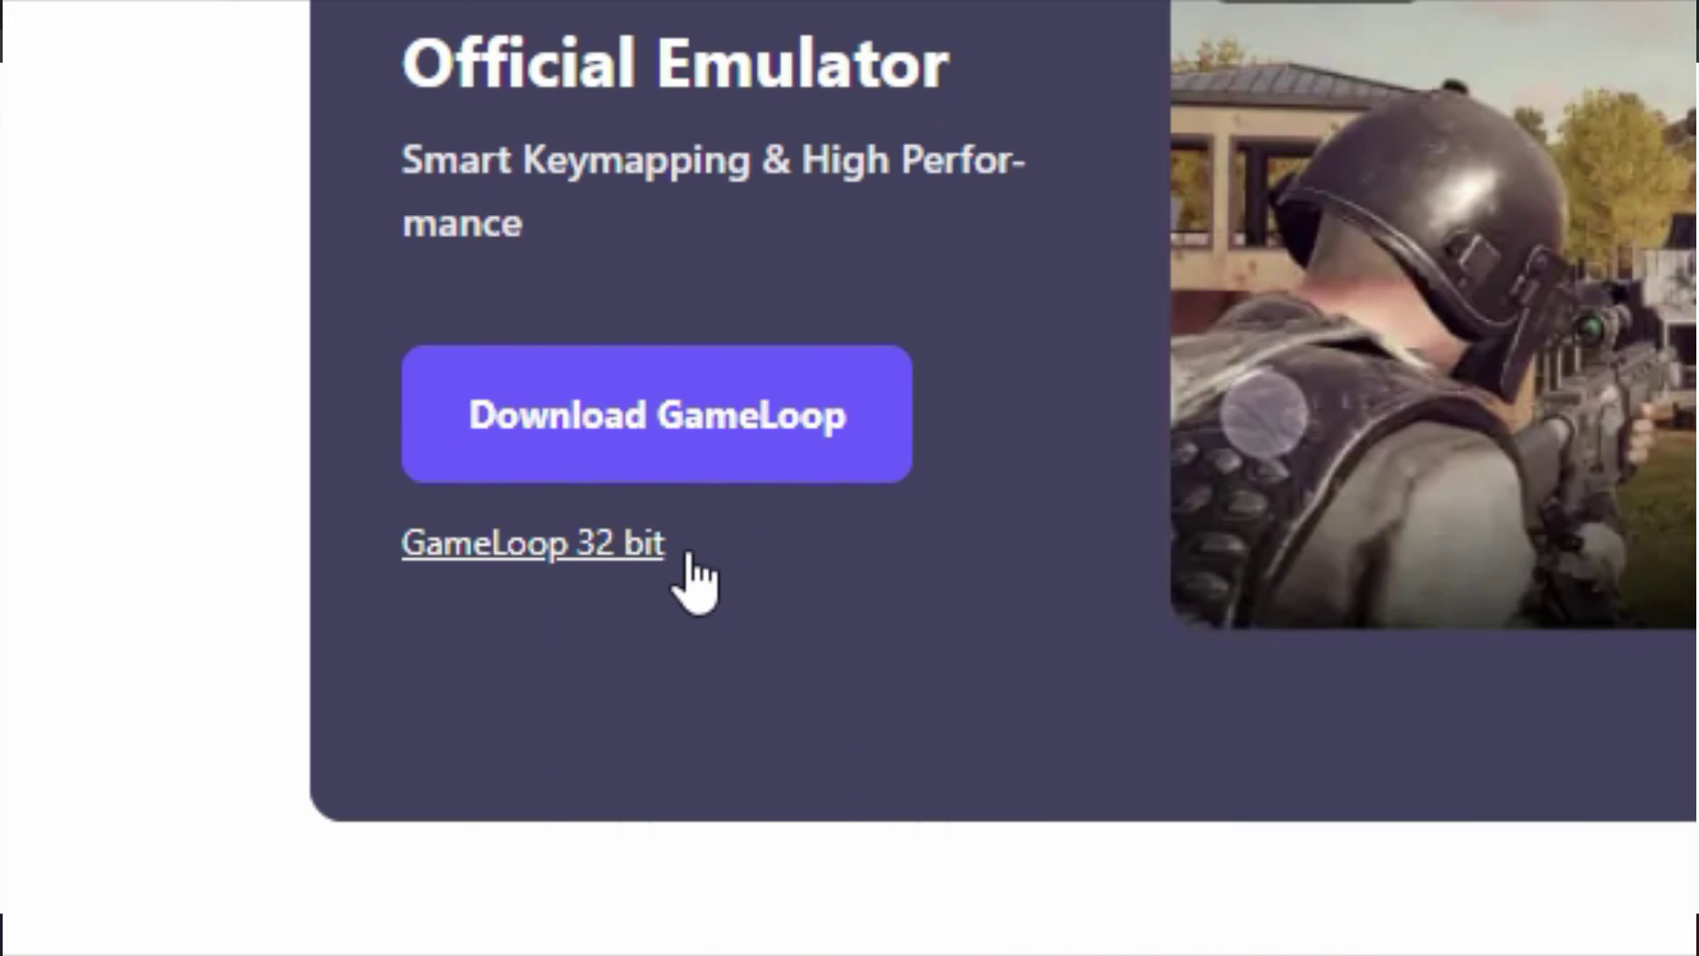
pyautogui.moveTo(488, 429); pyautogui.dragTo(410, 430)
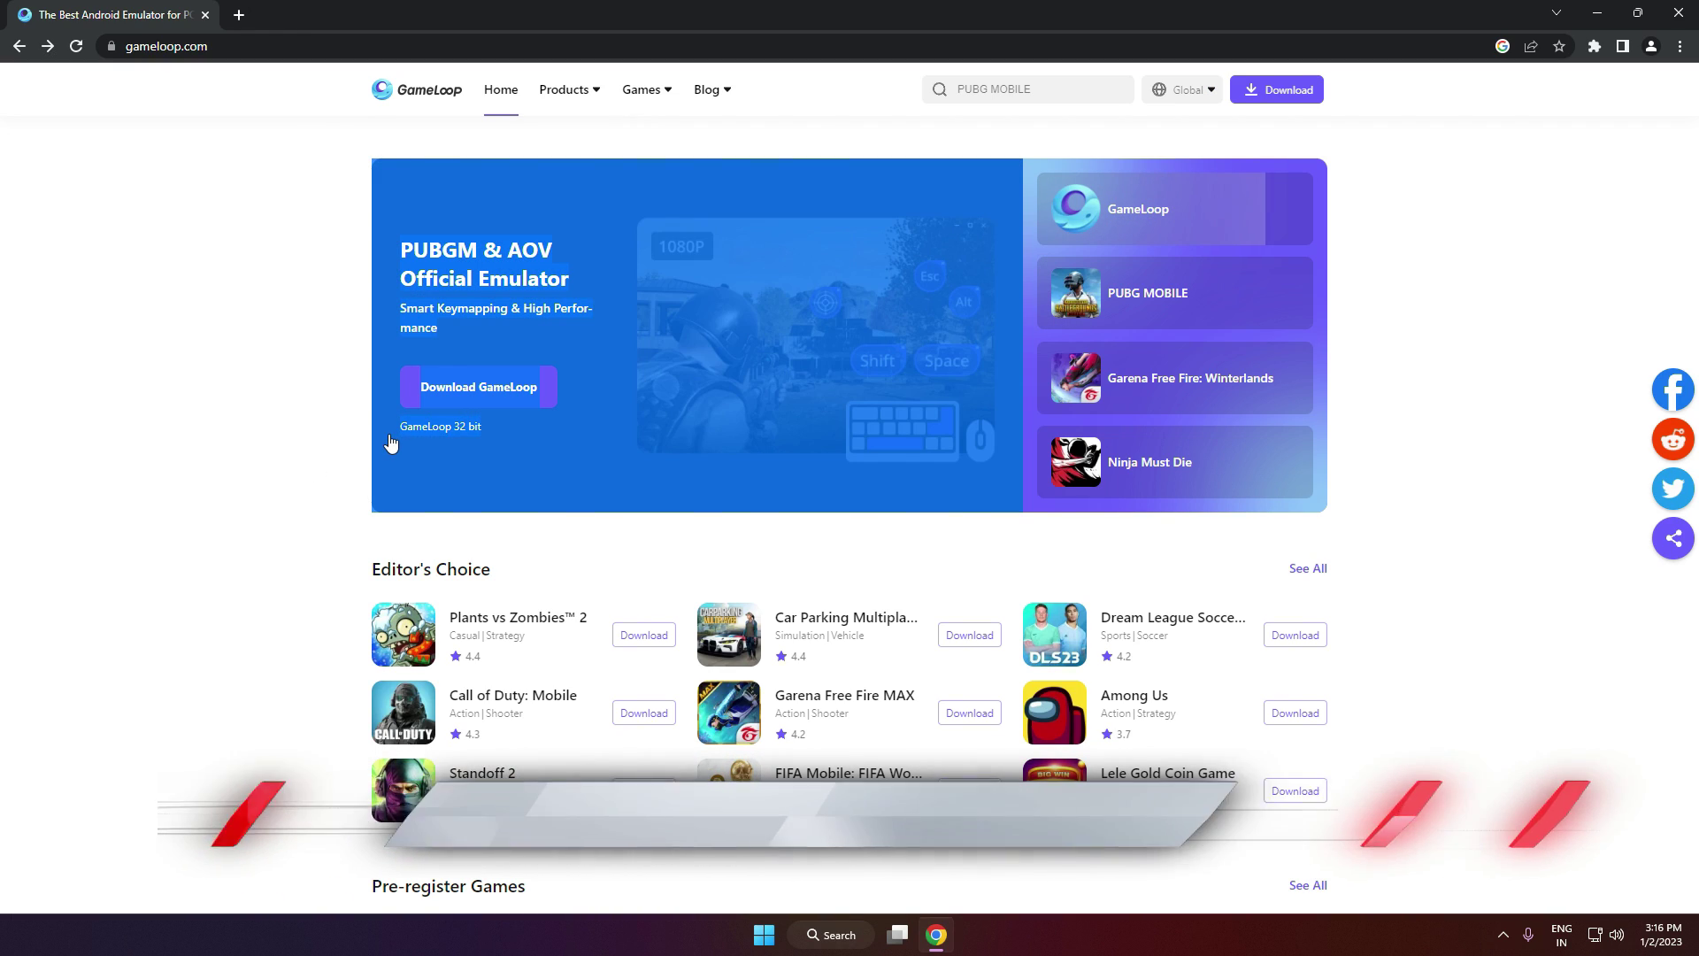
pyautogui.click(437, 428)
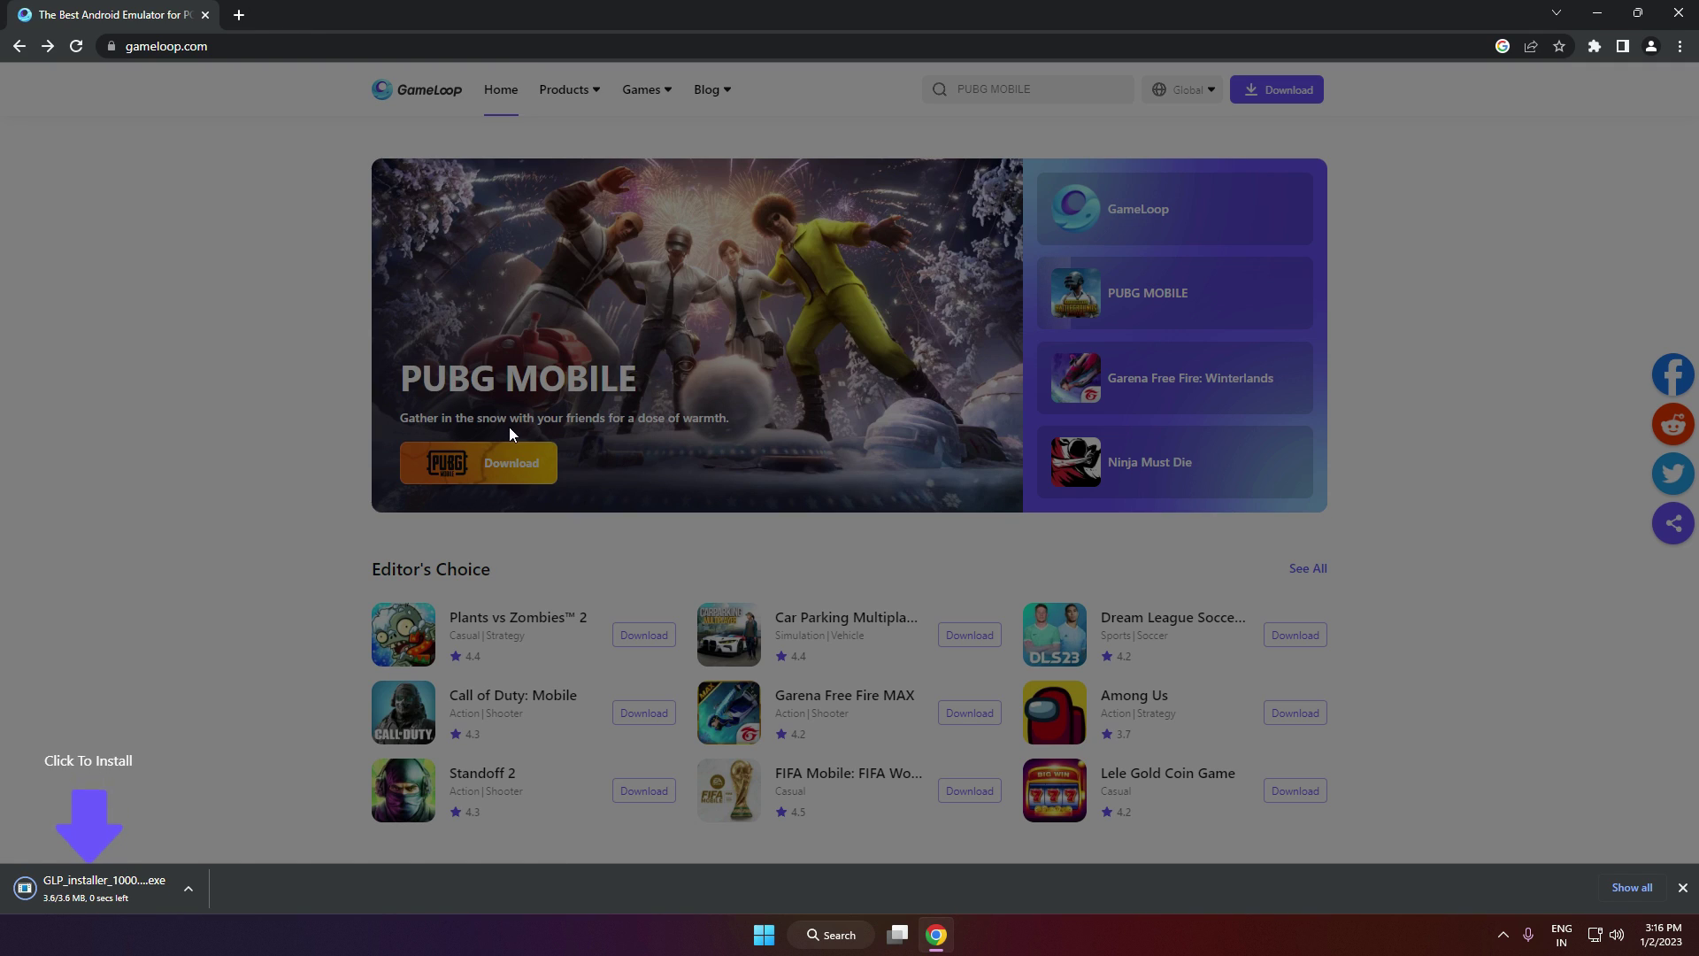
# Step: Place the downloaded GameLoop installer below the Google Chrome shortcut on the desktop and run it with administrator permission
pyautogui.click(85, 889)
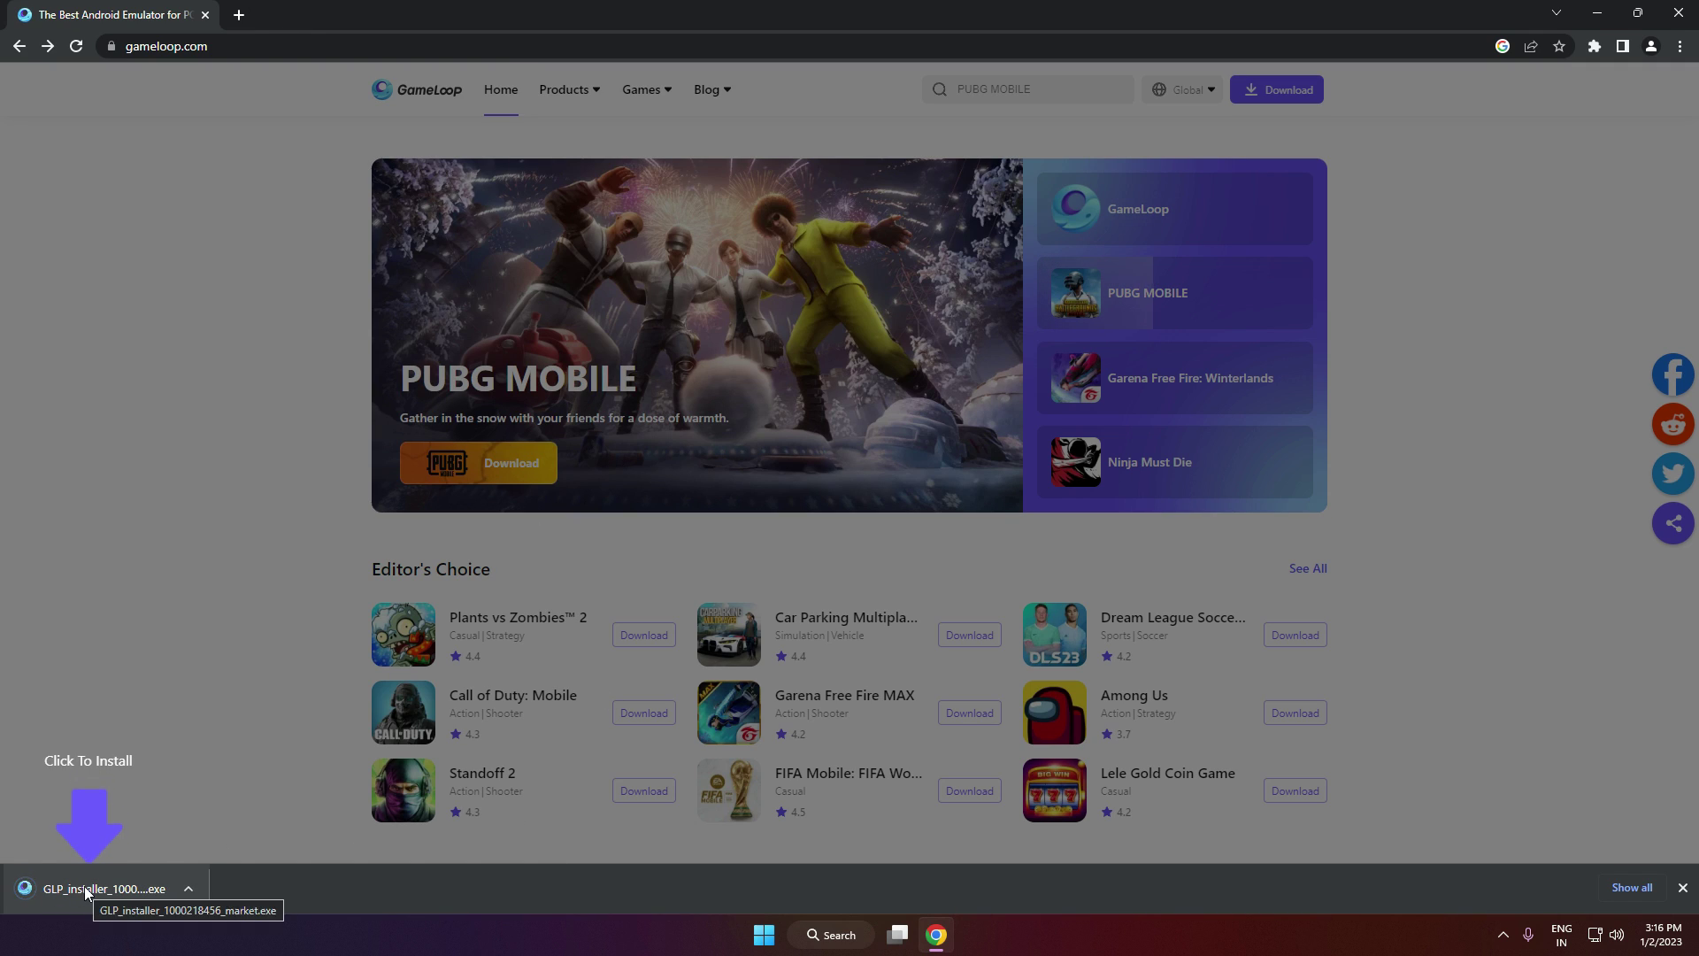
pyautogui.moveTo(368, 311); pyautogui.dragTo(13, 428)
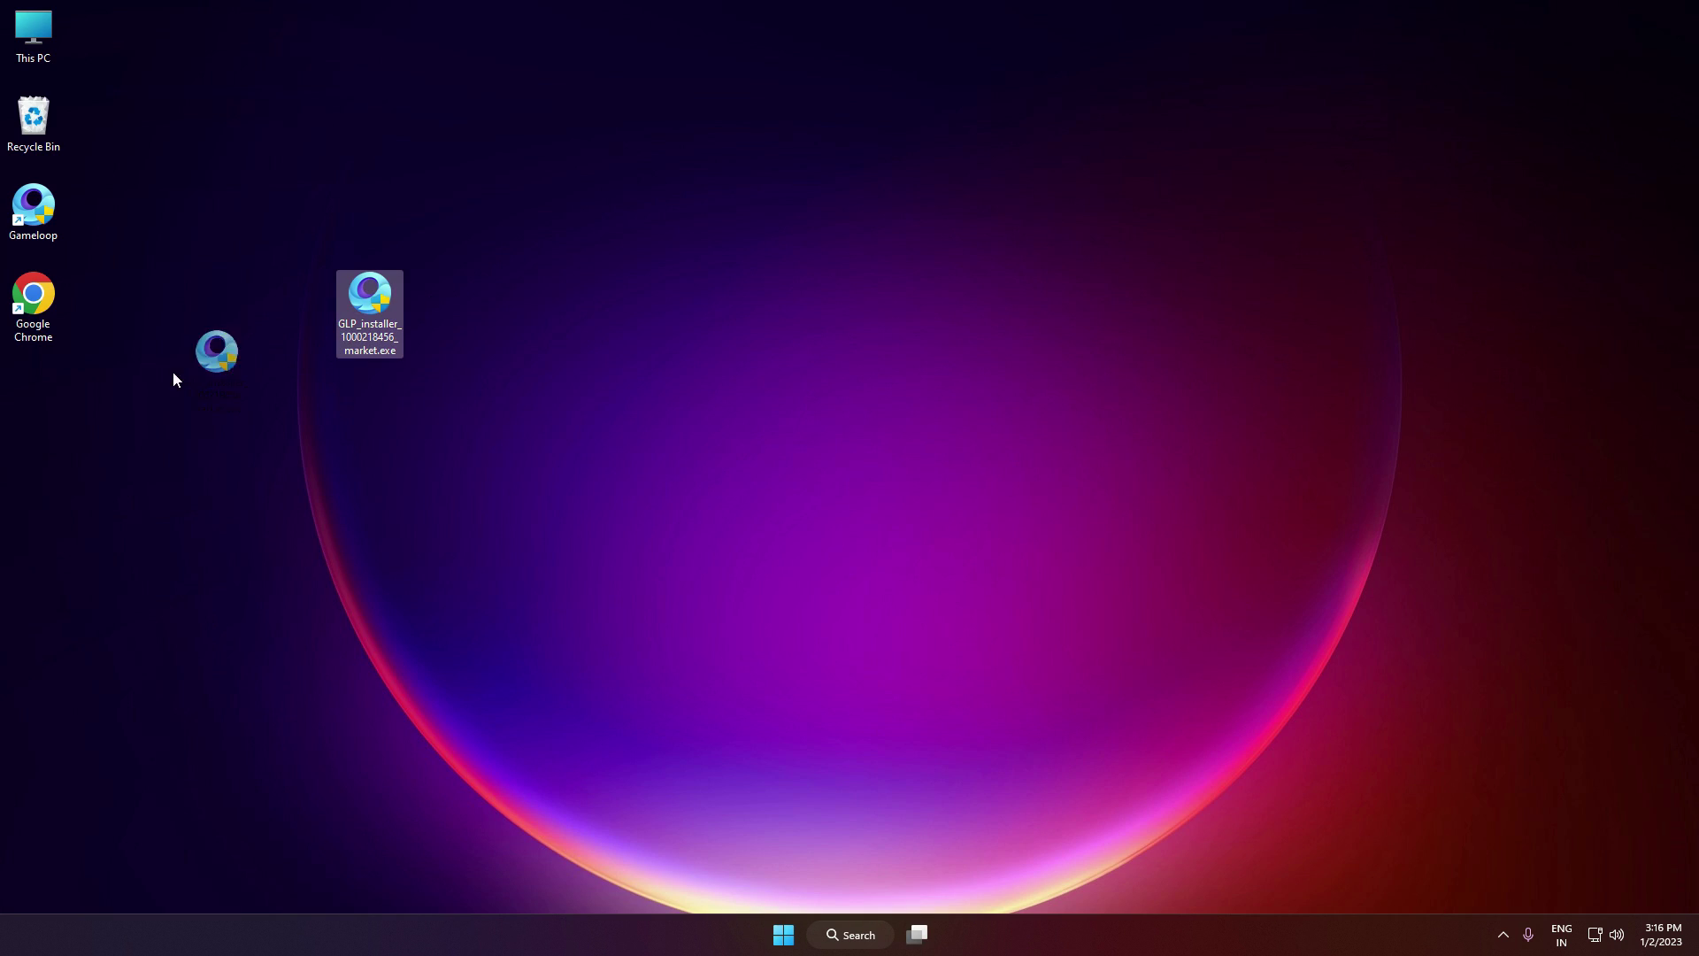
pyautogui.doubleClick(24, 396)
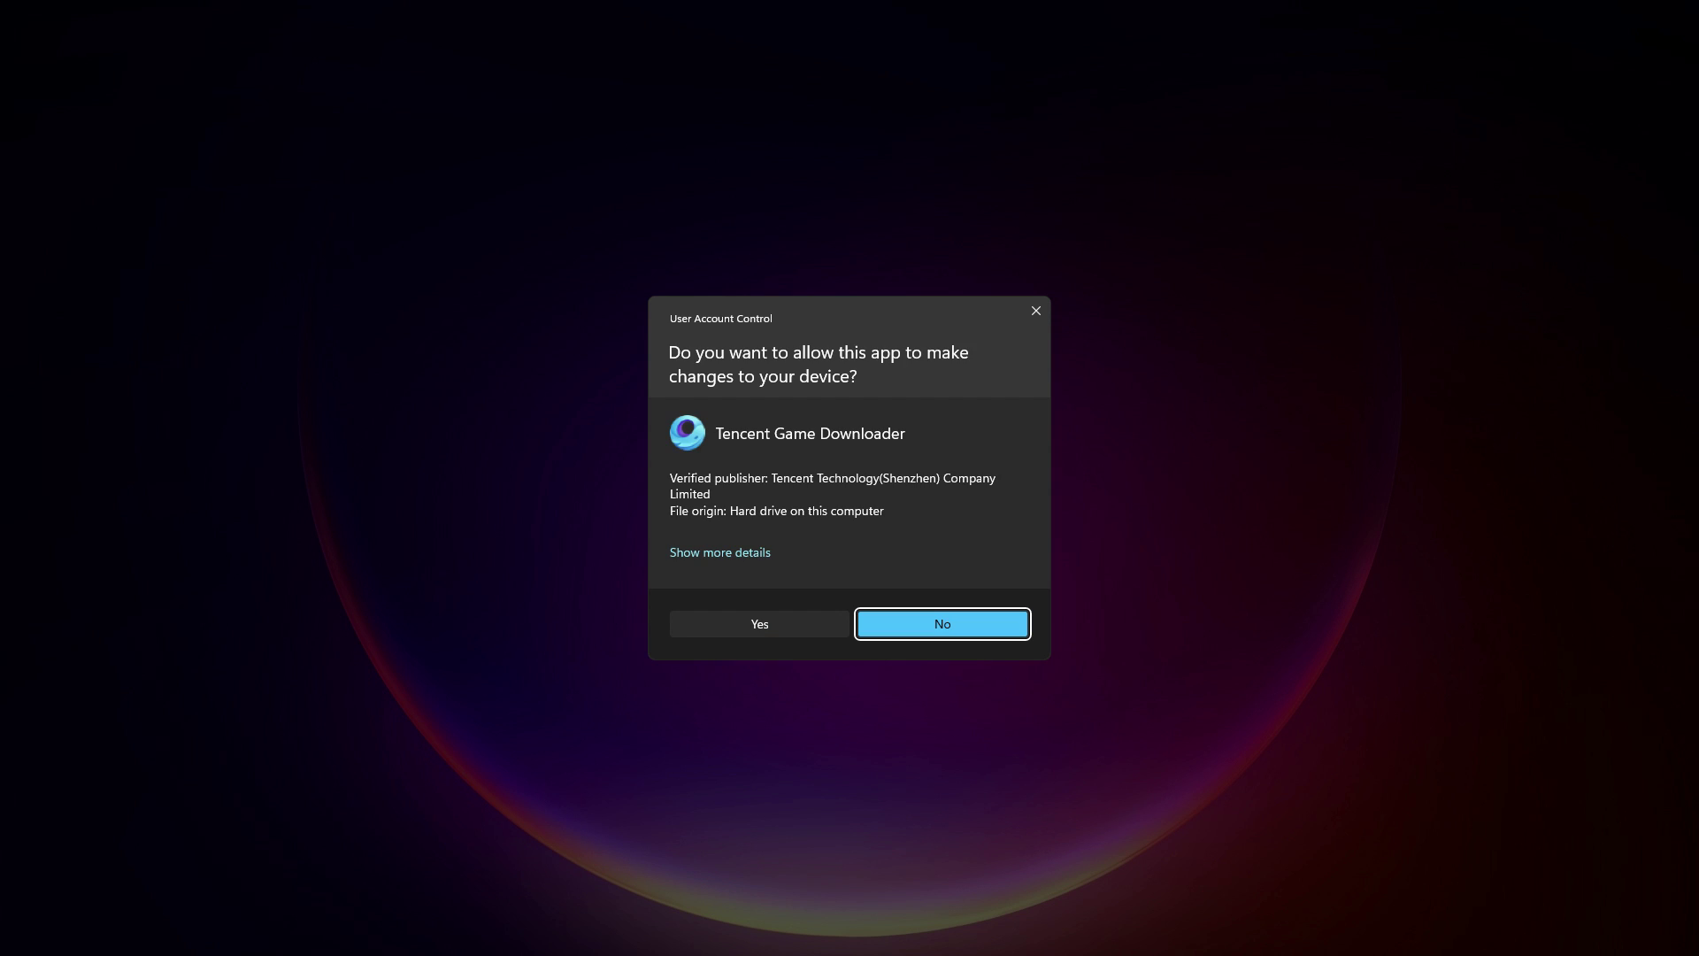
pyautogui.click(783, 619)
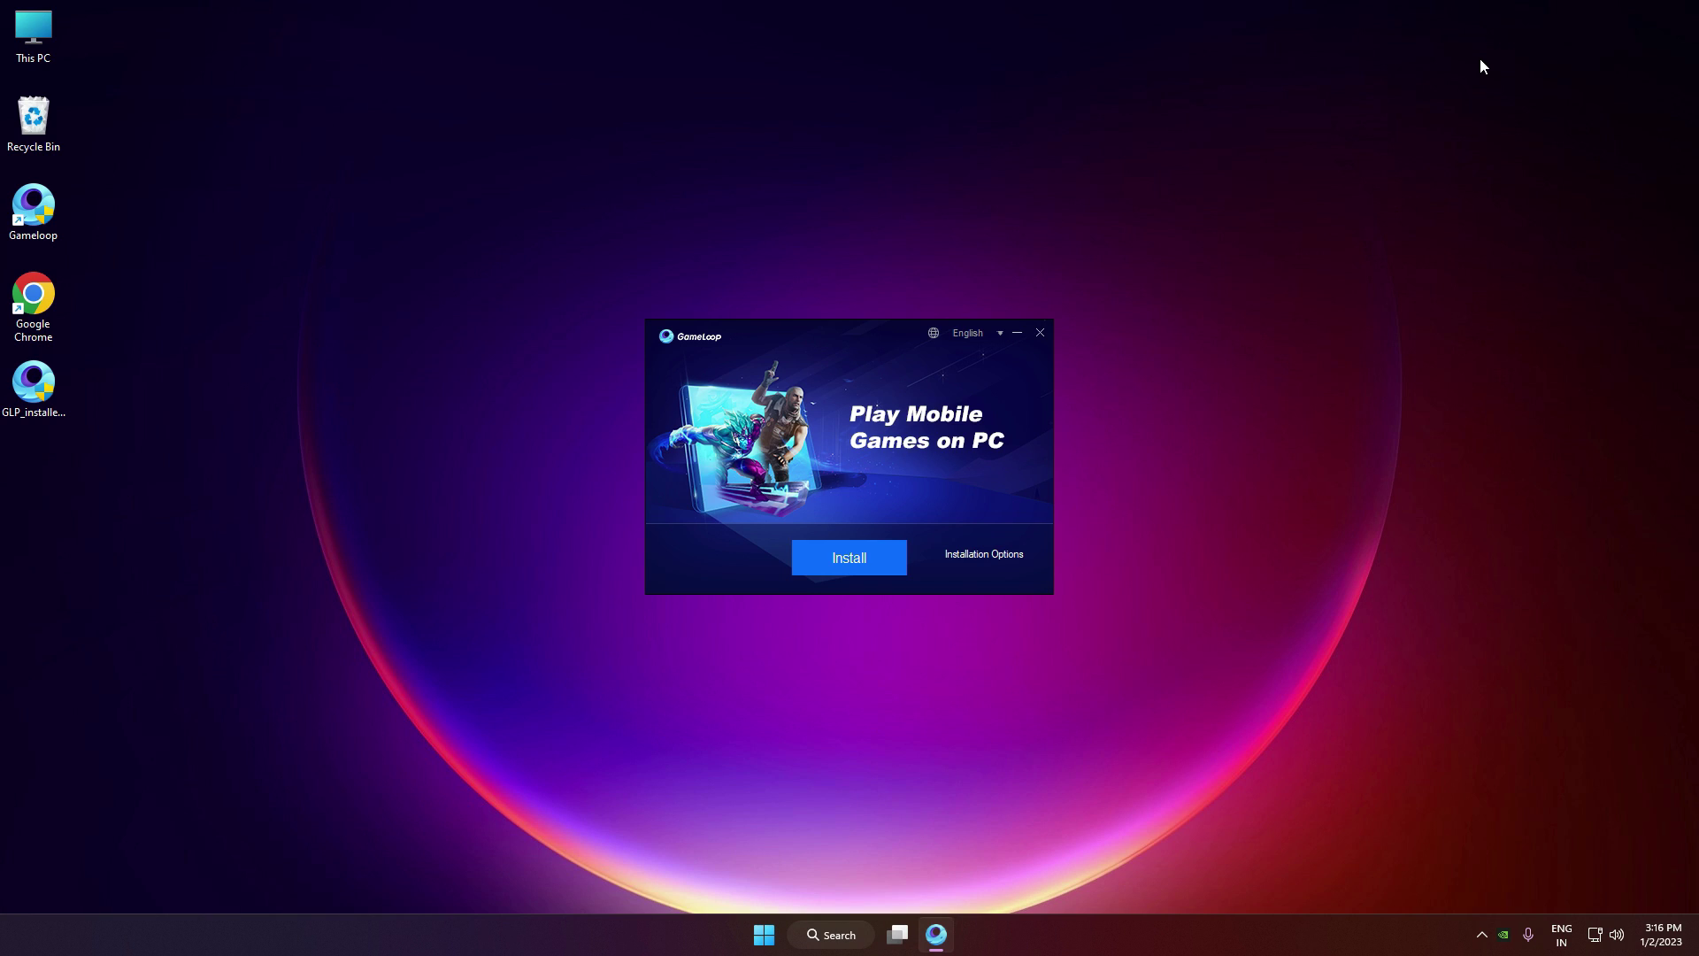
# Step: Set the installation location to C:\ProgramData\TxGameAssistant\ in the installation options and install GameLoop
pyautogui.click(1000, 555)
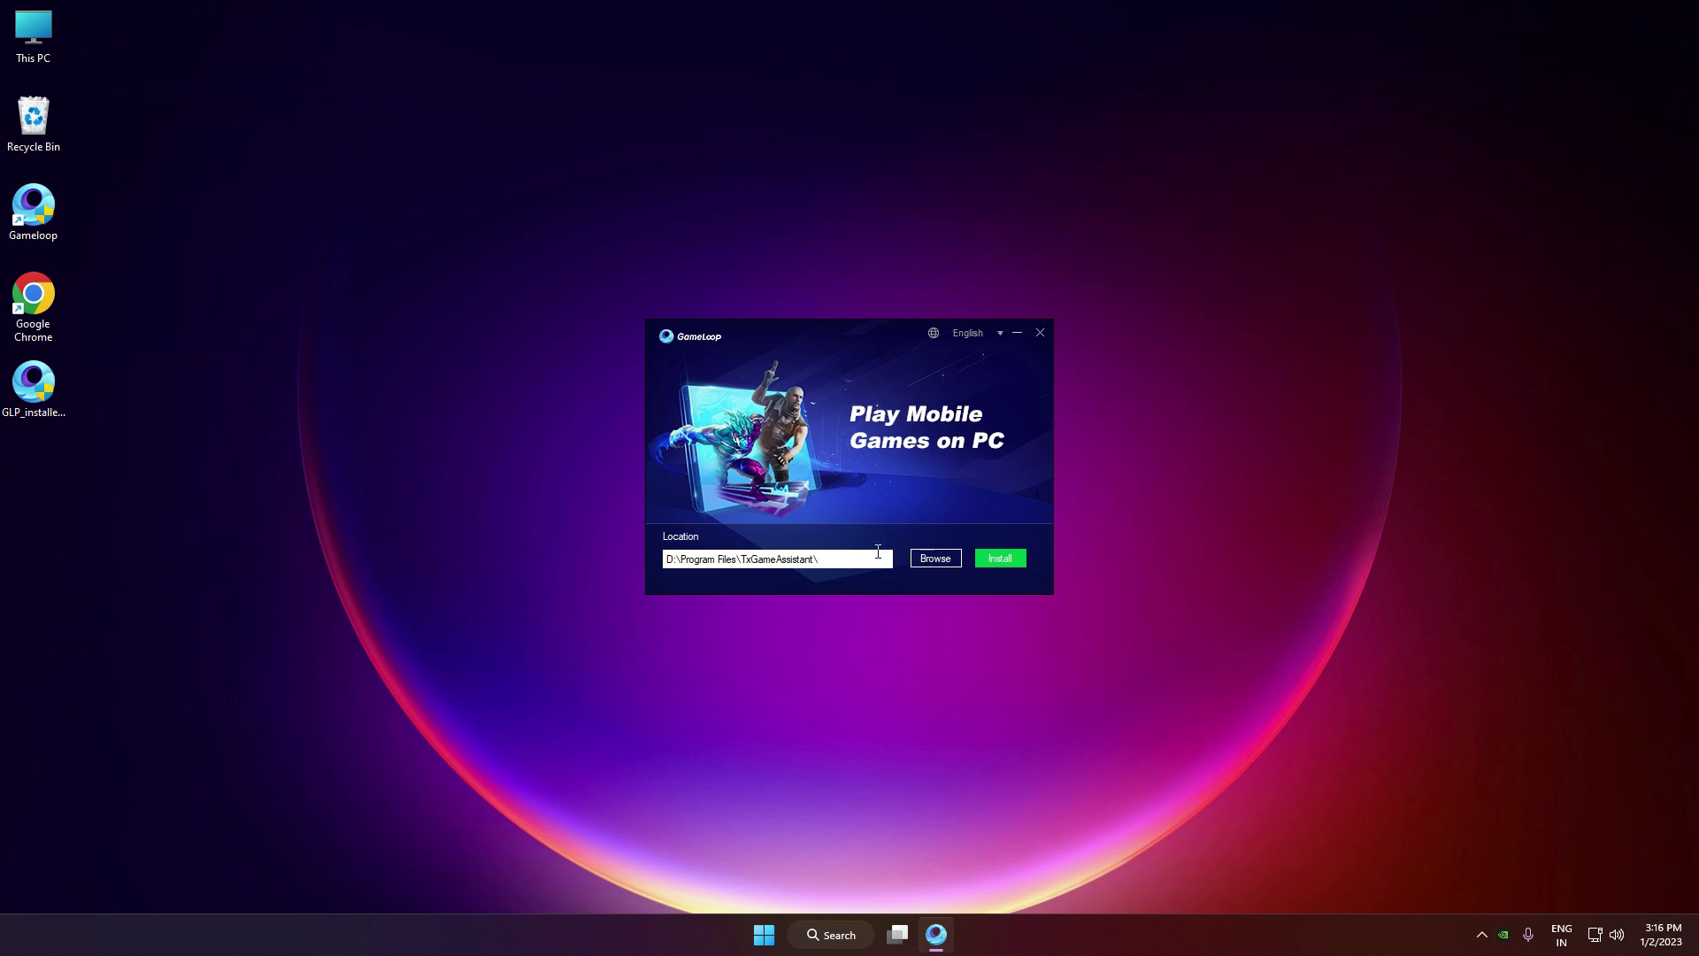
pyautogui.tripleClick(871, 559)
pyautogui.click(937, 564)
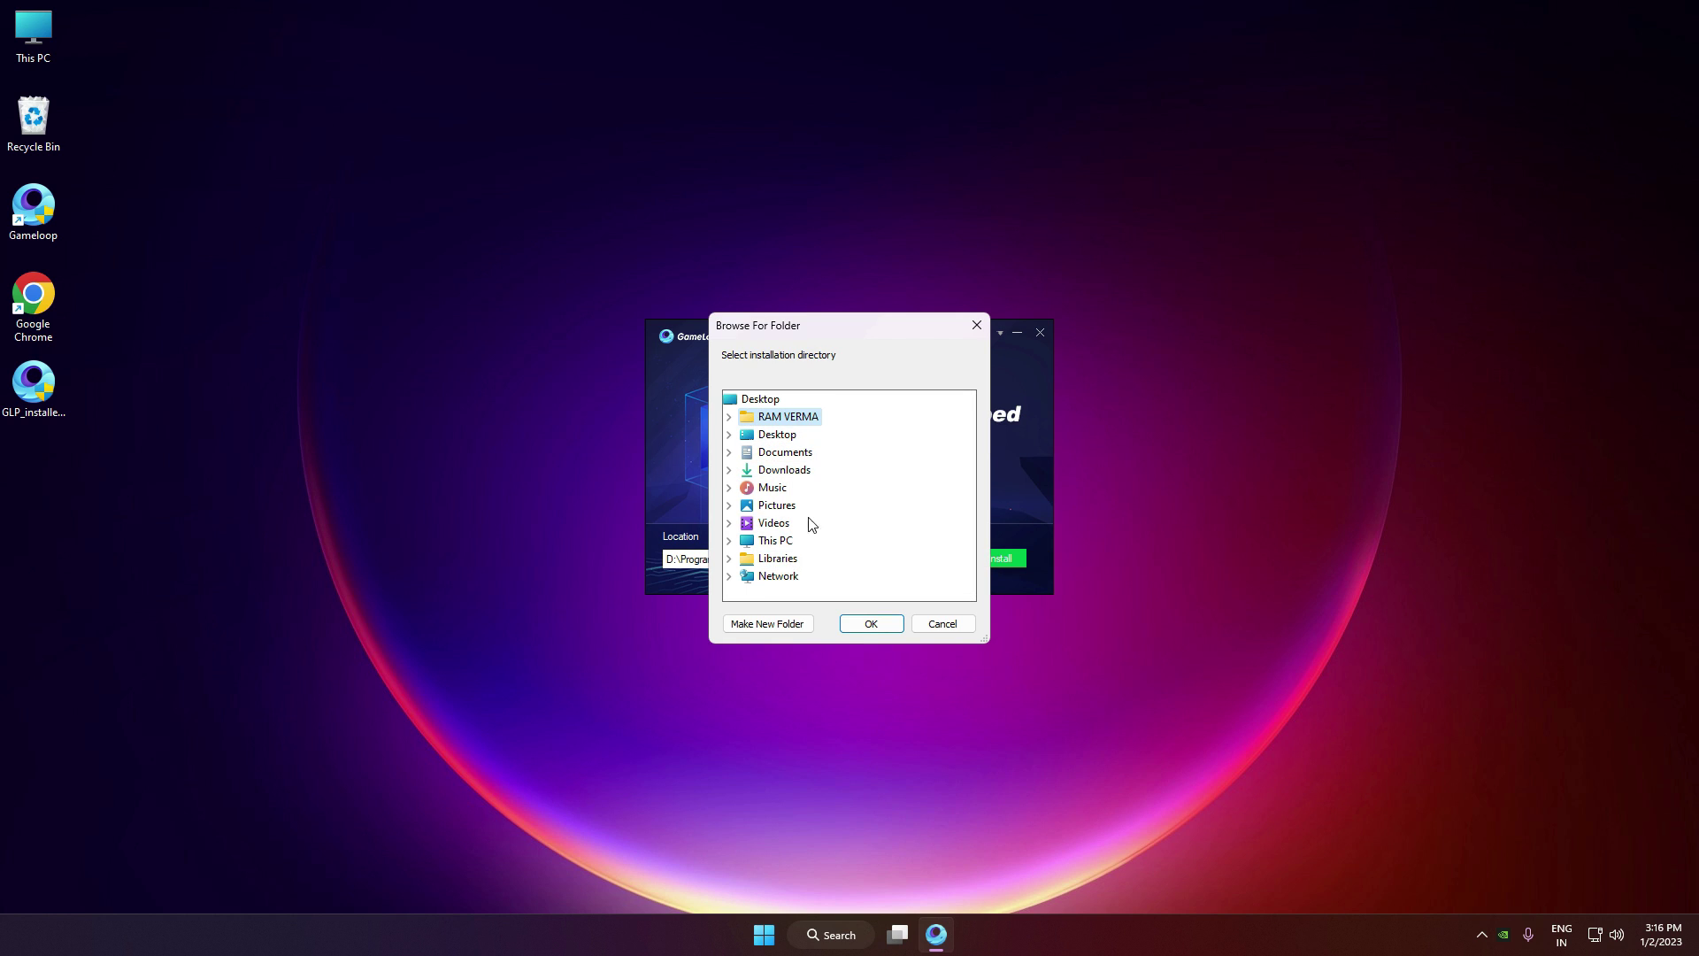
pyautogui.click(768, 548)
pyautogui.doubleClick(792, 538)
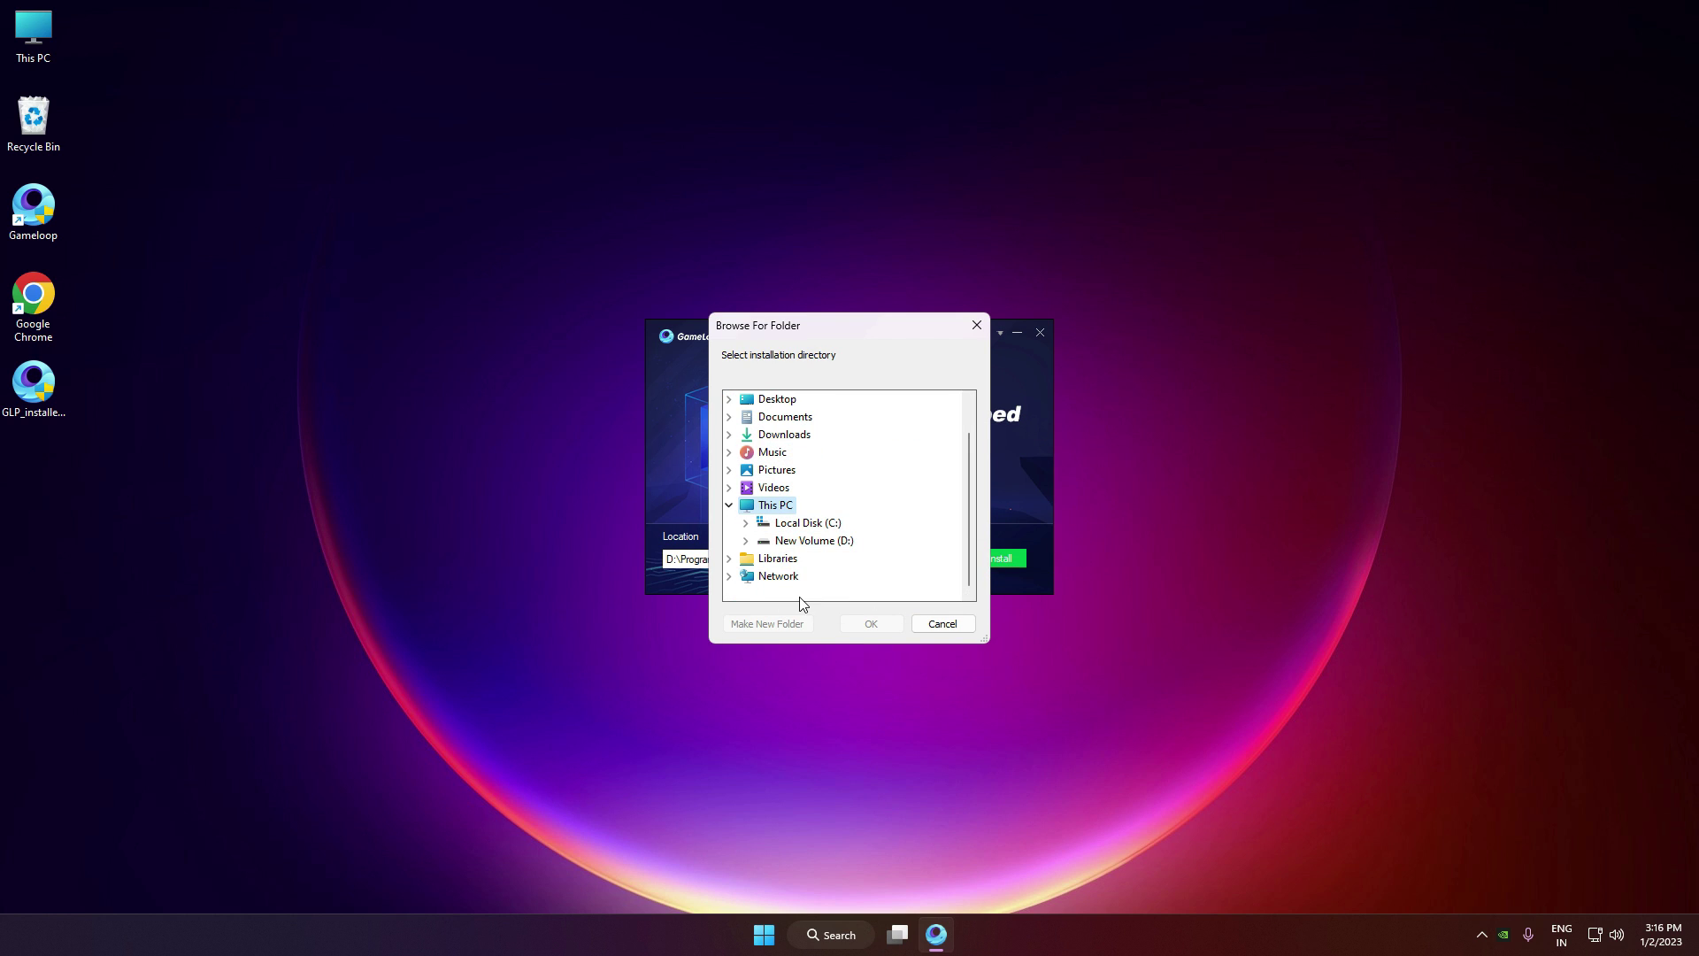
pyautogui.doubleClick(800, 523)
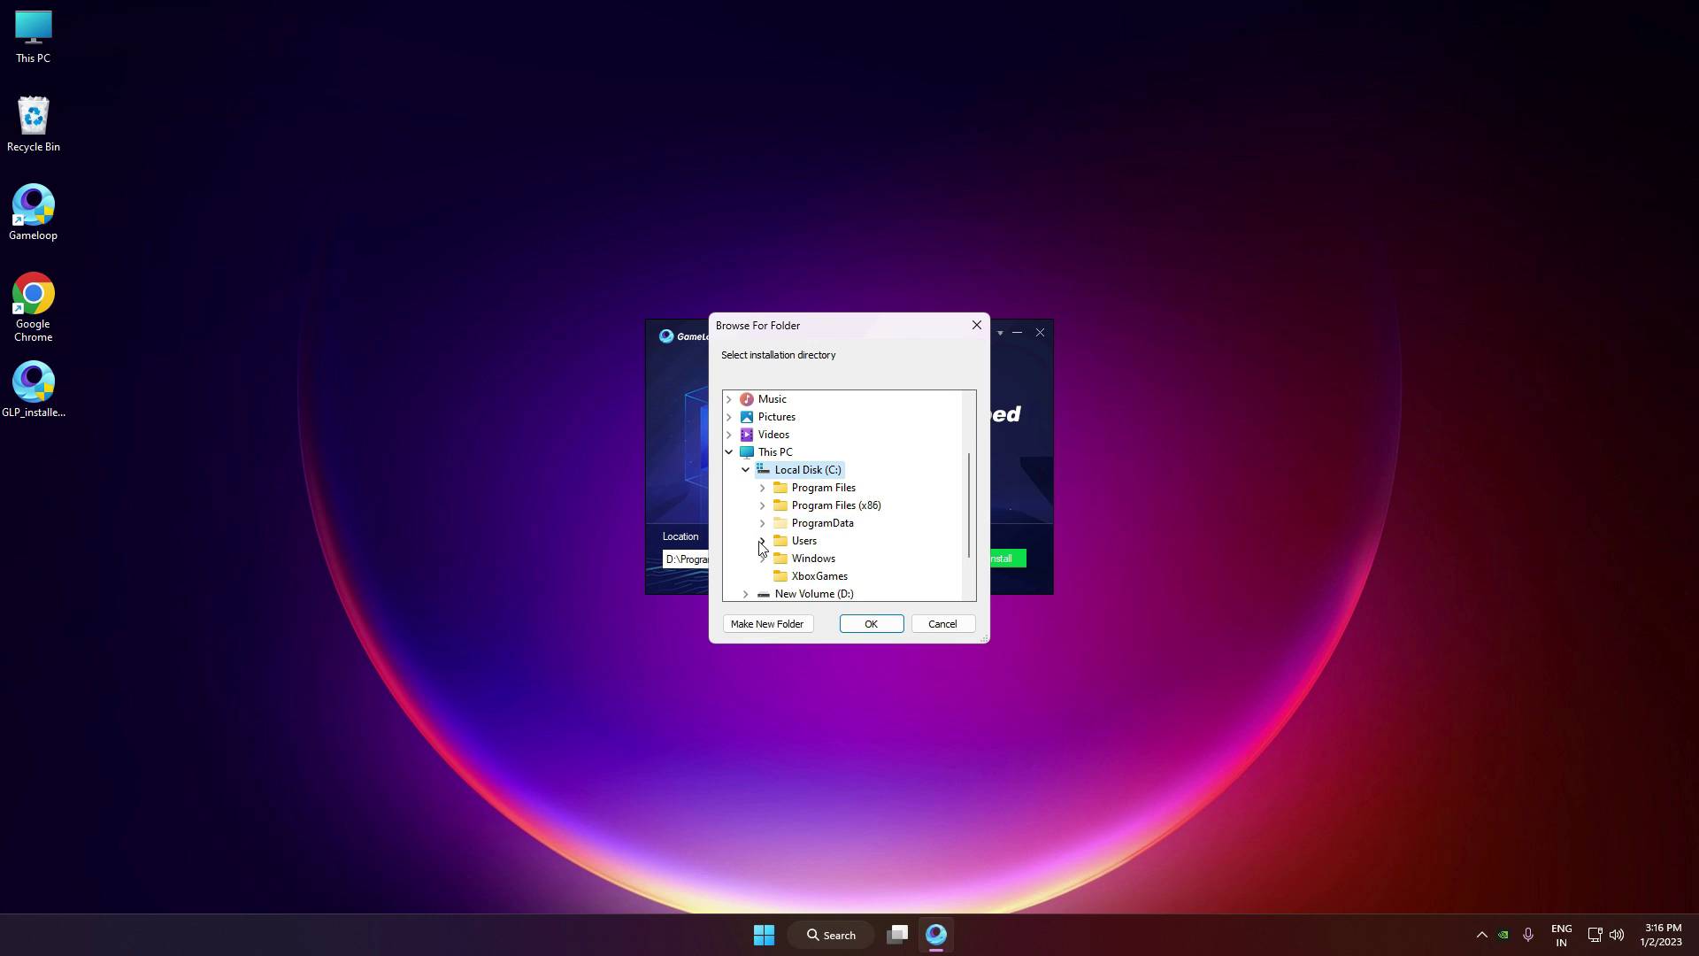
pyautogui.doubleClick(834, 524)
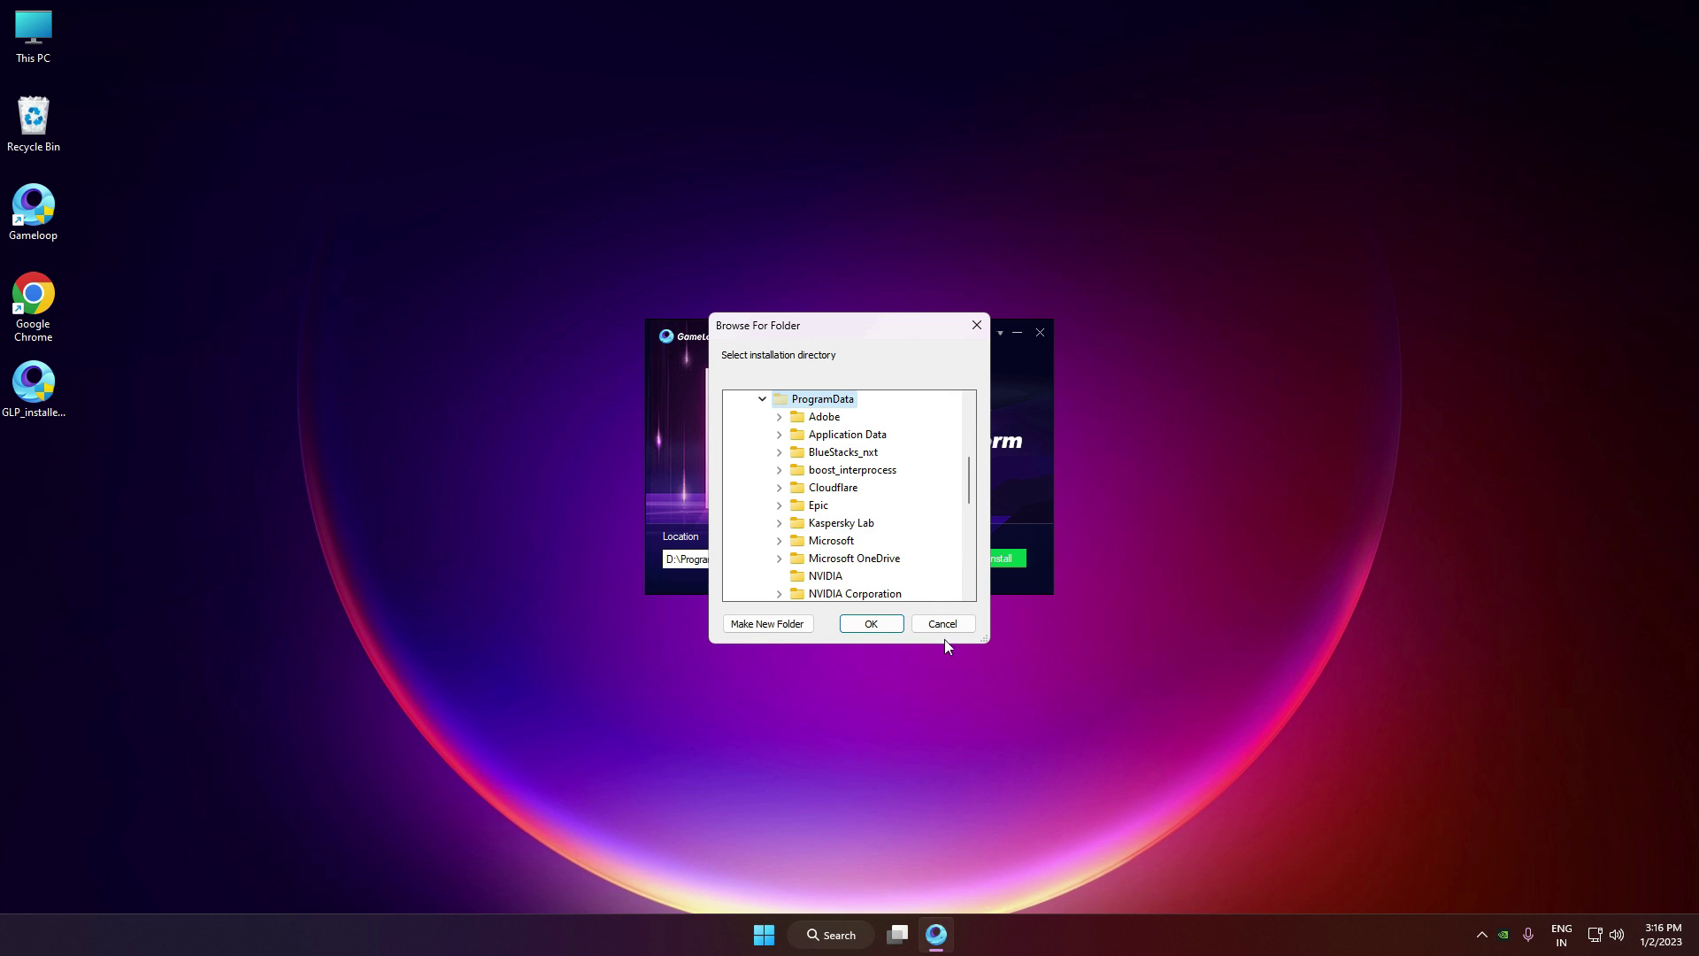
pyautogui.click(895, 624)
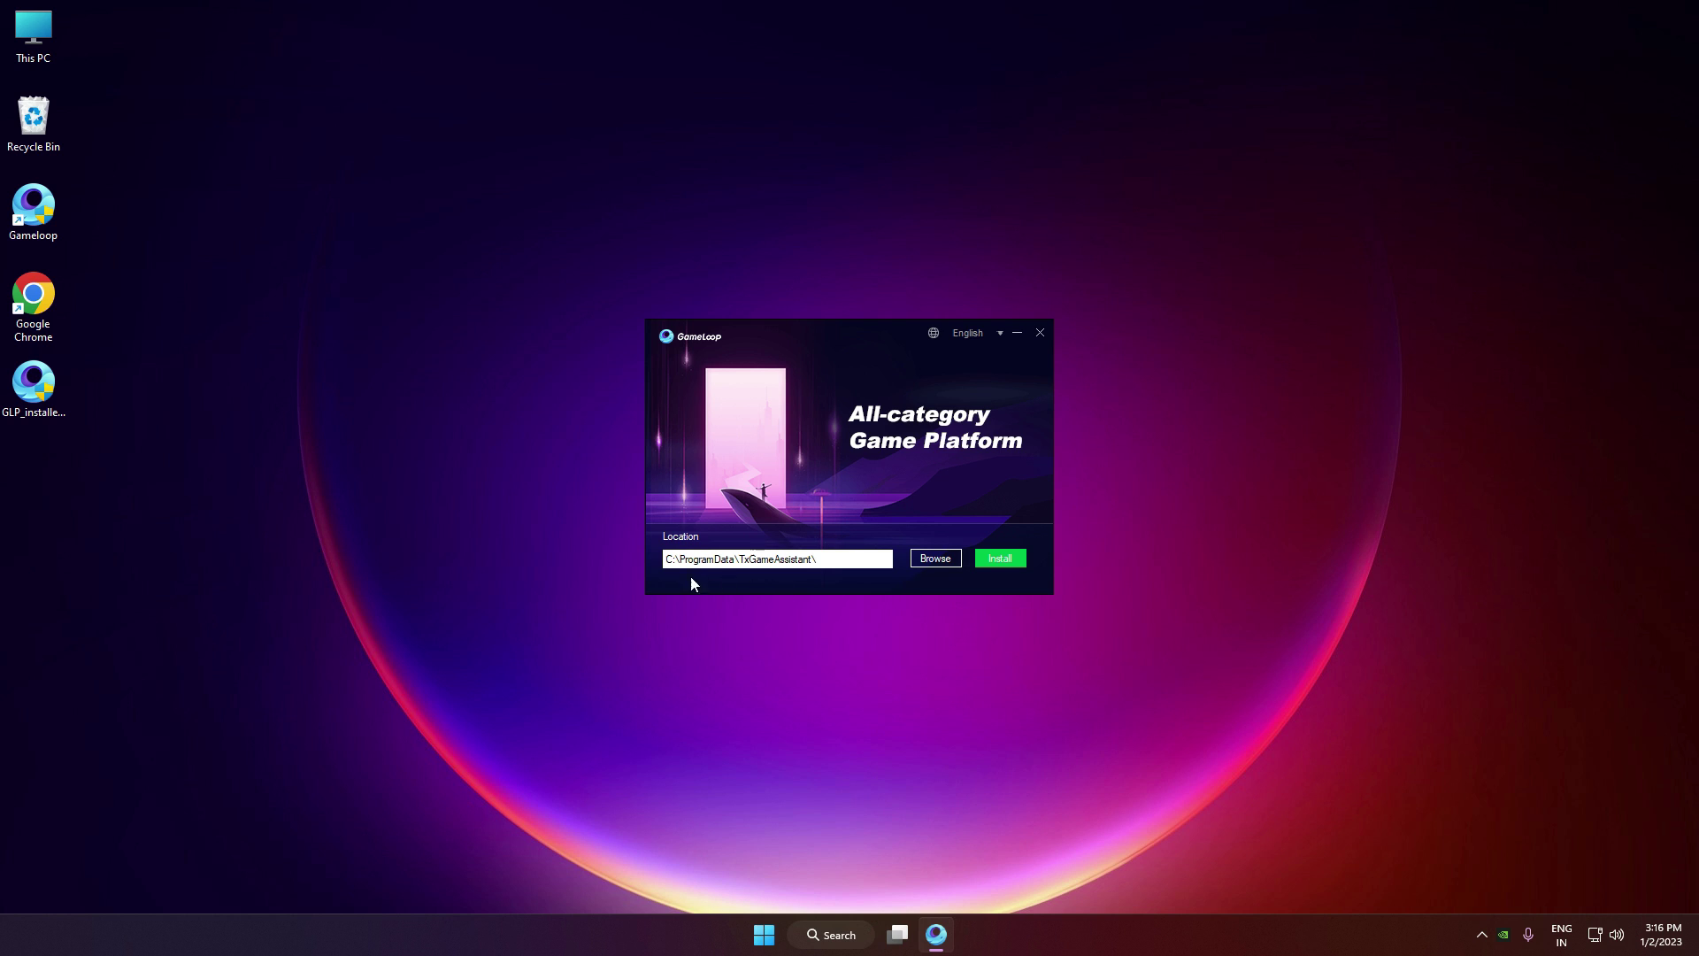
pyautogui.moveTo(838, 562); pyautogui.dragTo(655, 562)
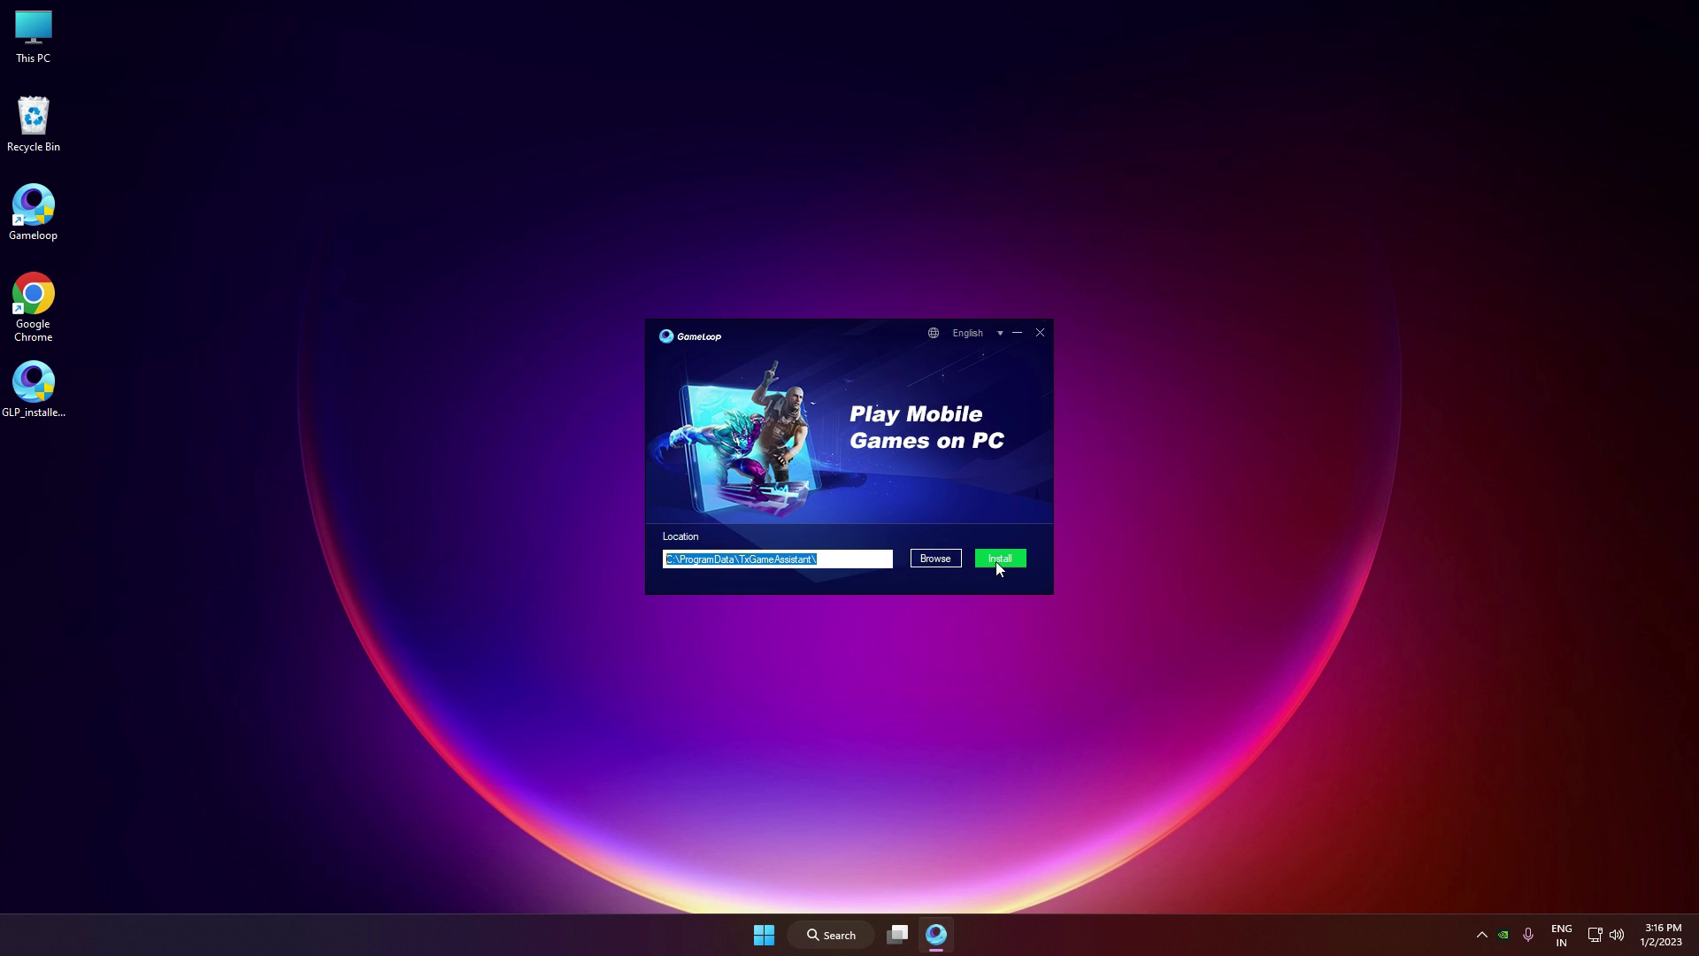
pyautogui.click(1009, 561)
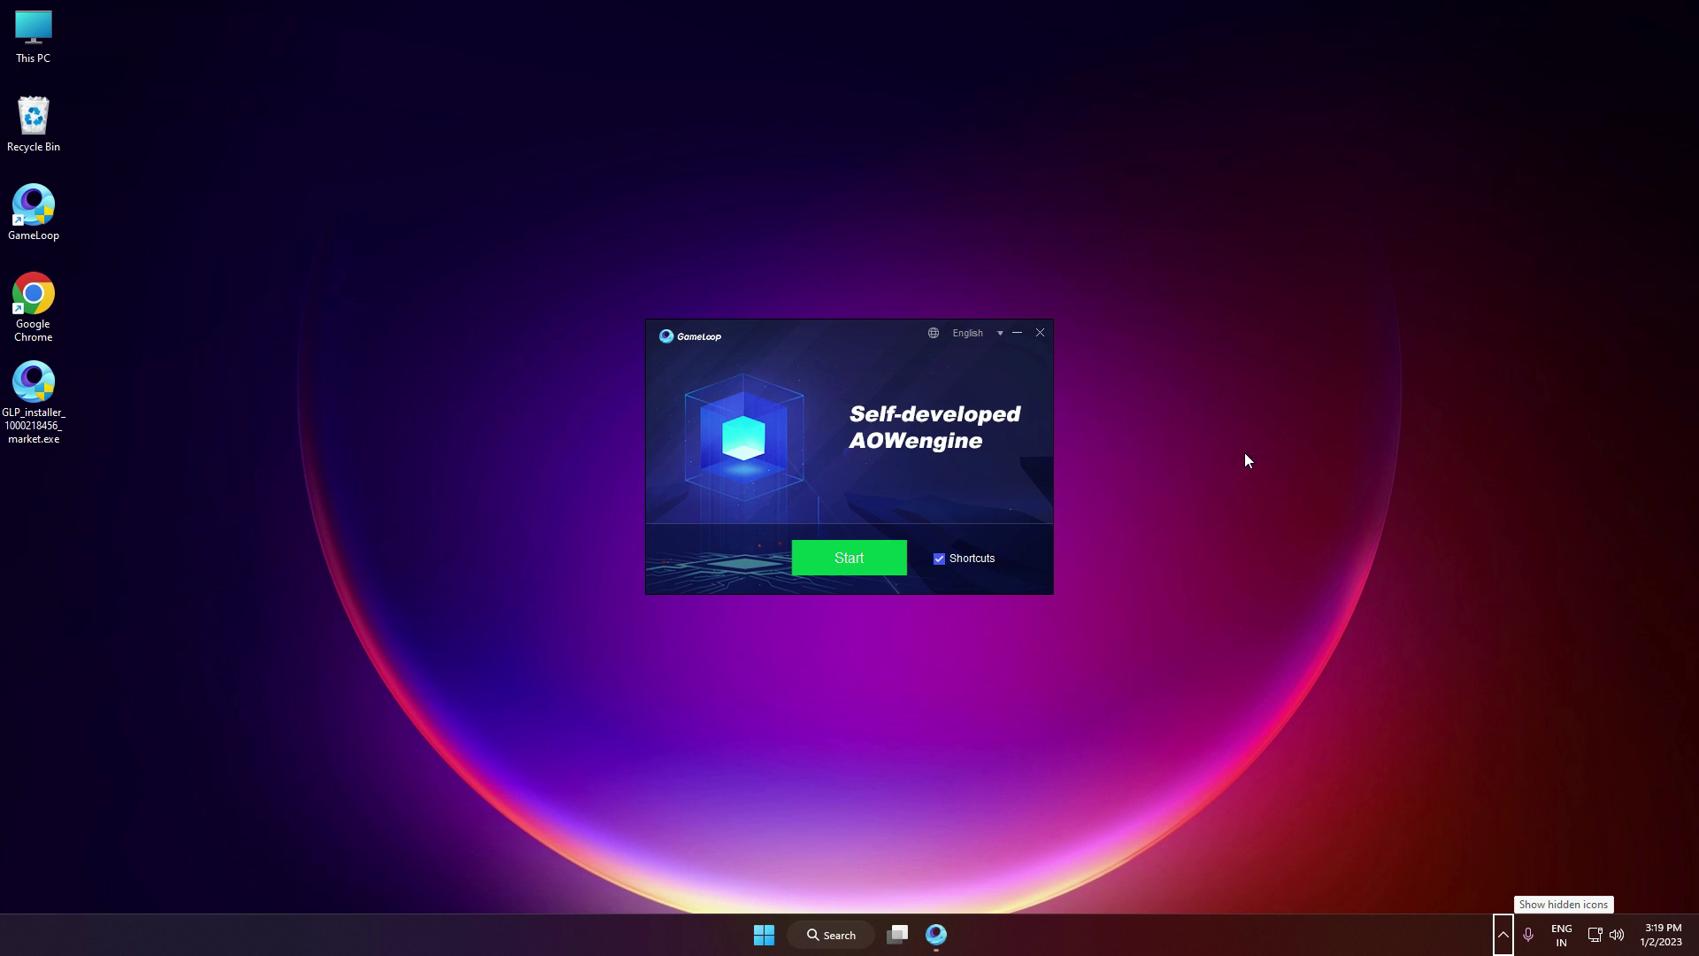
# Step: Start GameLoop and install PUBG MOBILE from the Best Popularity List, checking the download tasks
pyautogui.click(833, 567)
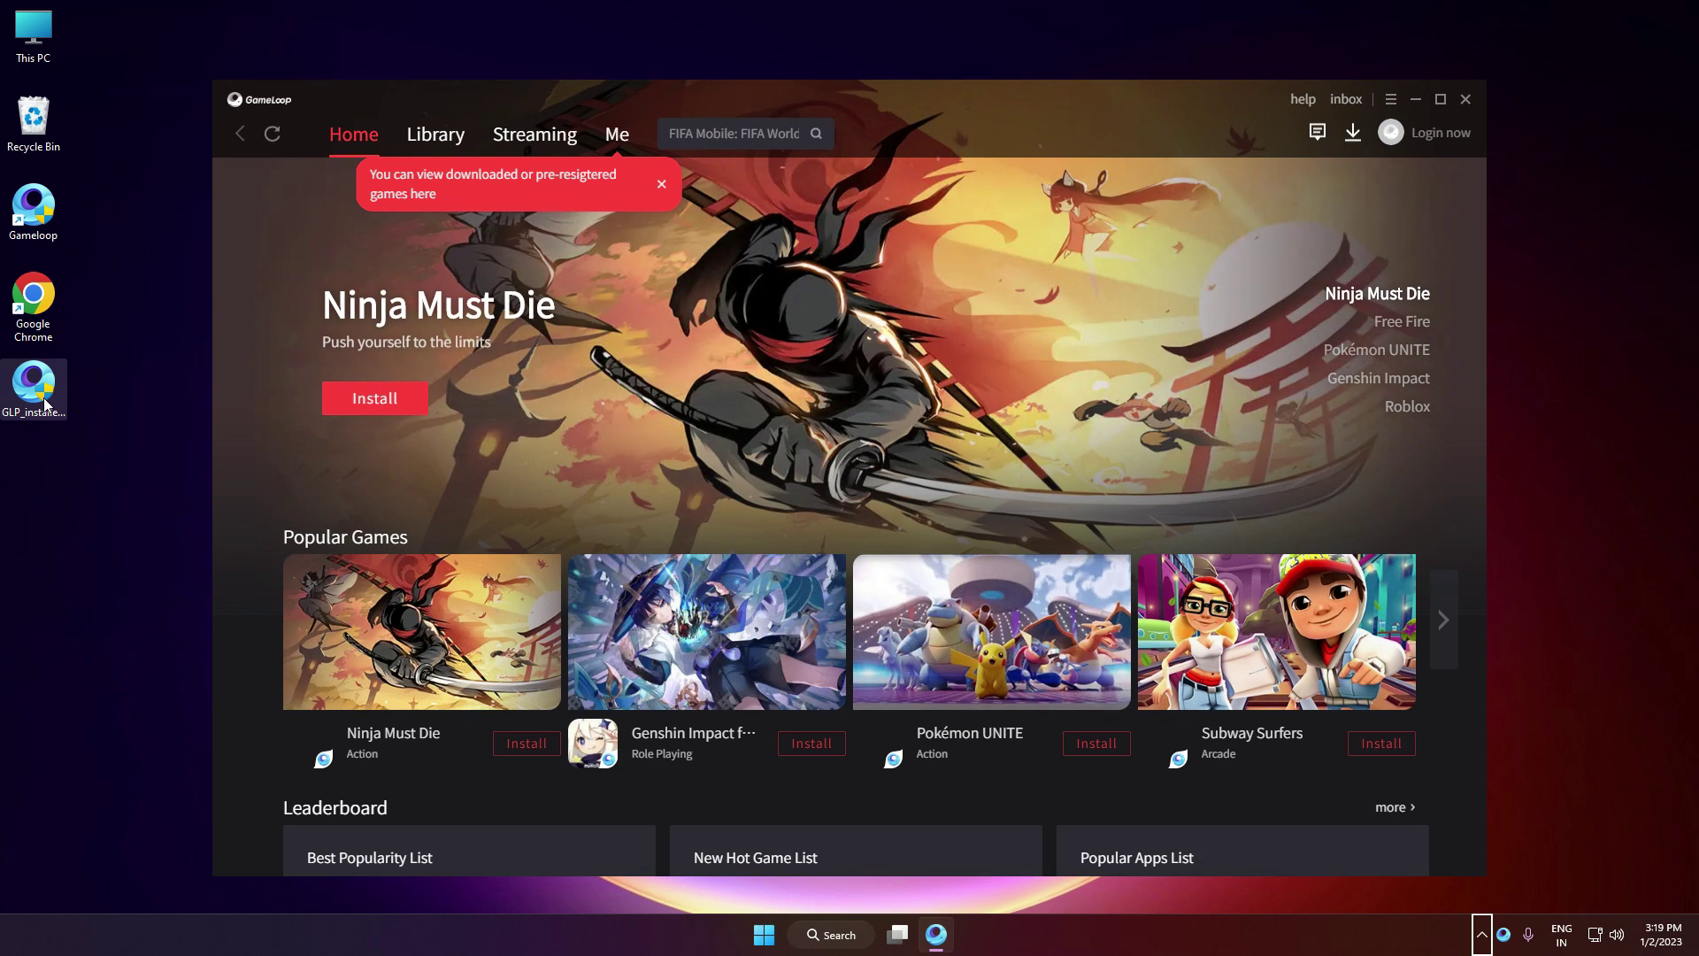
pyautogui.scroll(-5, 769, 549)
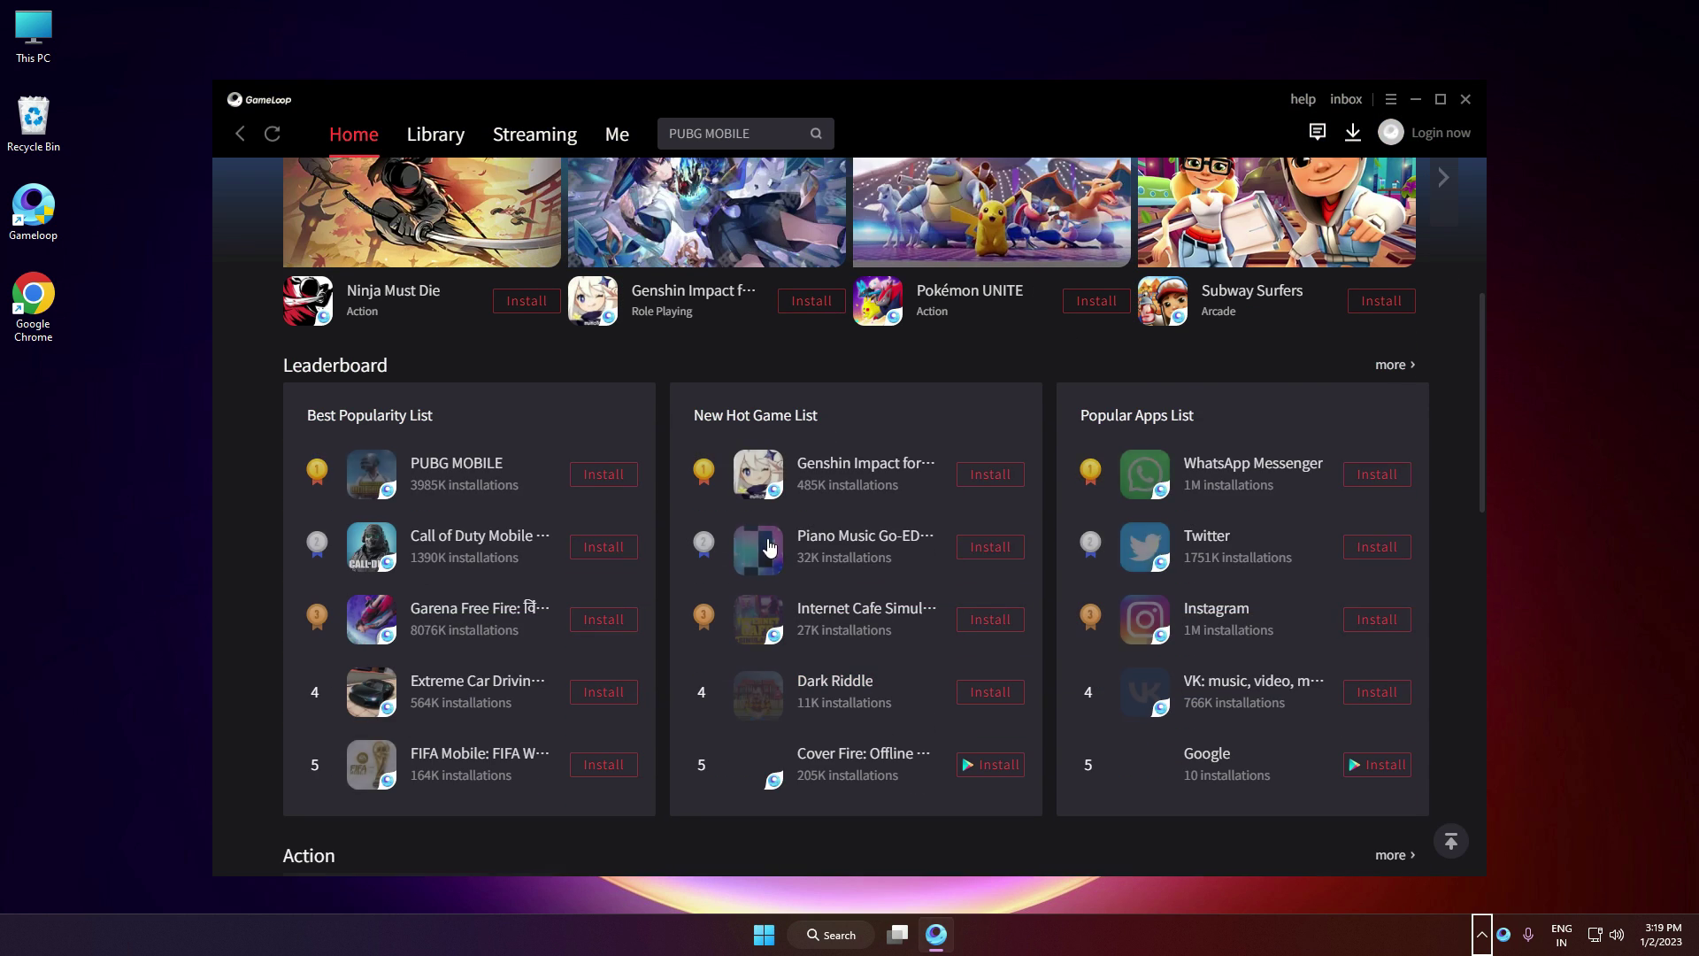
pyautogui.click(622, 474)
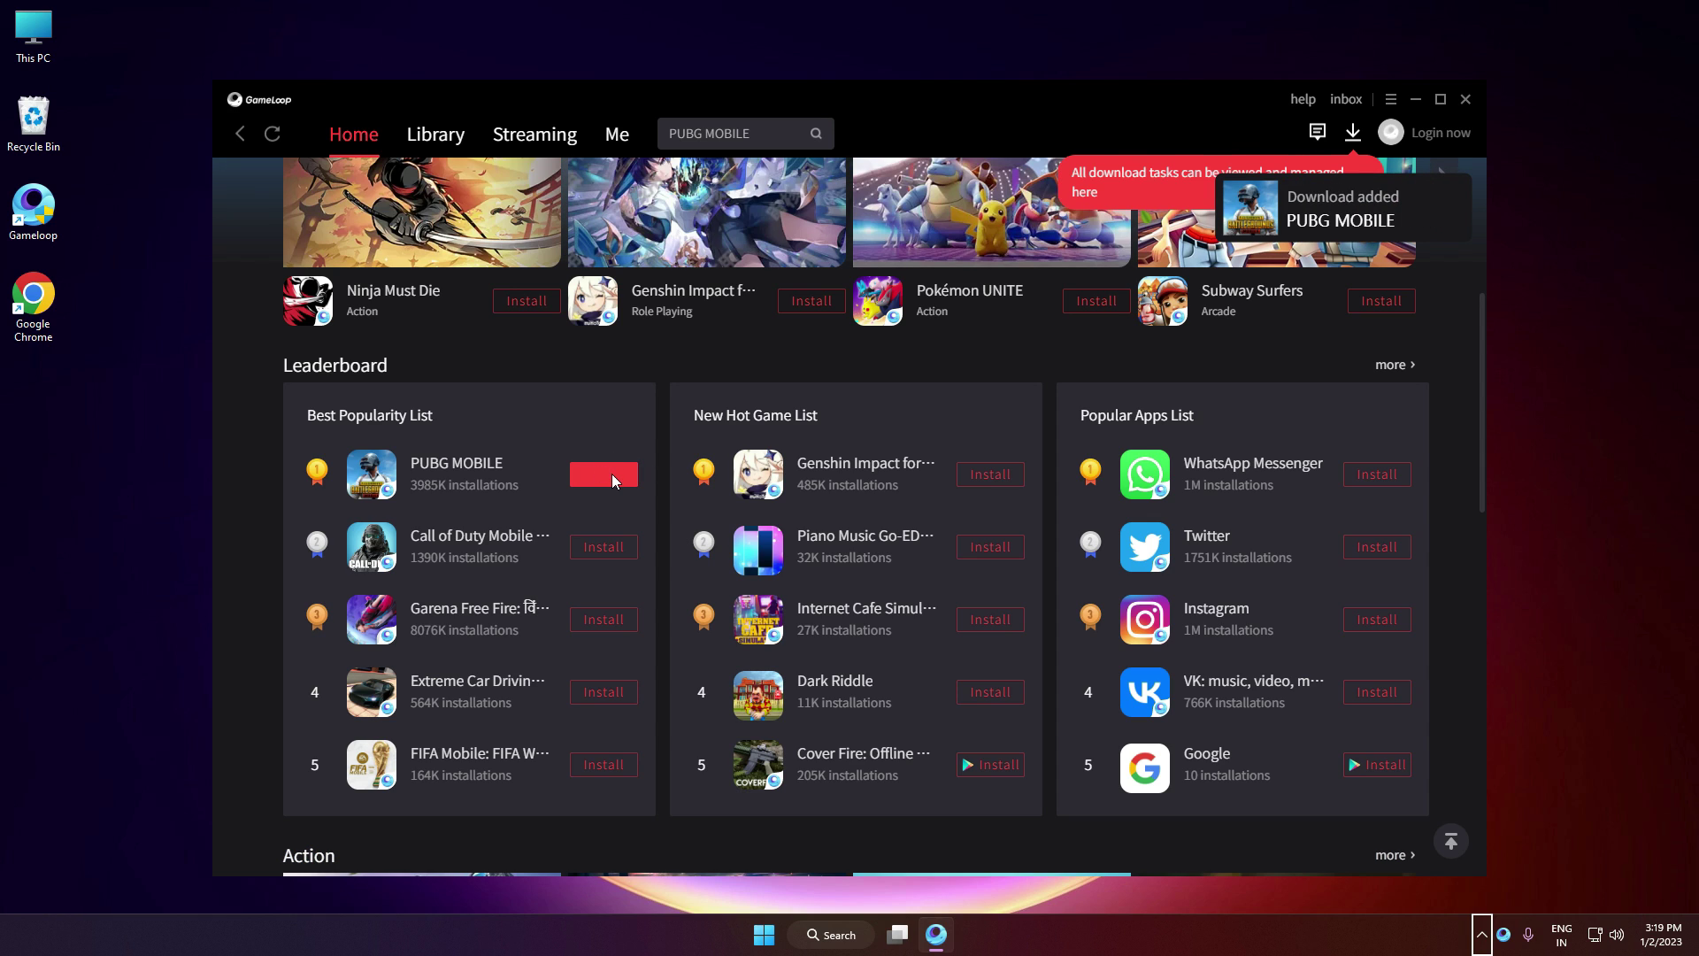
pyautogui.click(1353, 132)
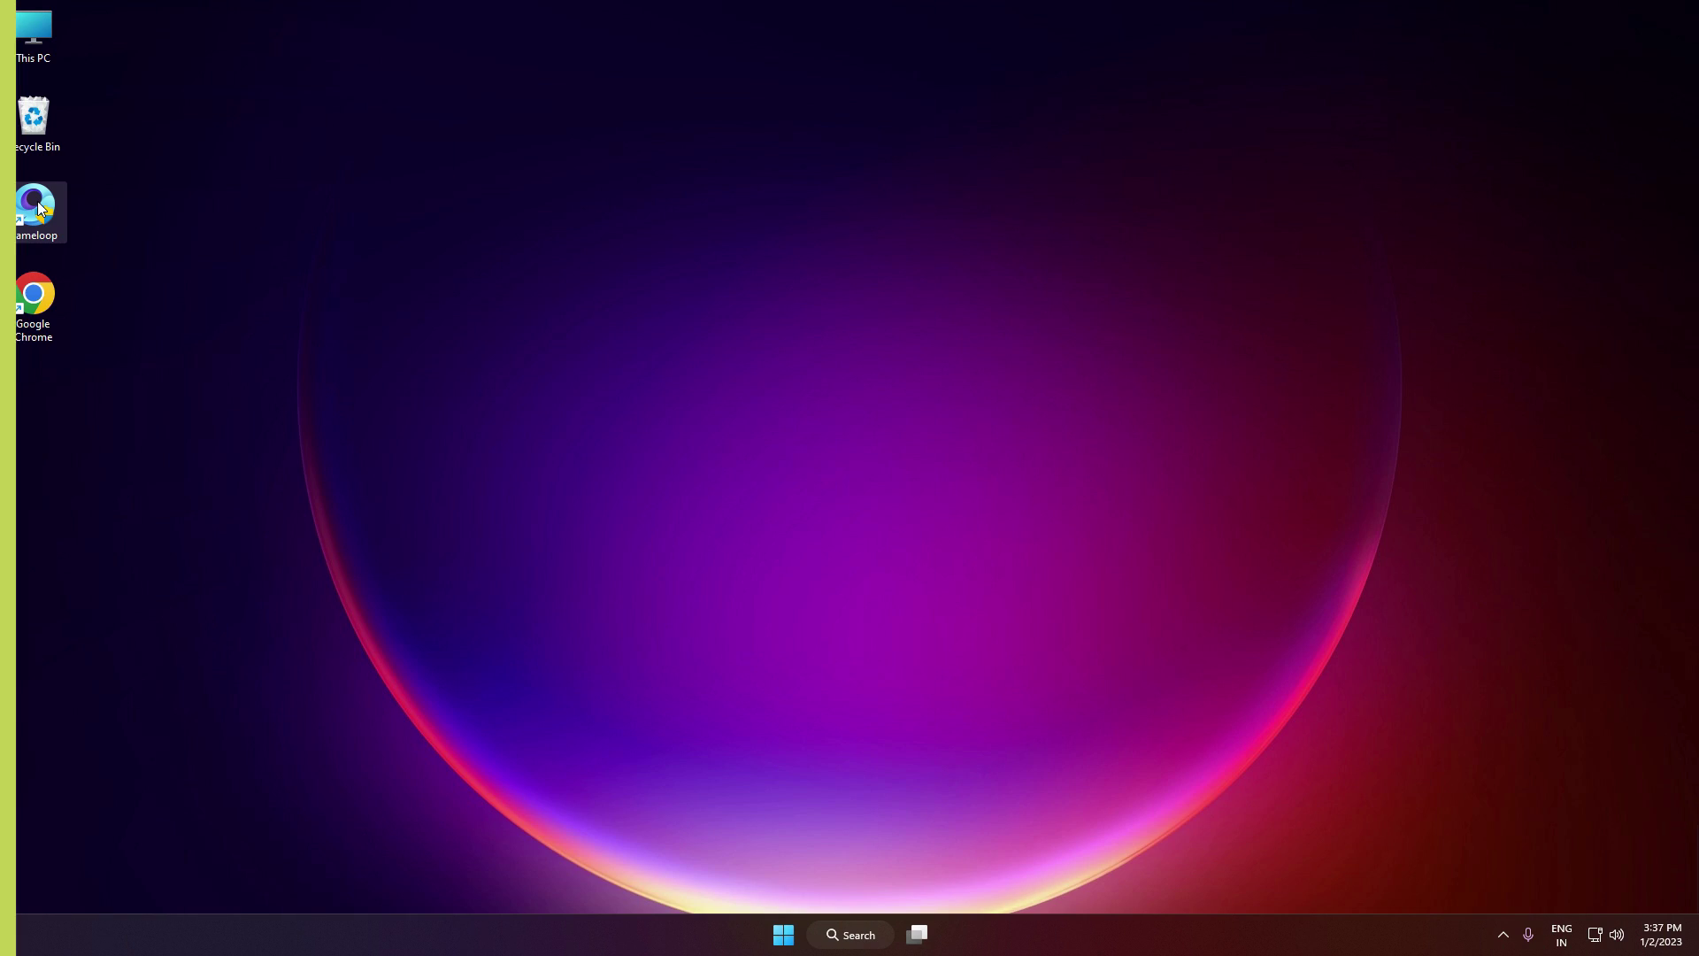
# Step: Set the Gameloop desktop shortcut to run in compatibility mode for Windows 7 and apply the change
pyautogui.rightClick(37, 203)
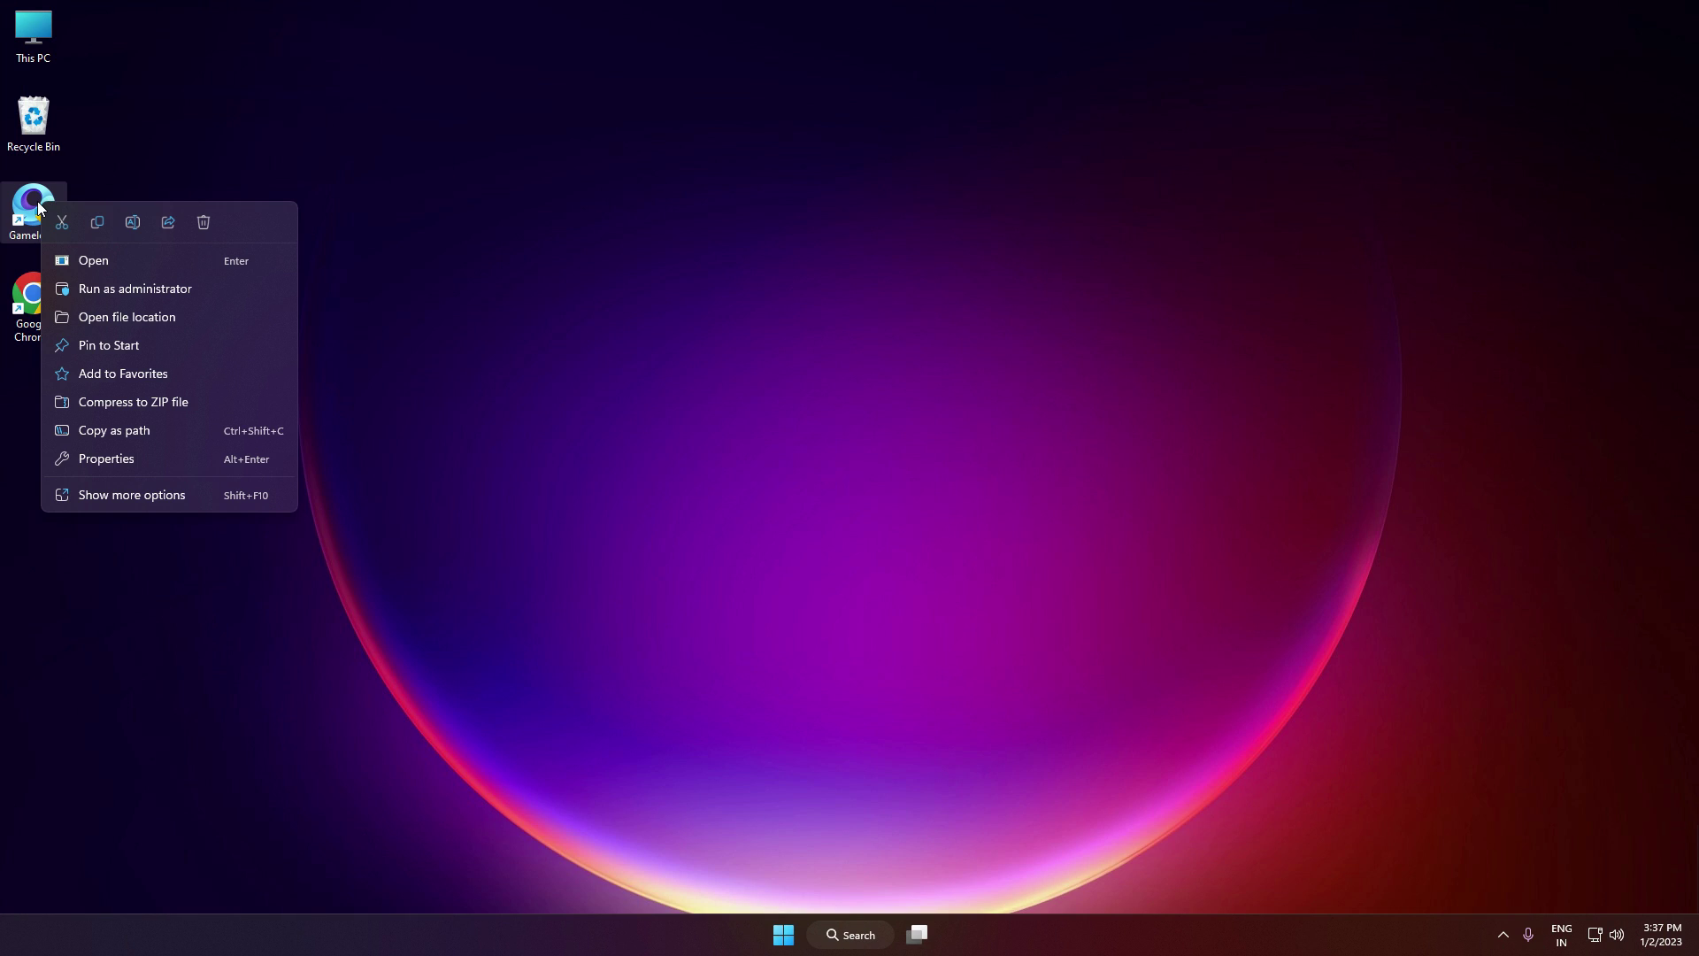
pyautogui.click(85, 492)
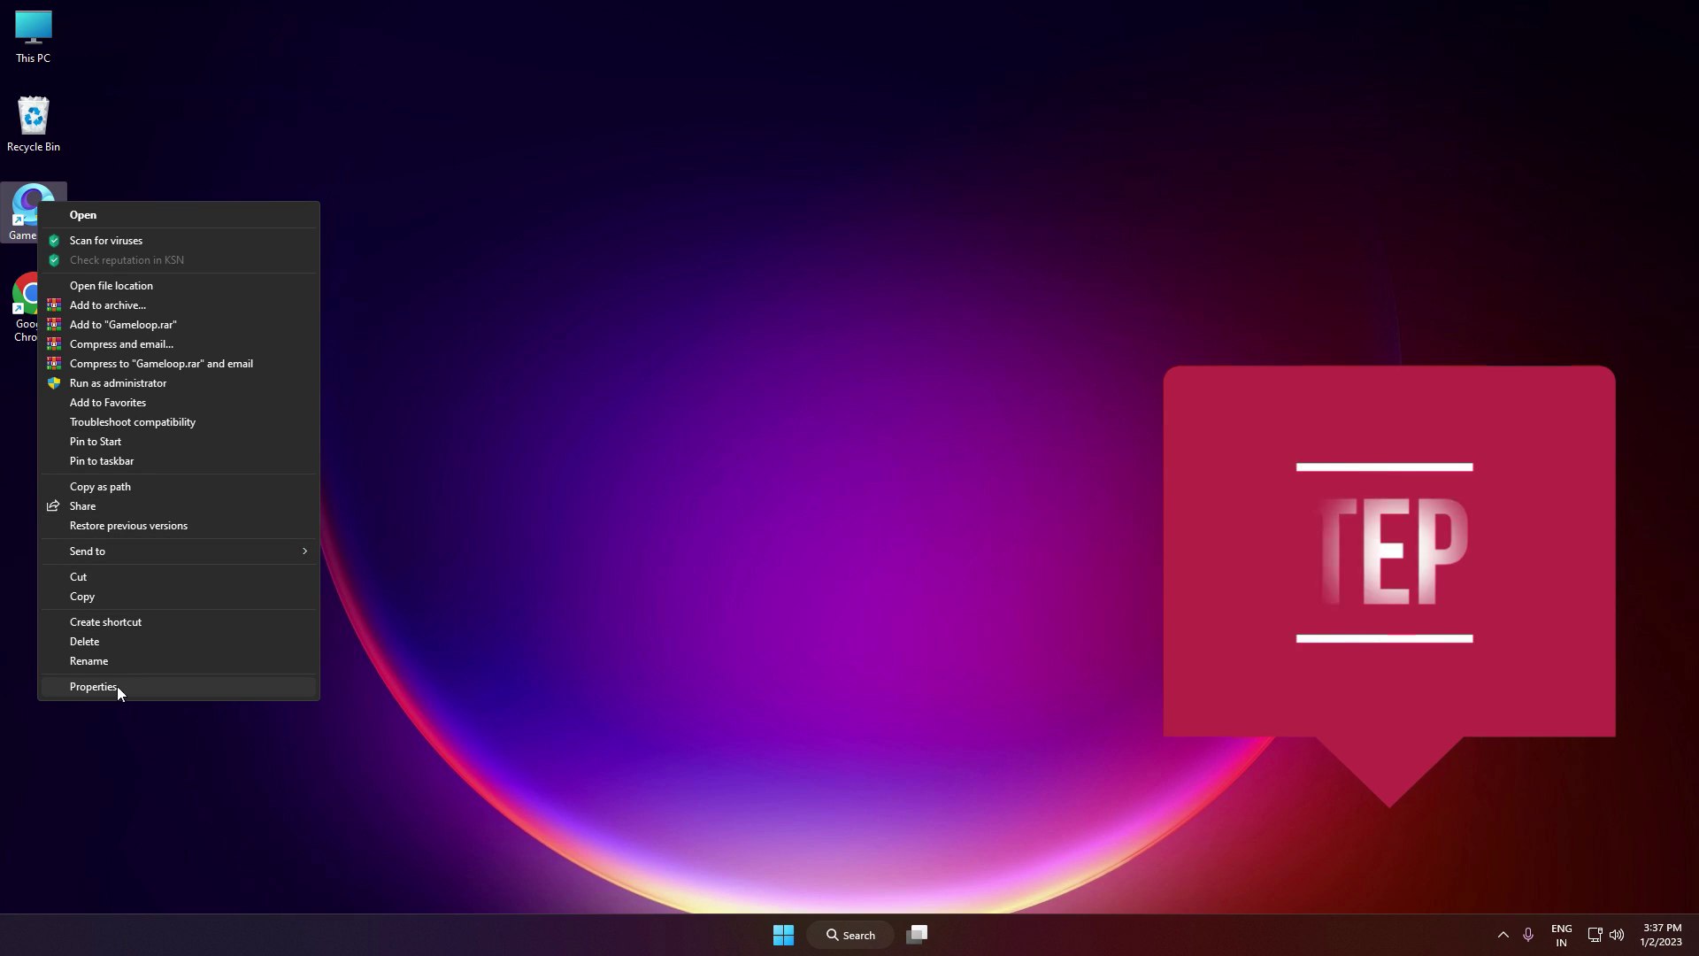
pyautogui.click(117, 687)
pyautogui.click(299, 261)
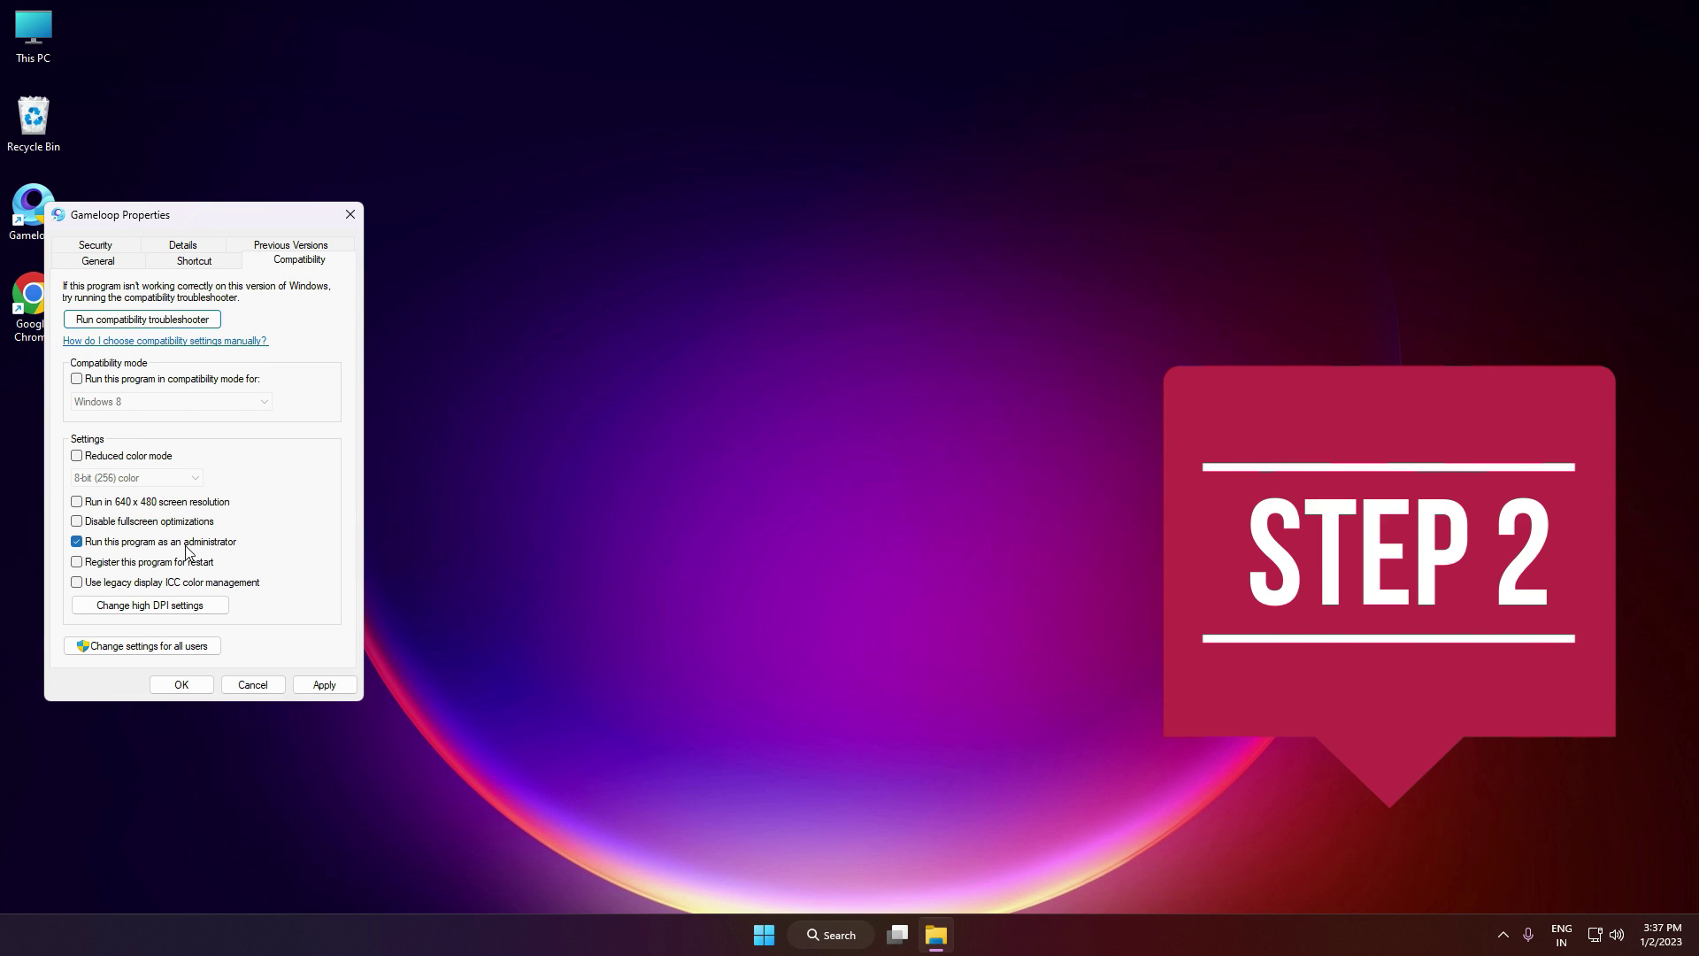
pyautogui.click(86, 383)
pyautogui.click(115, 401)
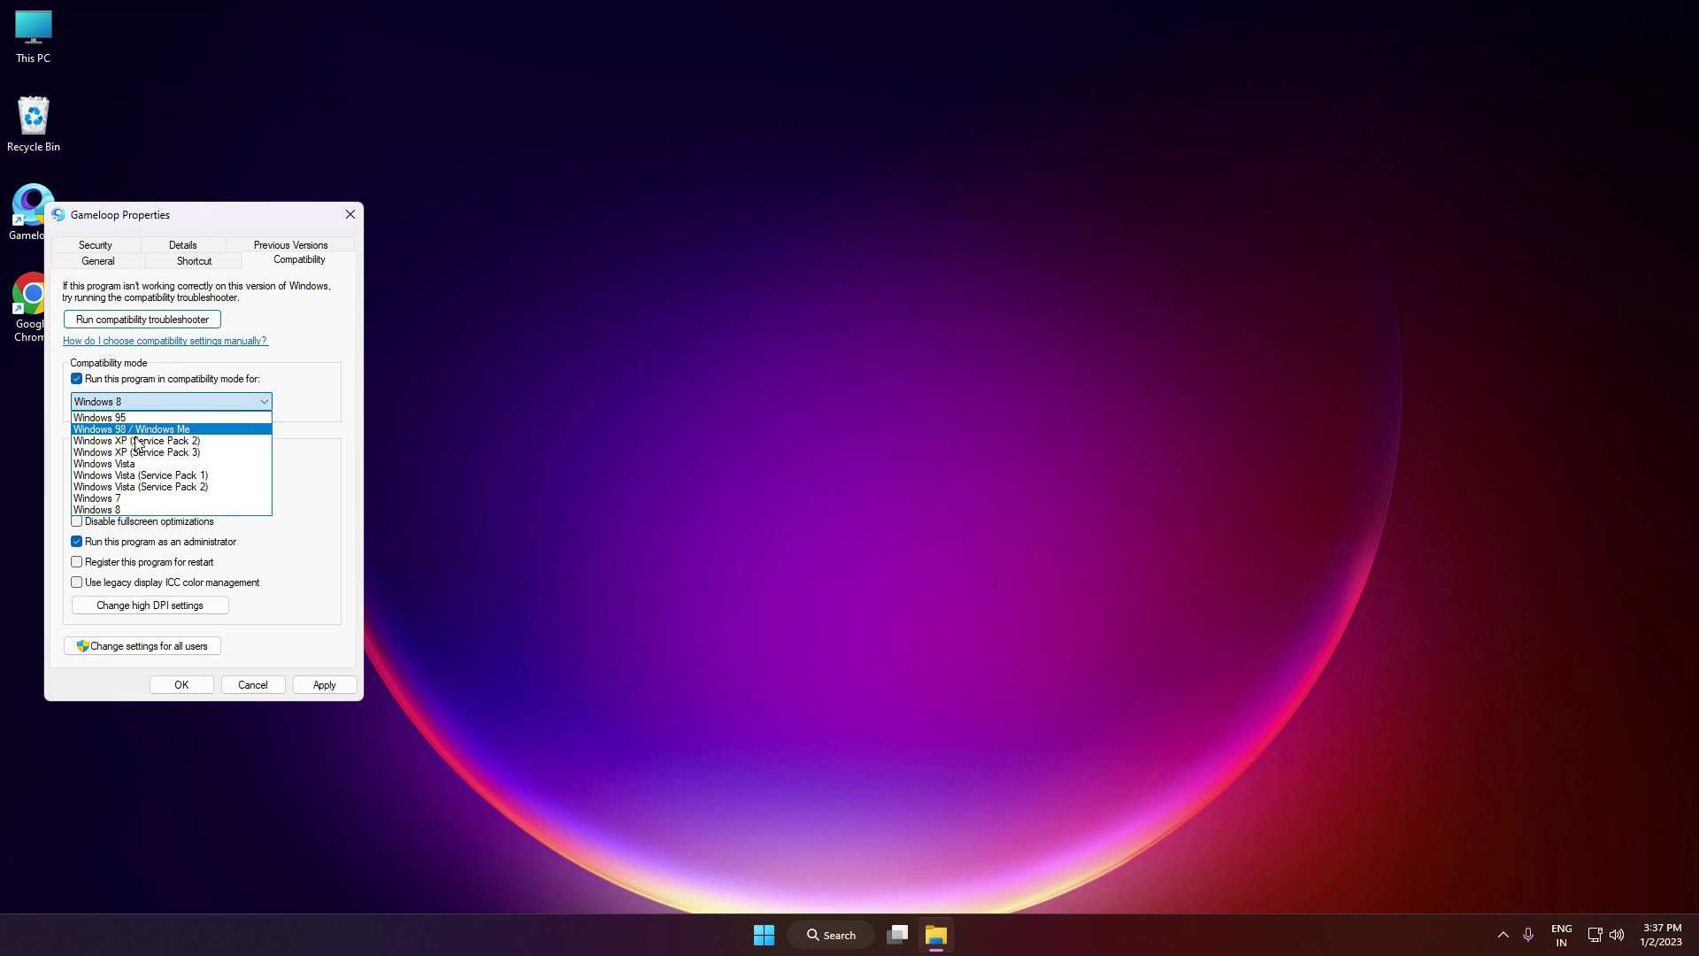
pyautogui.click(138, 498)
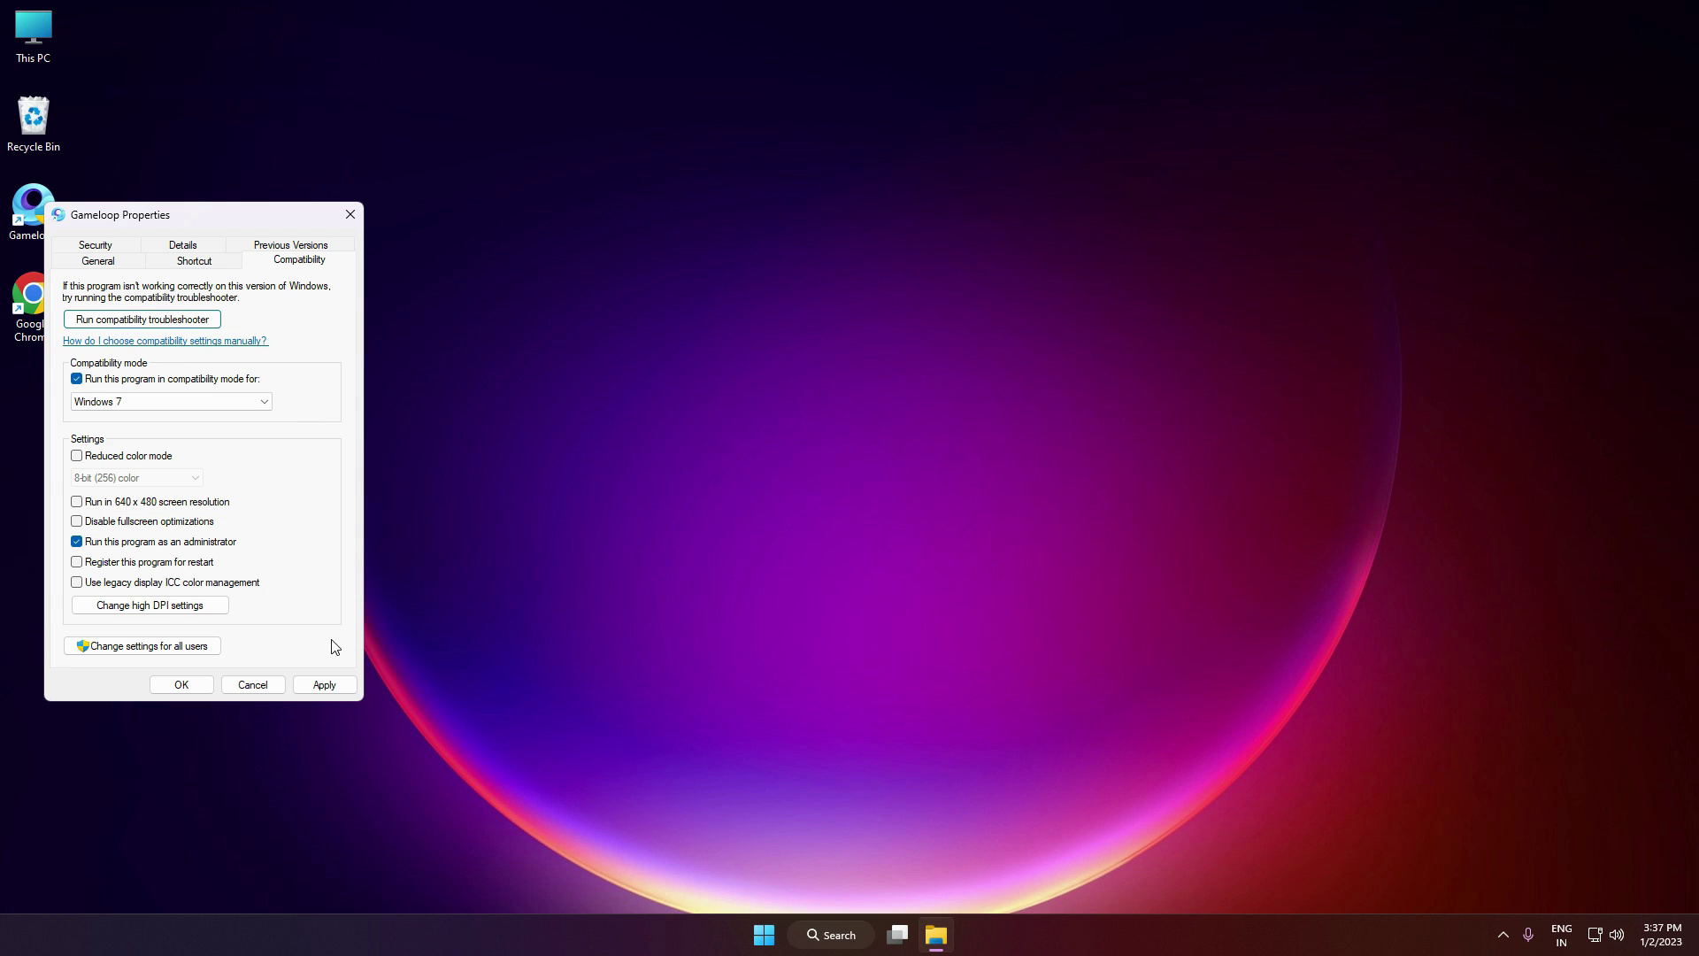
pyautogui.click(334, 685)
pyautogui.click(197, 684)
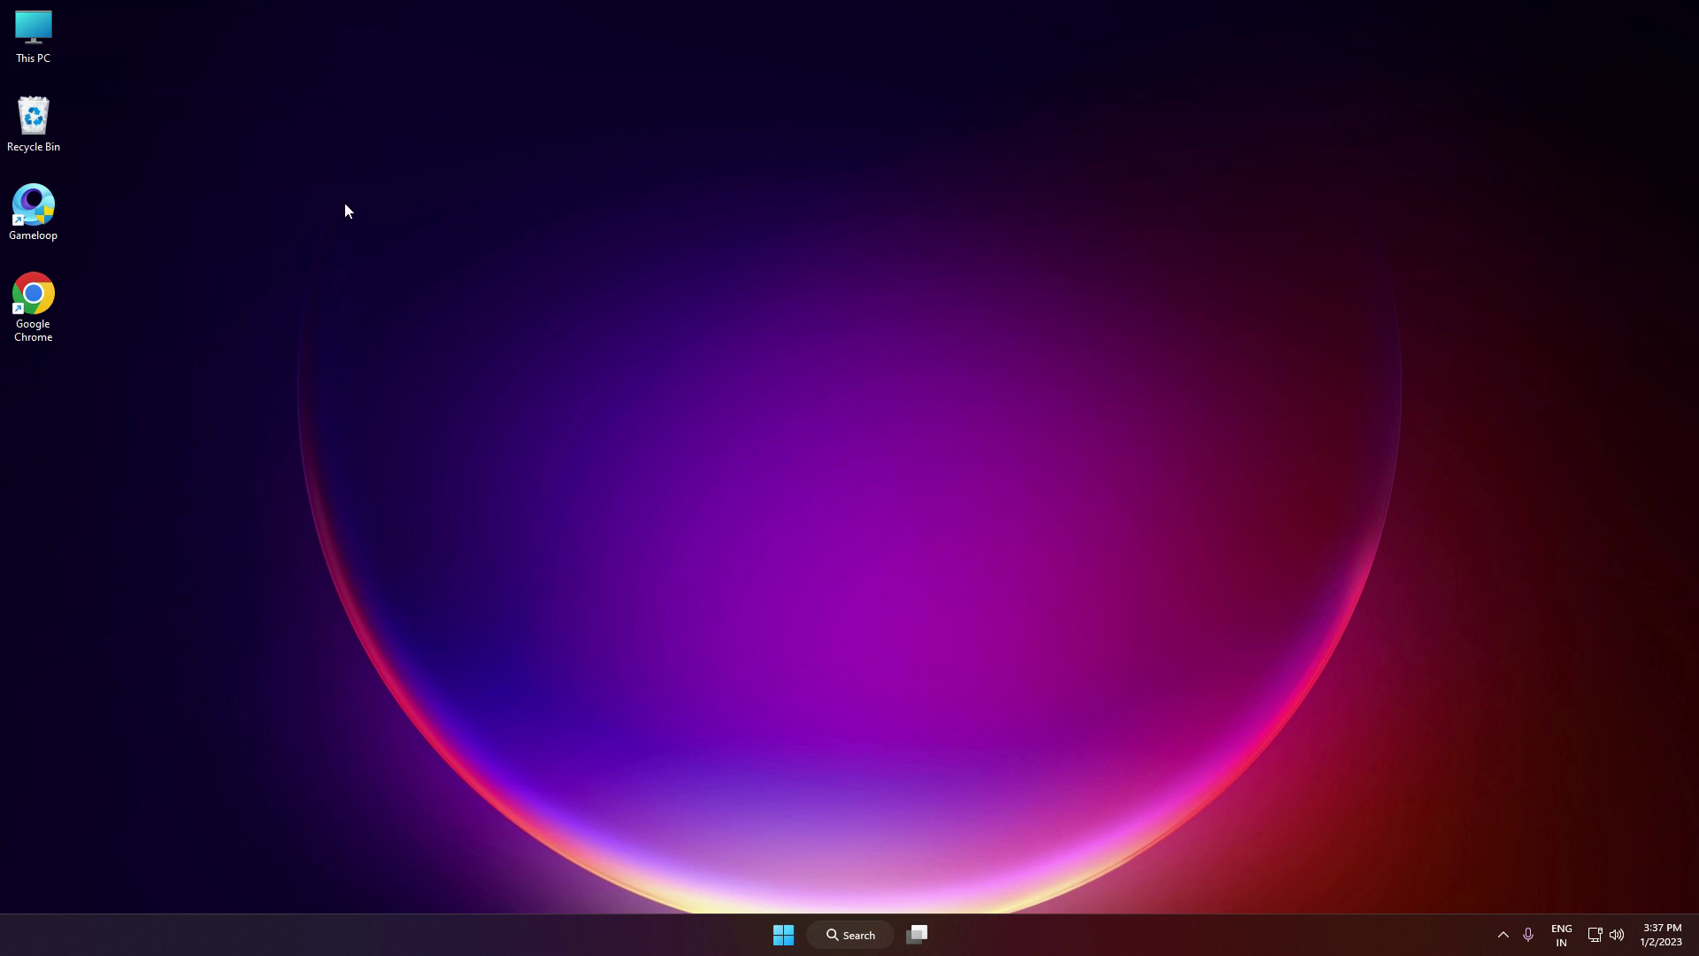
# Step: Launch GameLoop from the desktop with administrator permission and open its settings
pyautogui.doubleClick(39, 191)
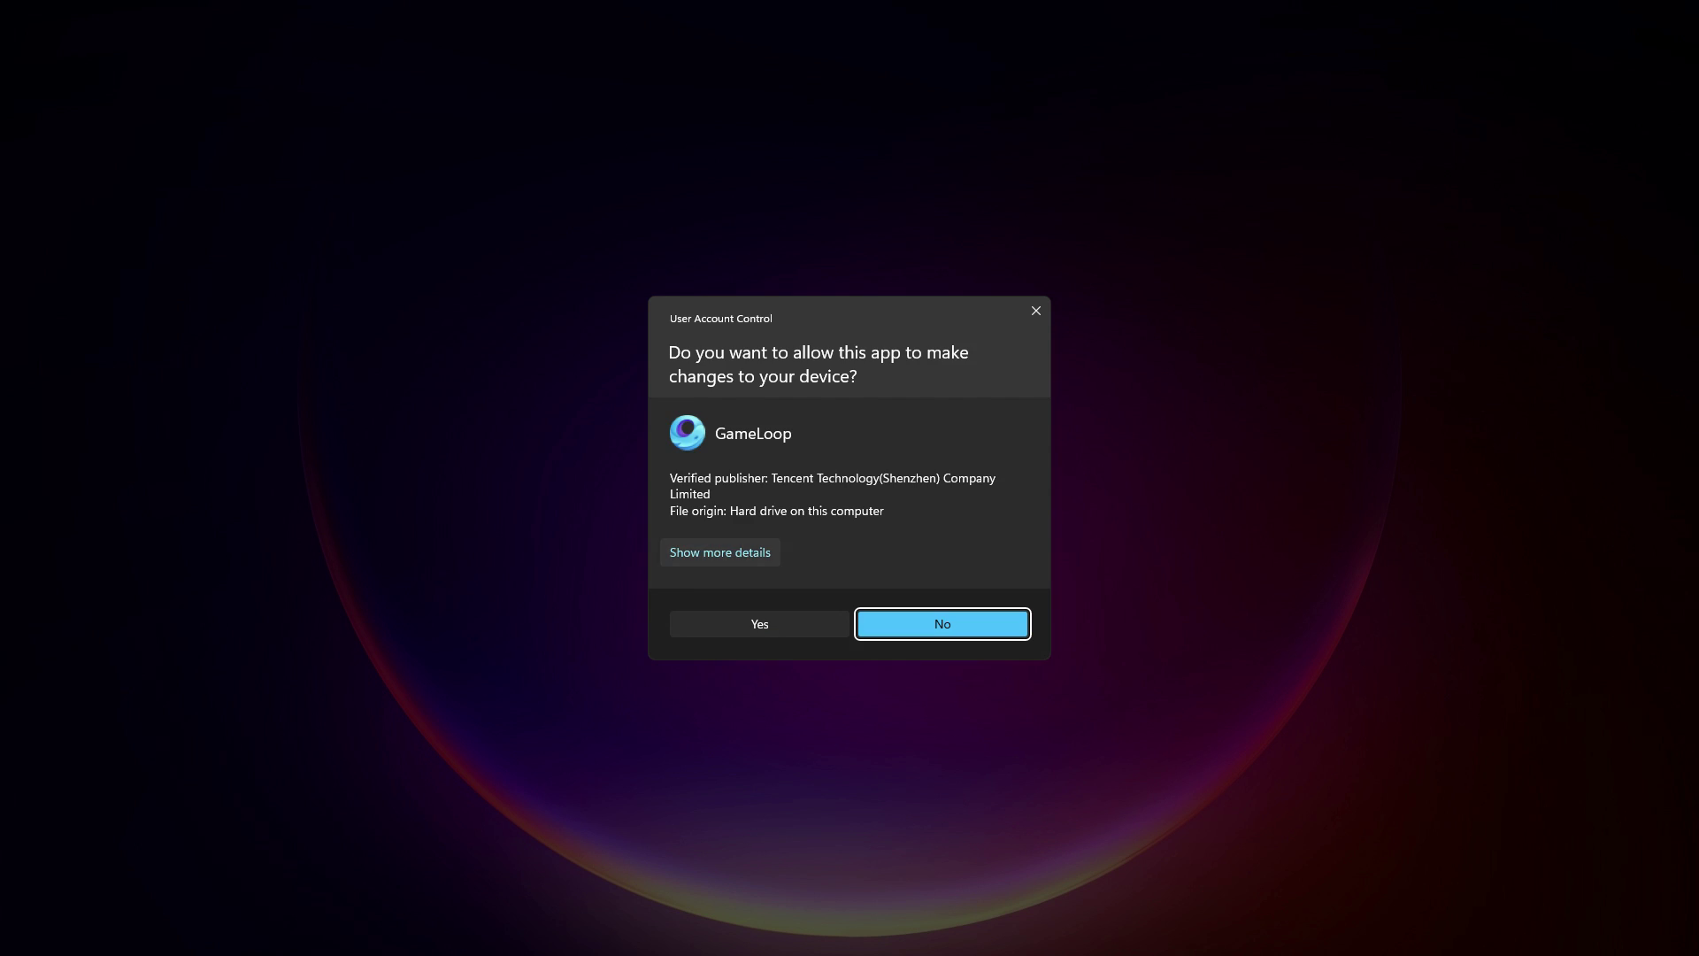
pyautogui.click(740, 619)
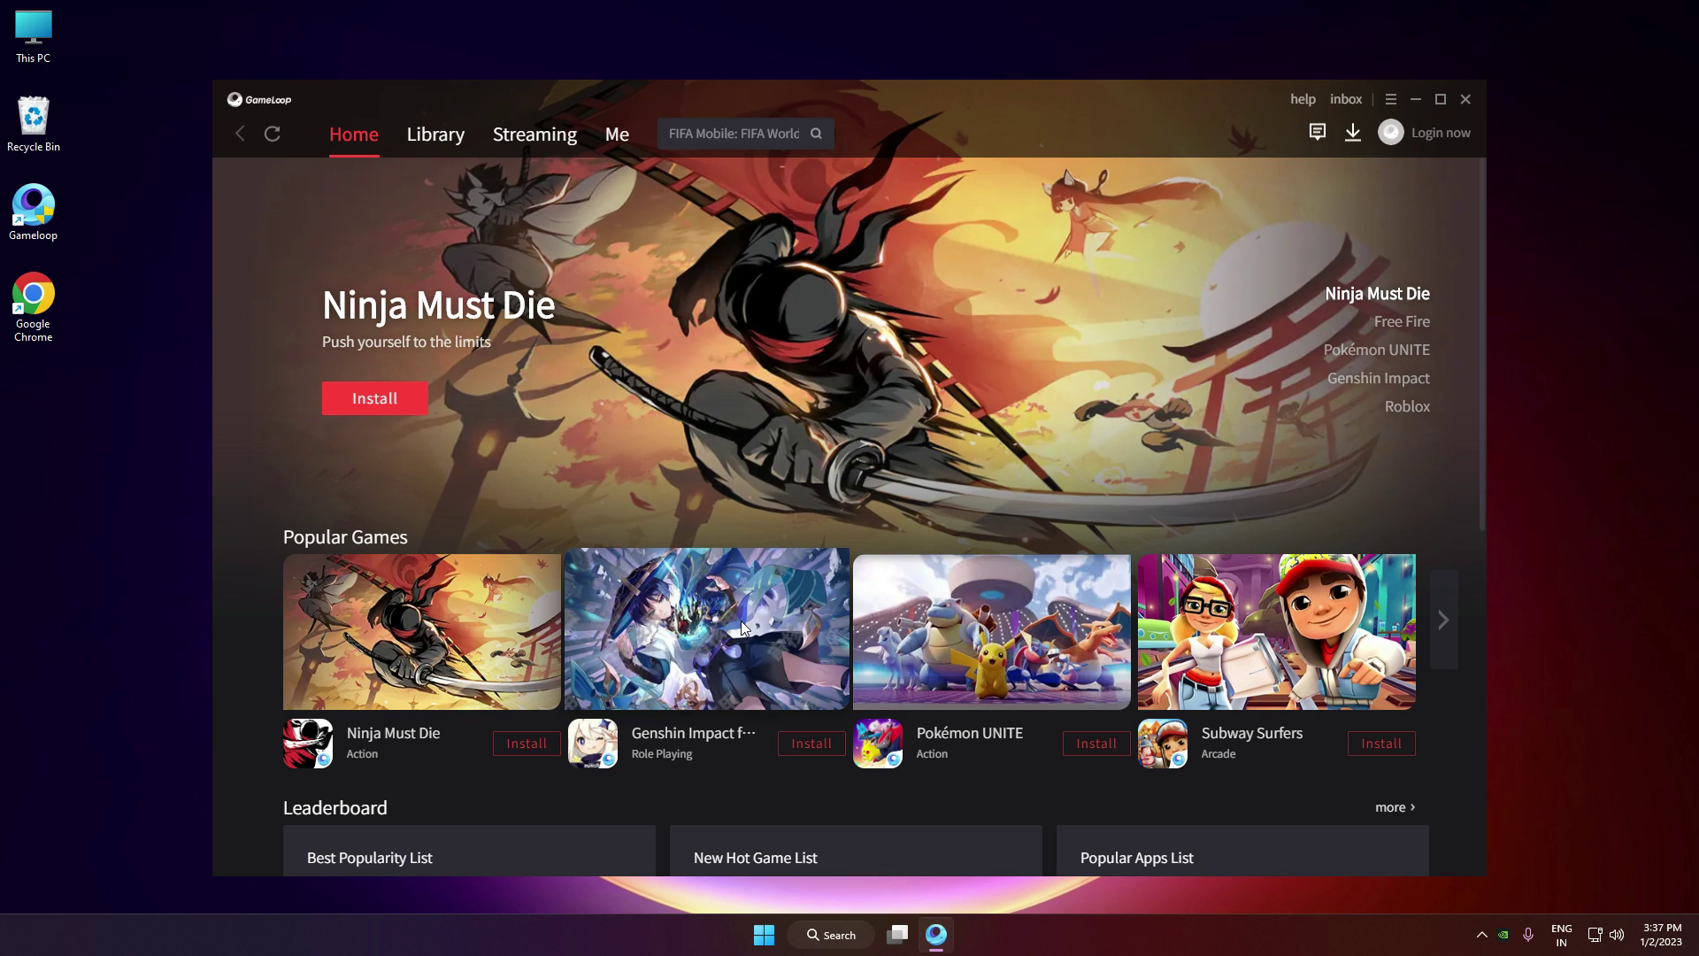
pyautogui.click(1390, 99)
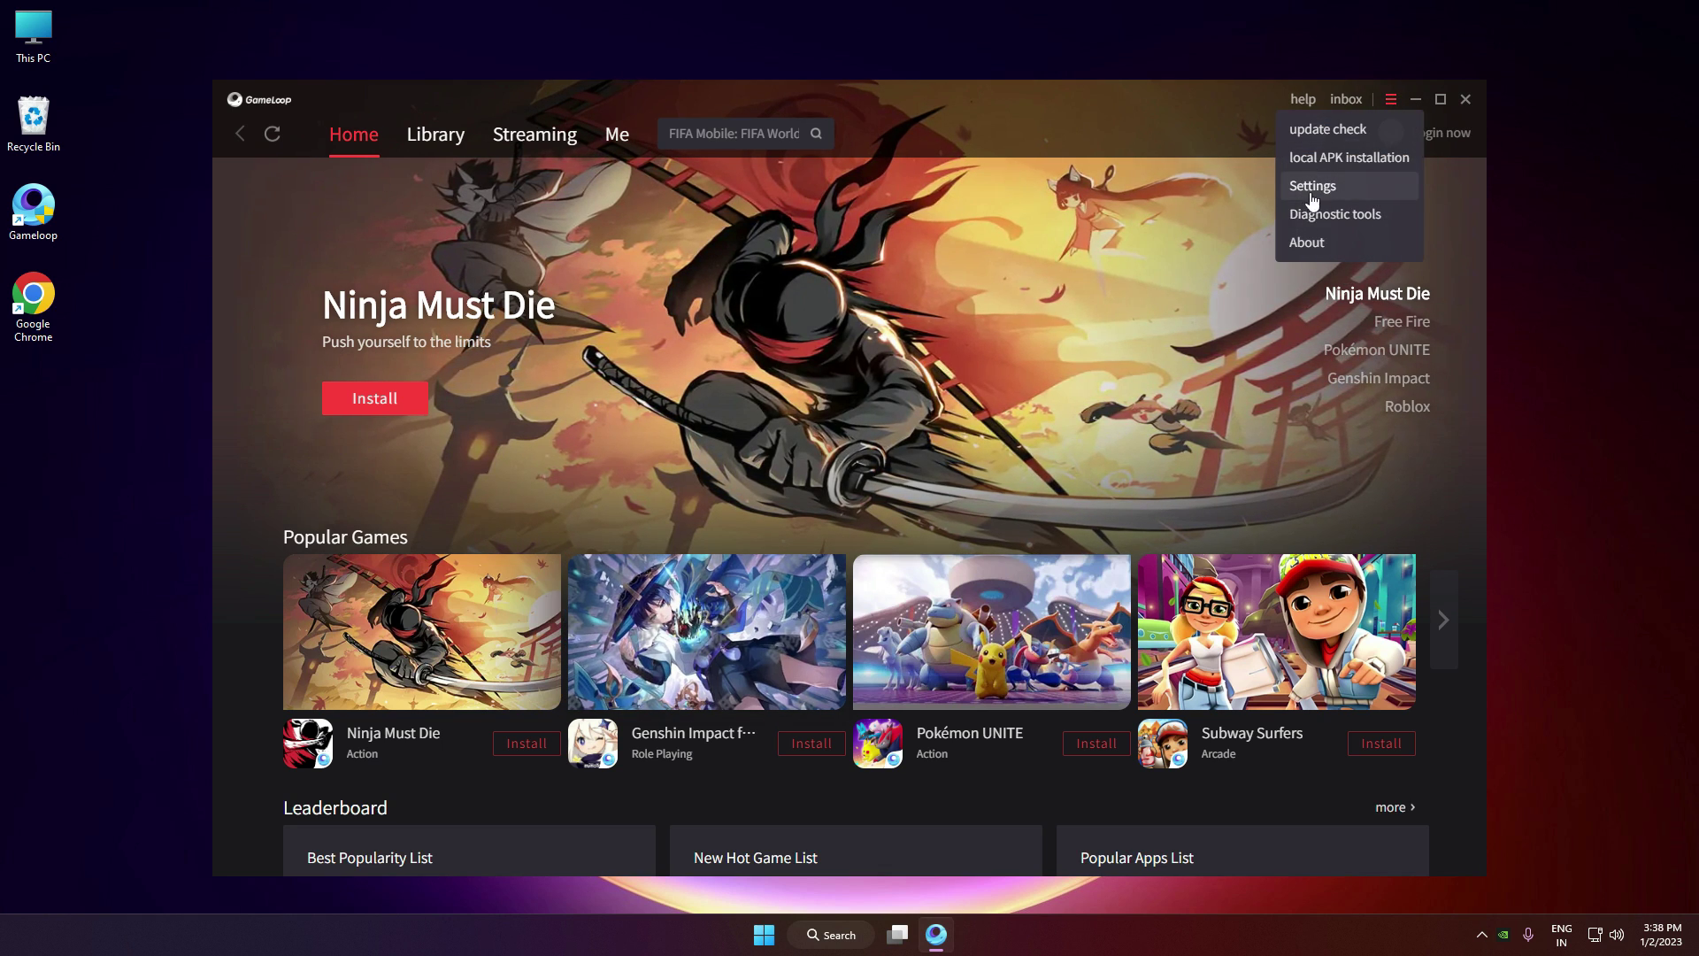
pyautogui.click(1319, 182)
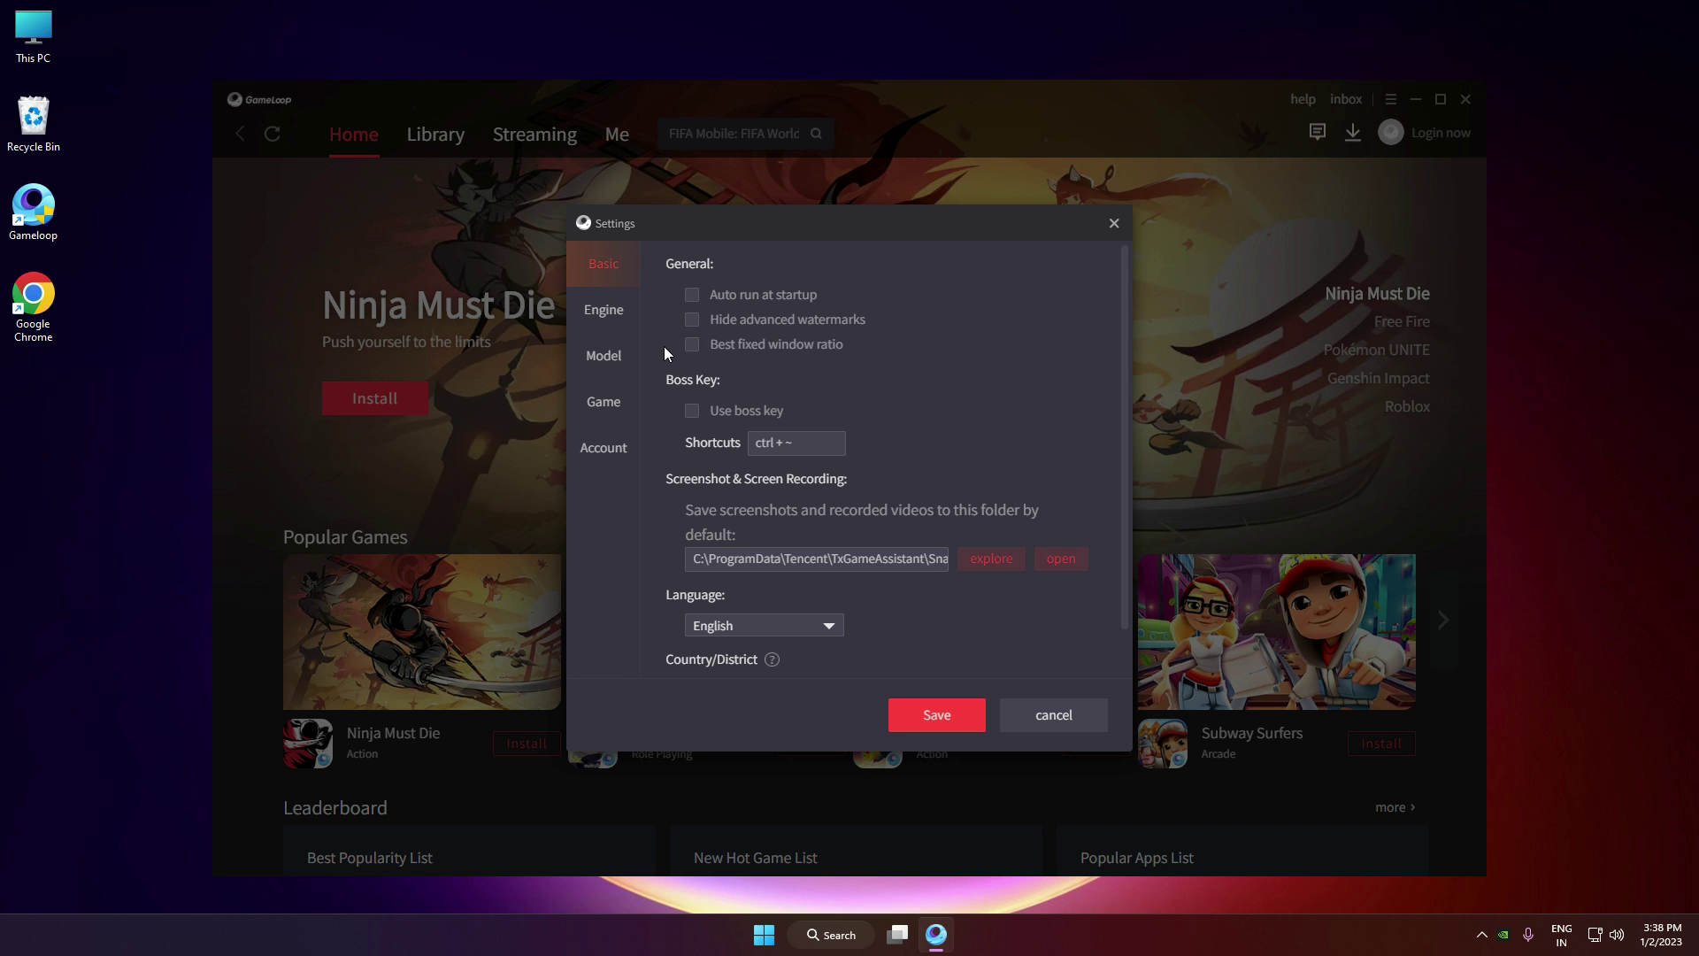
# Step: Enable Prioritize discrete graphics card in the engine settings, leaving vertical sync off
pyautogui.click(604, 309)
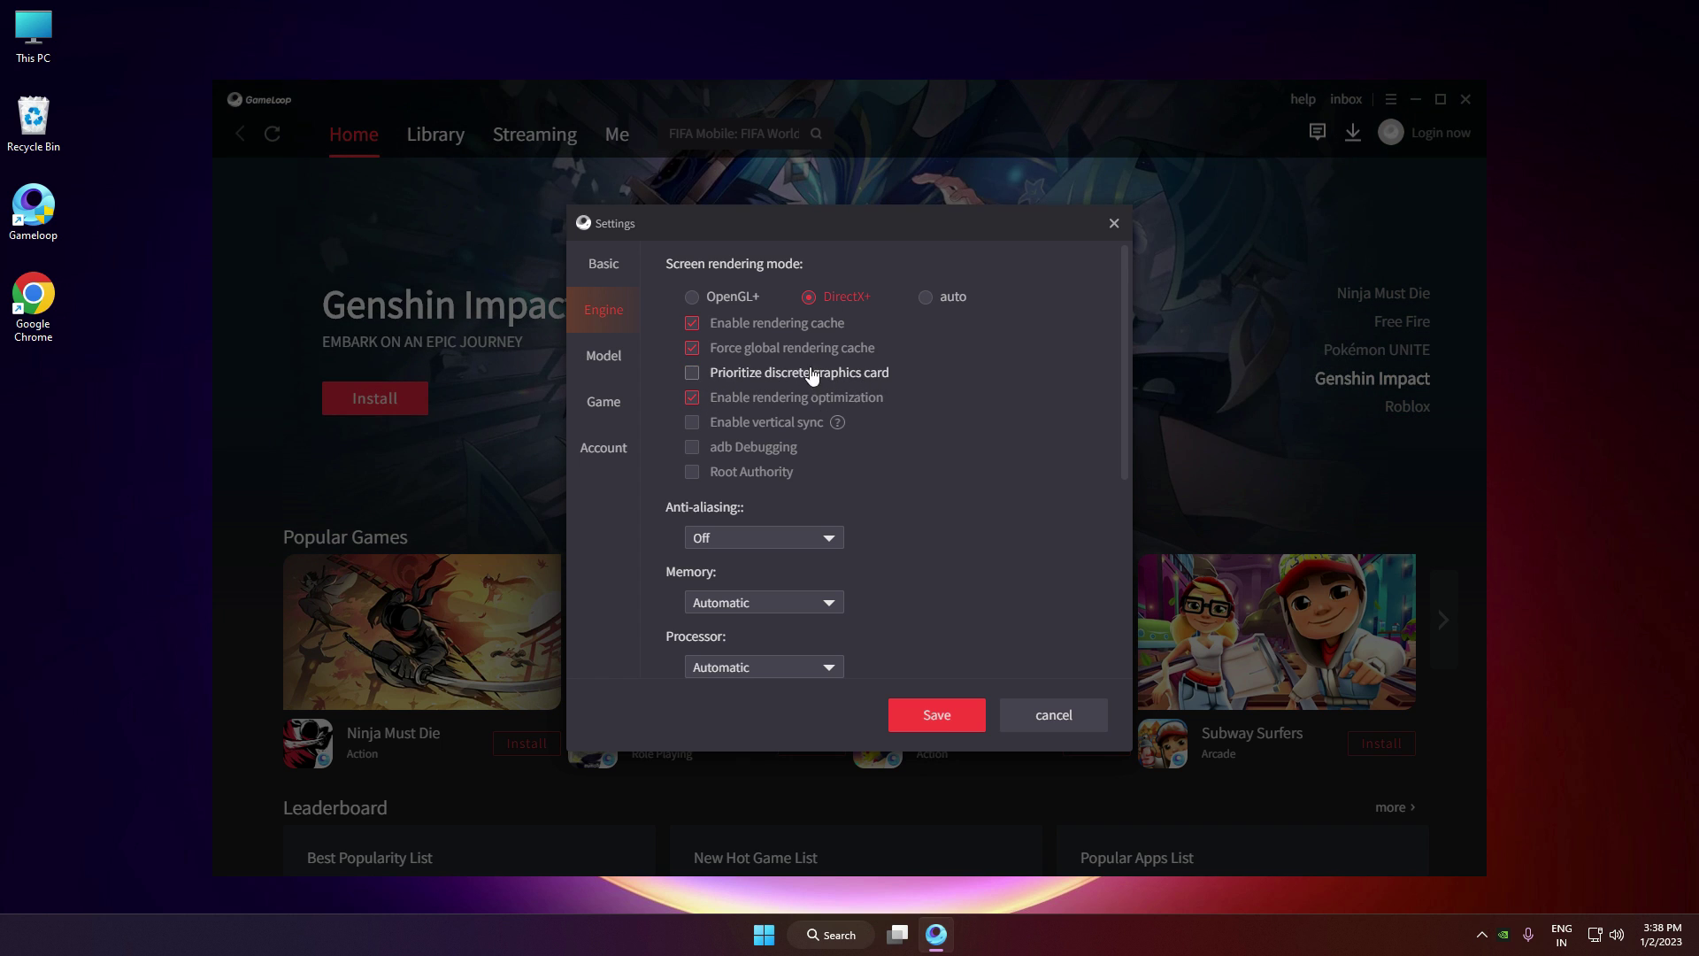
pyautogui.click(693, 421)
pyautogui.click(779, 422)
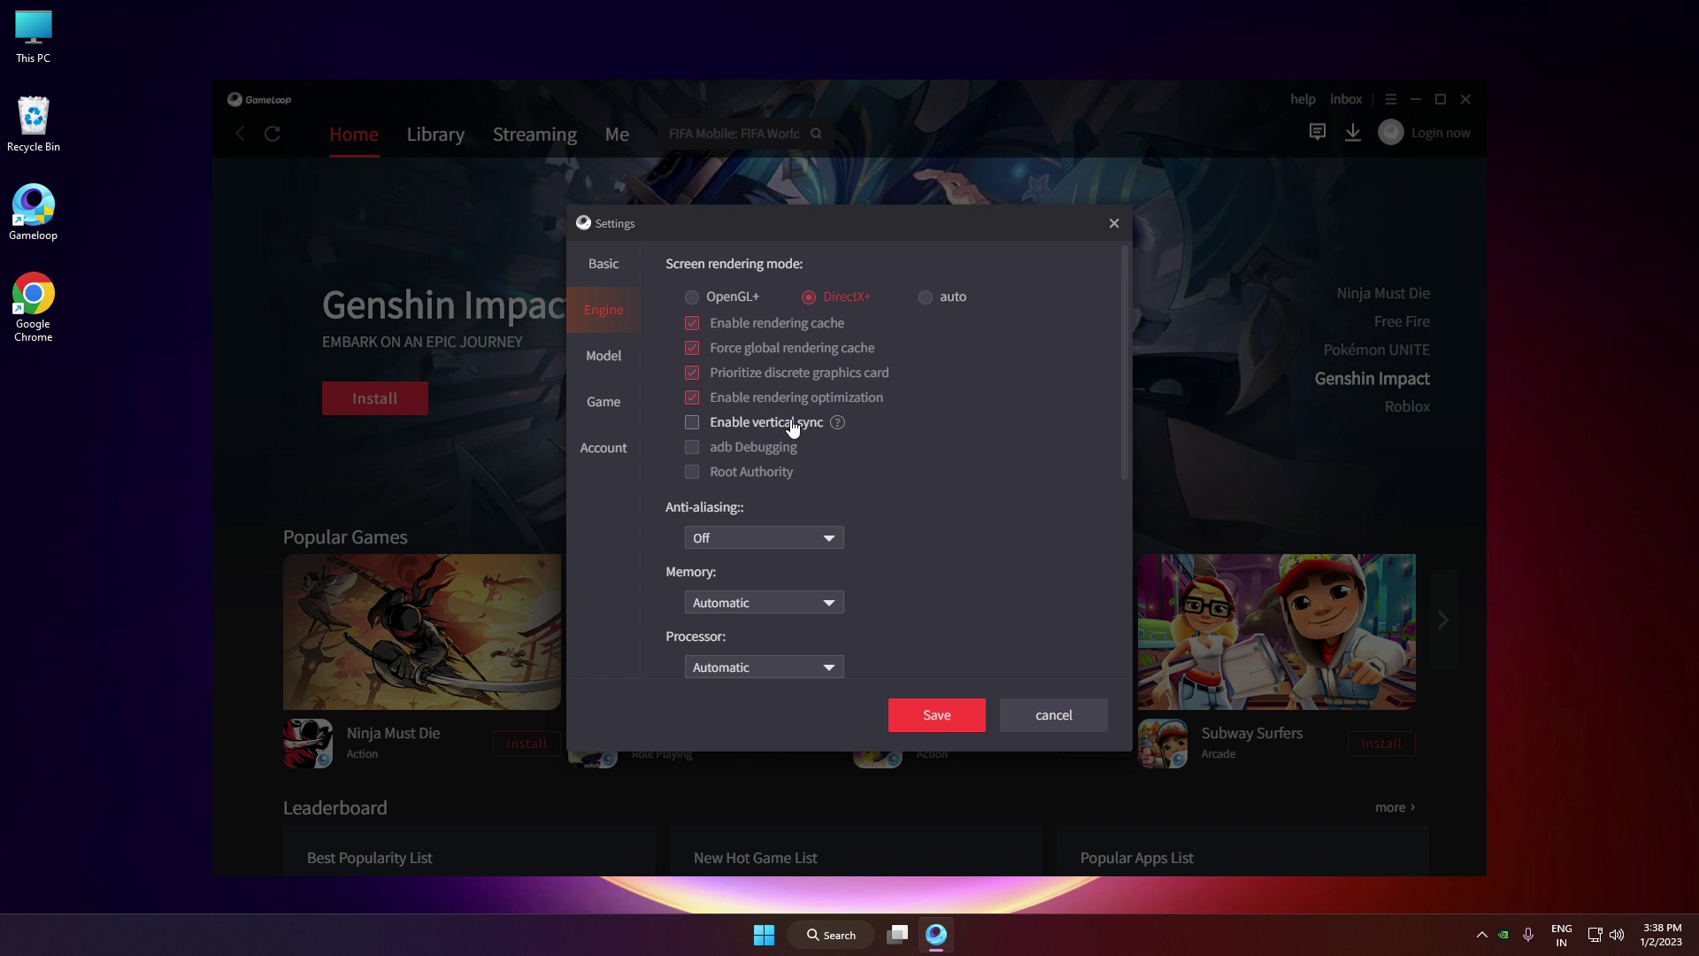
# Step: Review the anti-aliasing, memory, processor, resolution and screen DPI options in the engine settings
pyautogui.scroll(-1, 1016, 449)
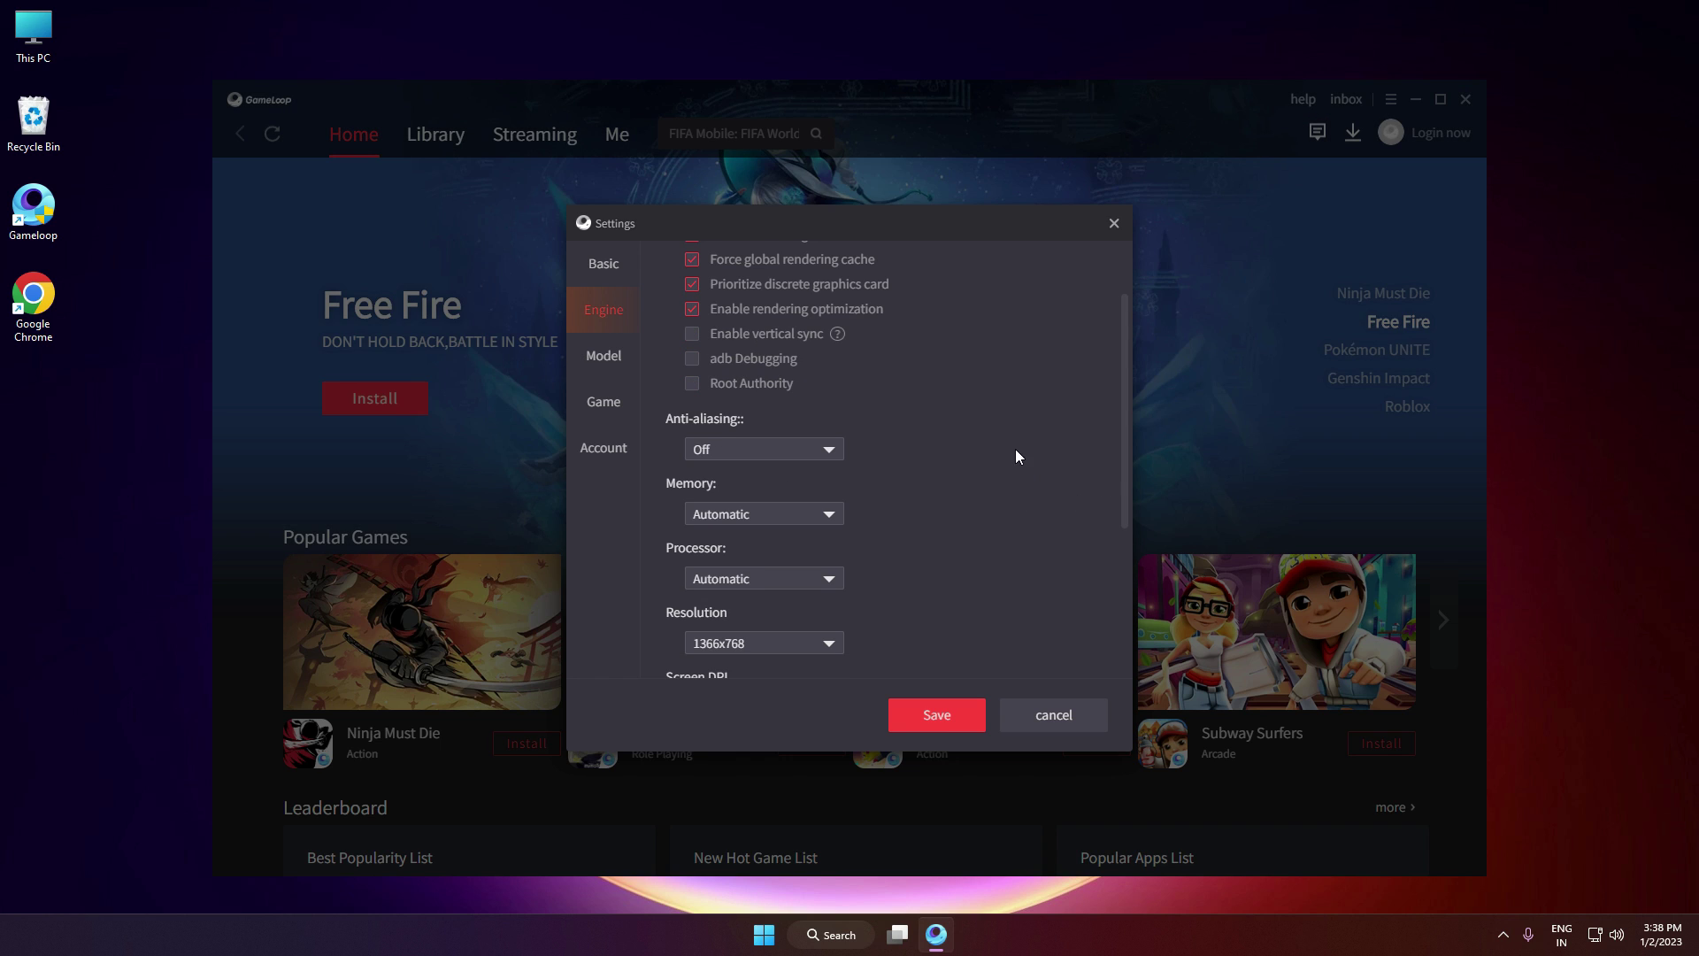
pyautogui.click(726, 449)
pyautogui.click(698, 513)
pyautogui.click(706, 545)
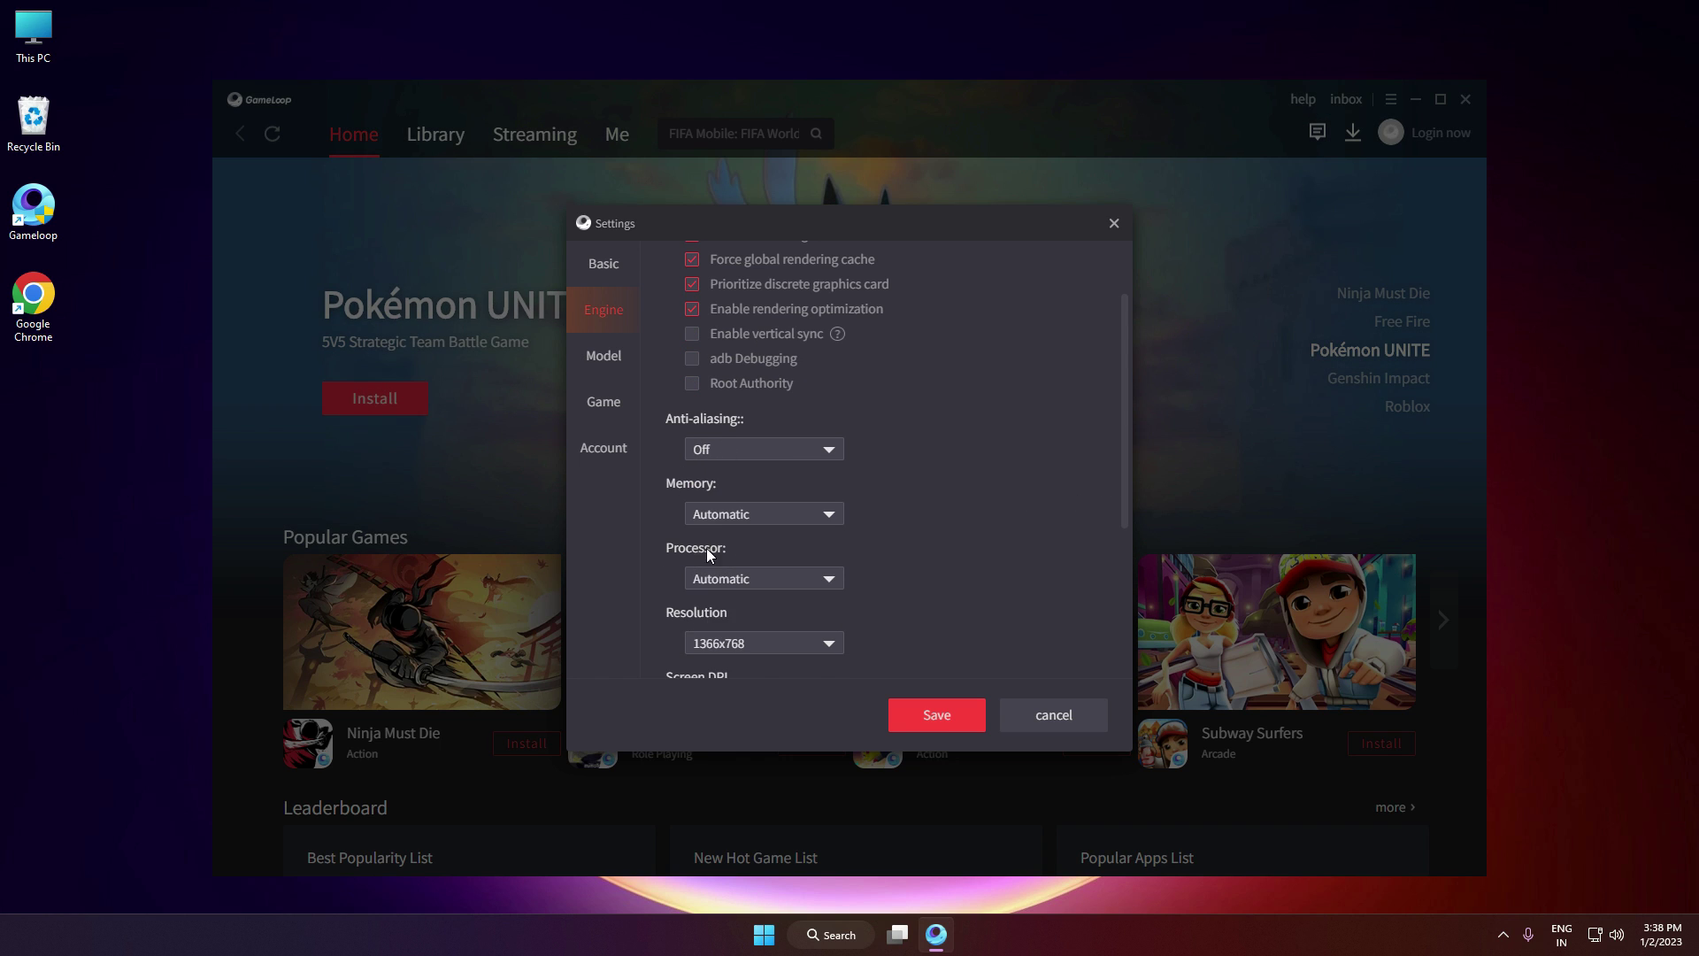
pyautogui.scroll(-1, 1025, 470)
pyautogui.click(742, 425)
pyautogui.scroll(-1, 729, 513)
pyautogui.click(974, 442)
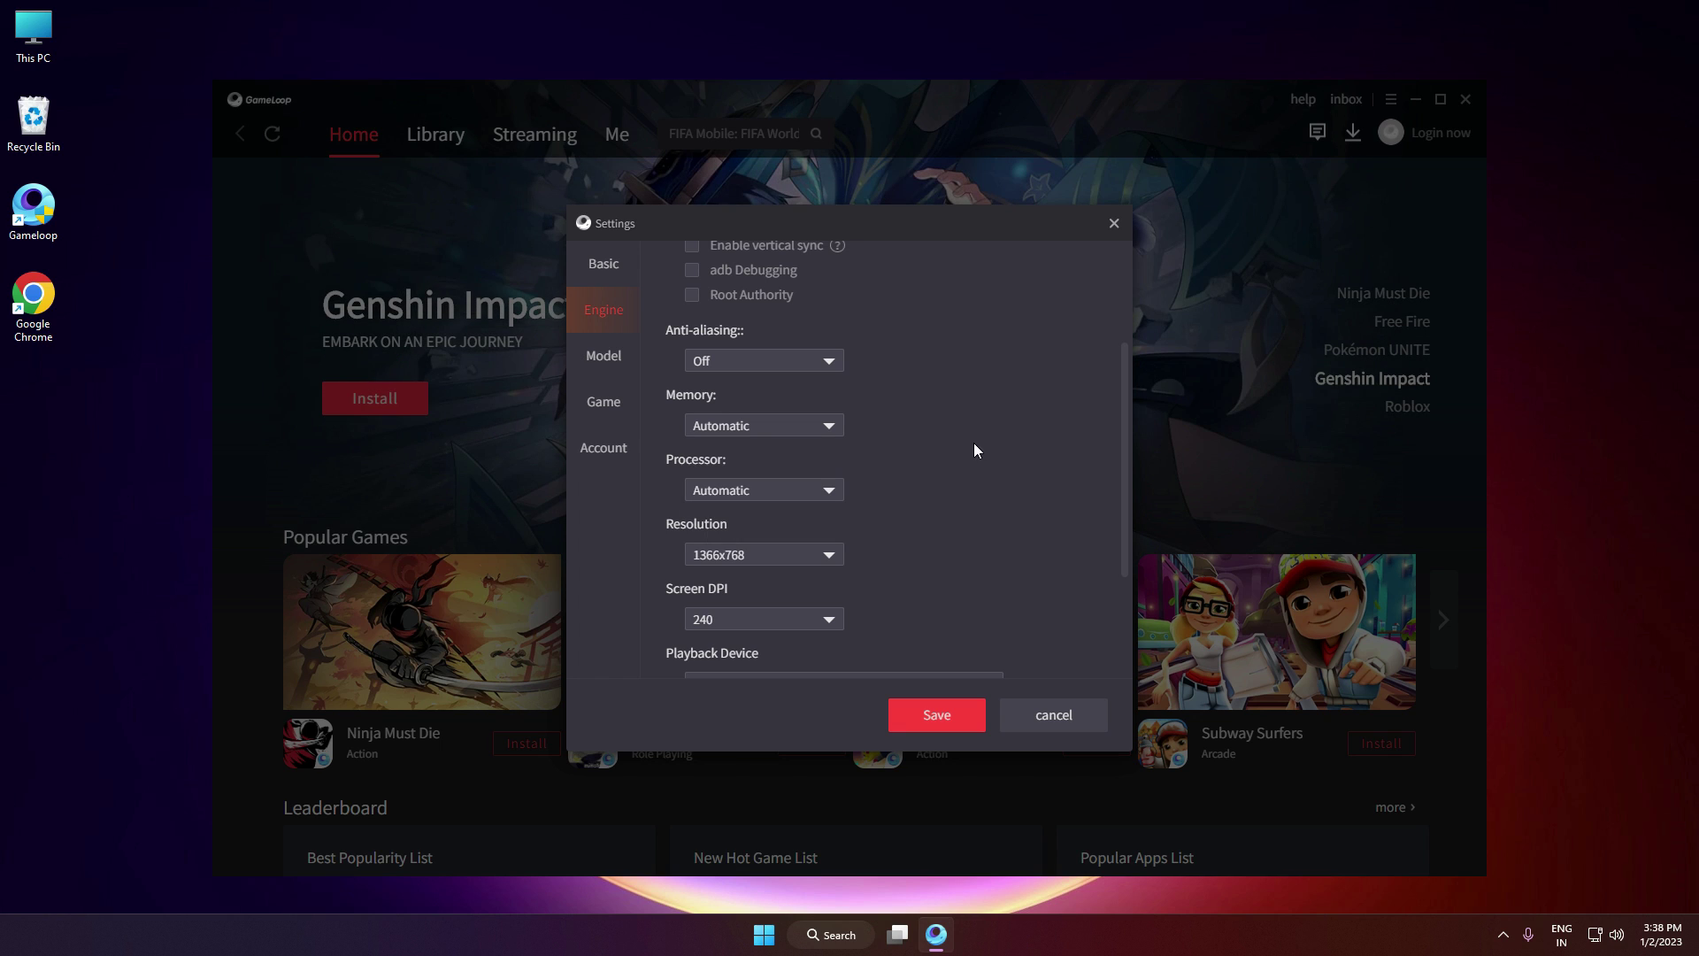
# Step: Open Task Manager and check the computer's installed memory in the performance details
pyautogui.rightClick(1042, 943)
pyautogui.click(1121, 865)
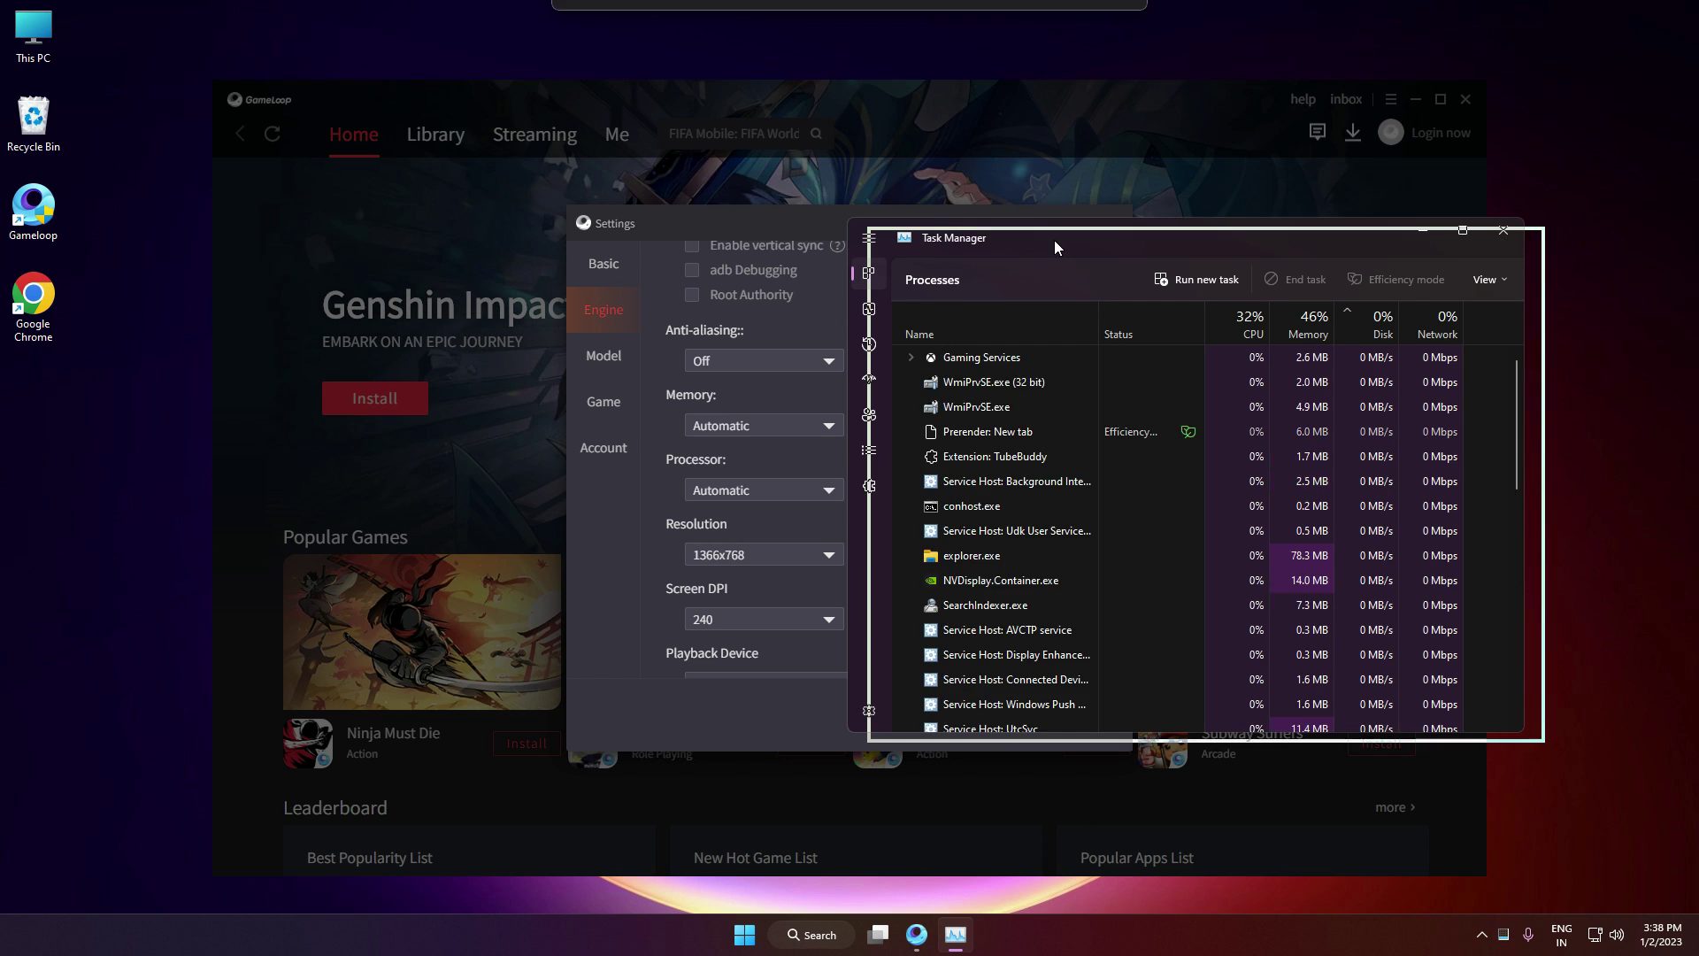
pyautogui.click(889, 354)
pyautogui.click(890, 319)
pyautogui.click(1012, 392)
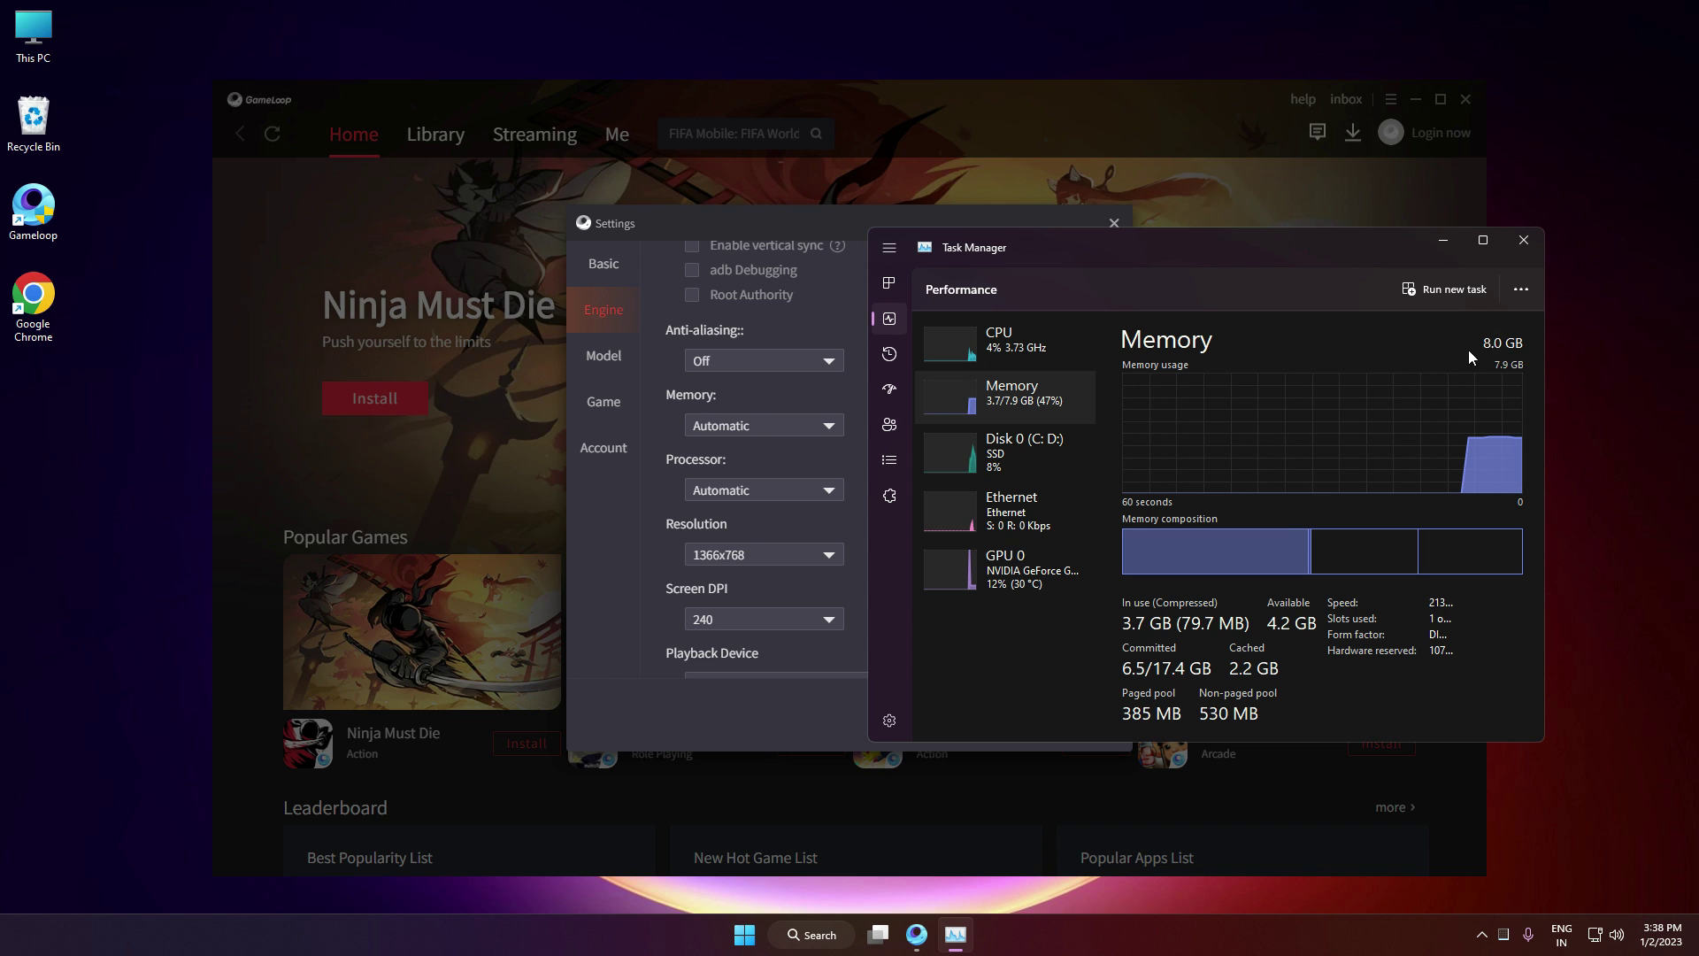
# Step: Search Windows for "calculator" and open the Calculator app
pyautogui.click(845, 941)
pyautogui.write('calculator')
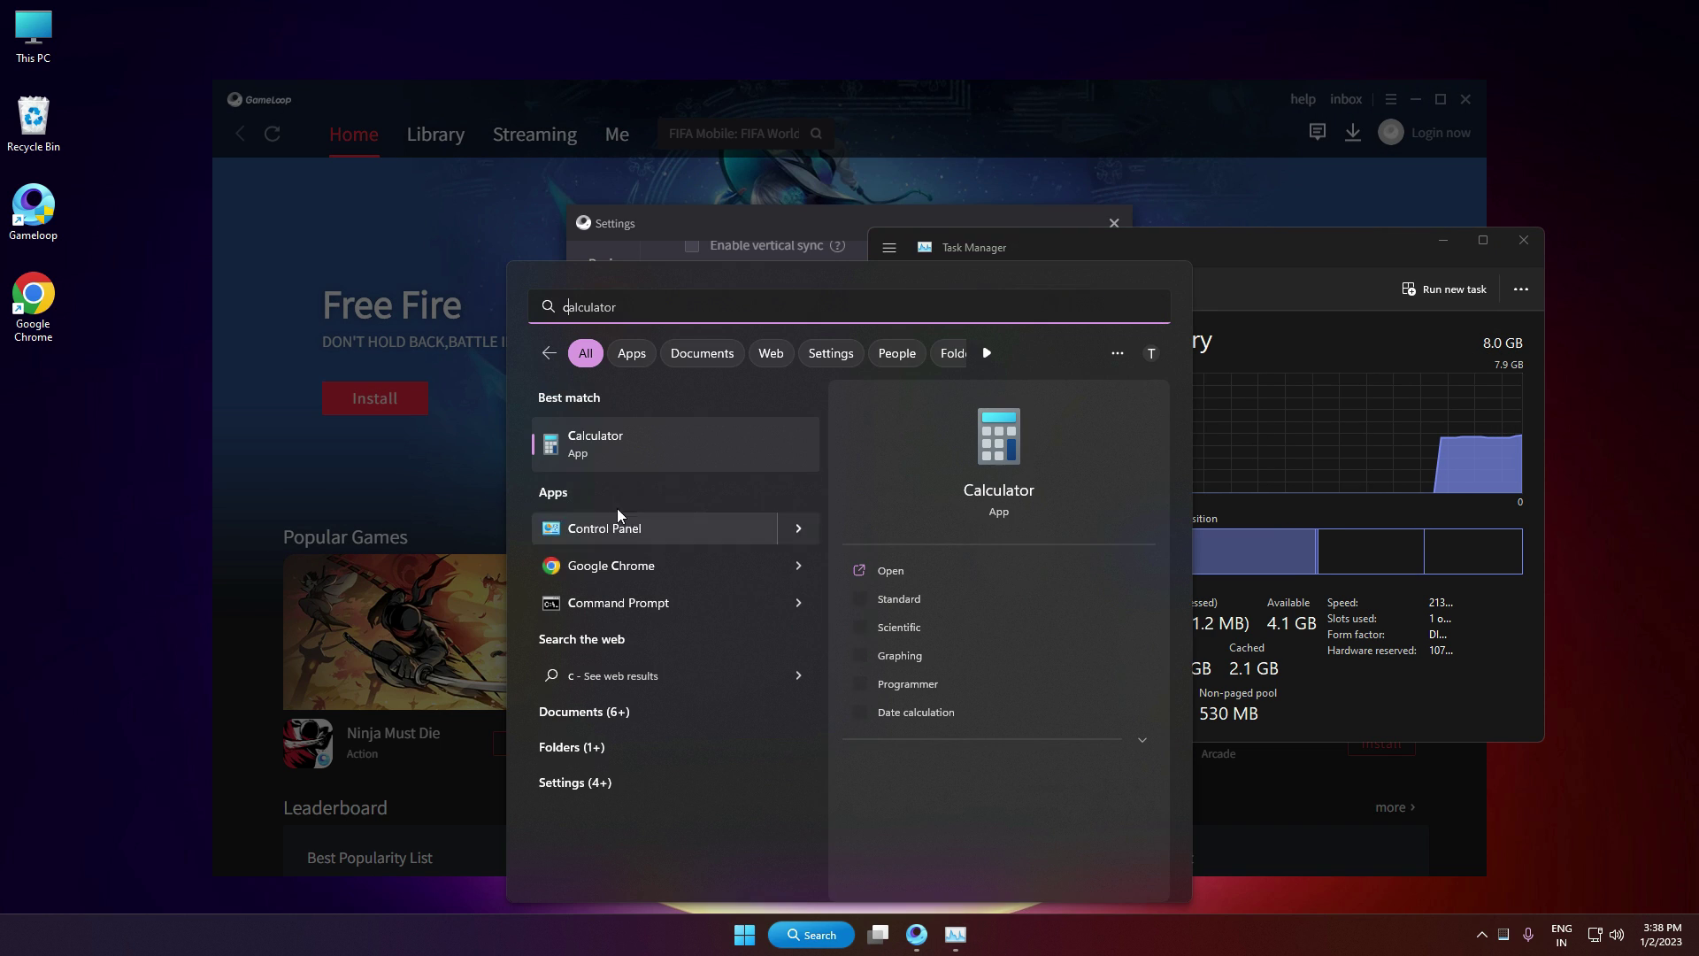
pyautogui.click(636, 437)
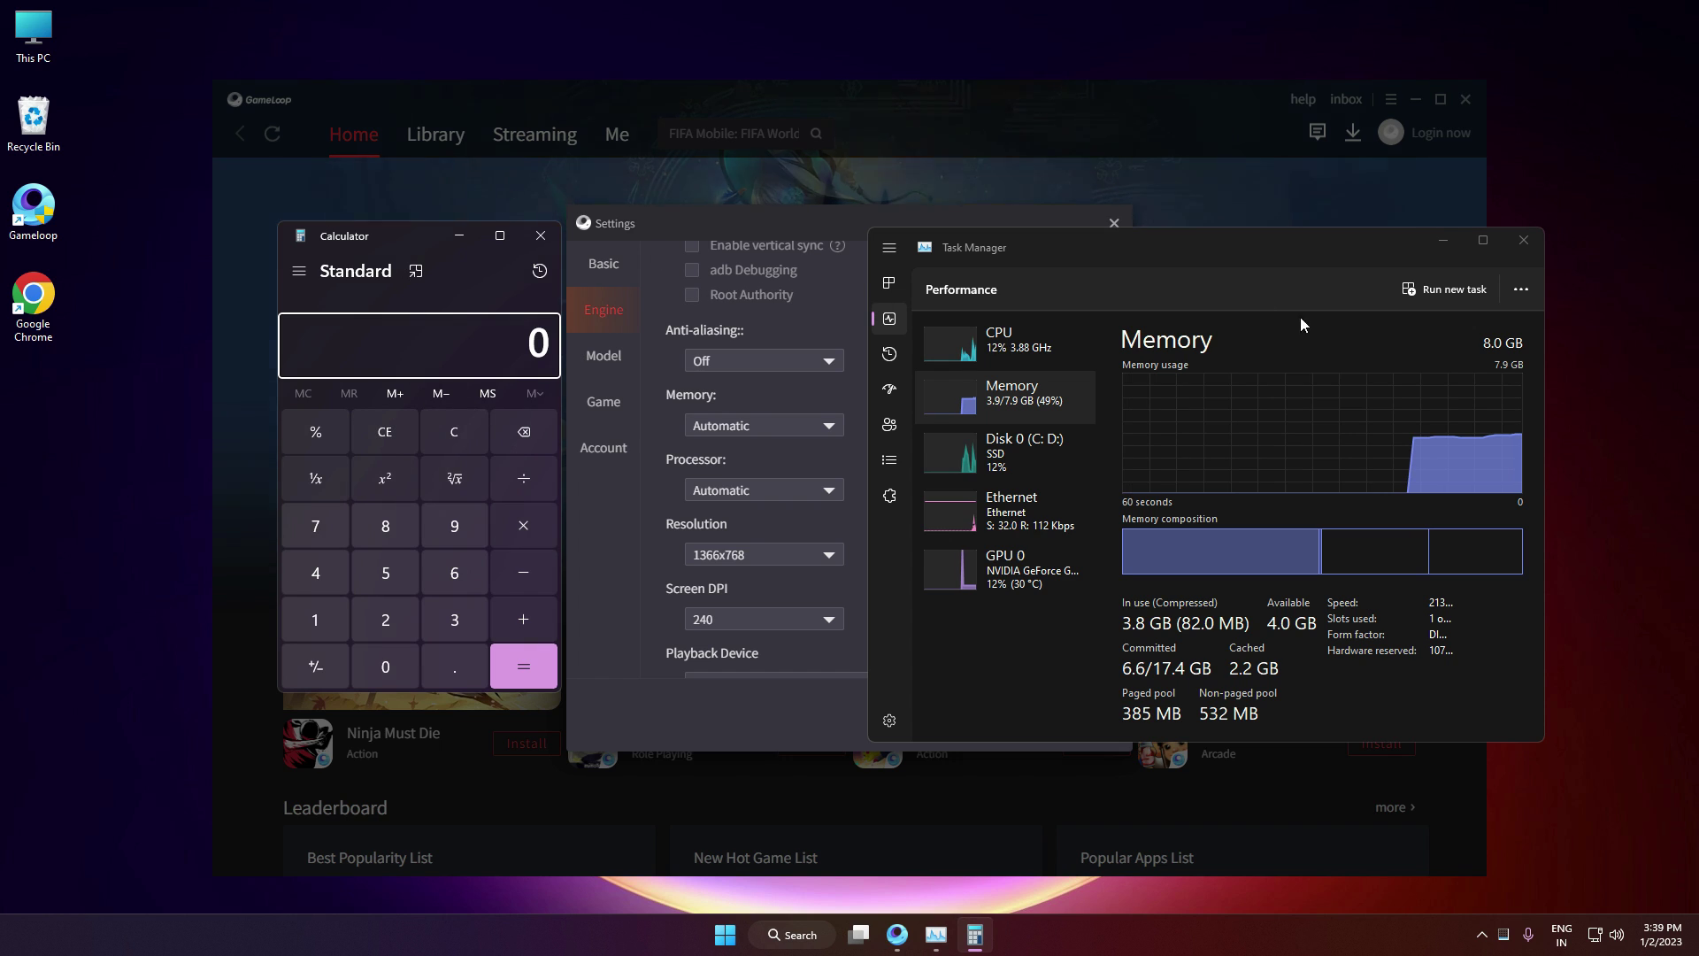
# Step: Calculate 8 × 1024 in the calculator to convert the installed memory to megabytes
pyautogui.write('8')
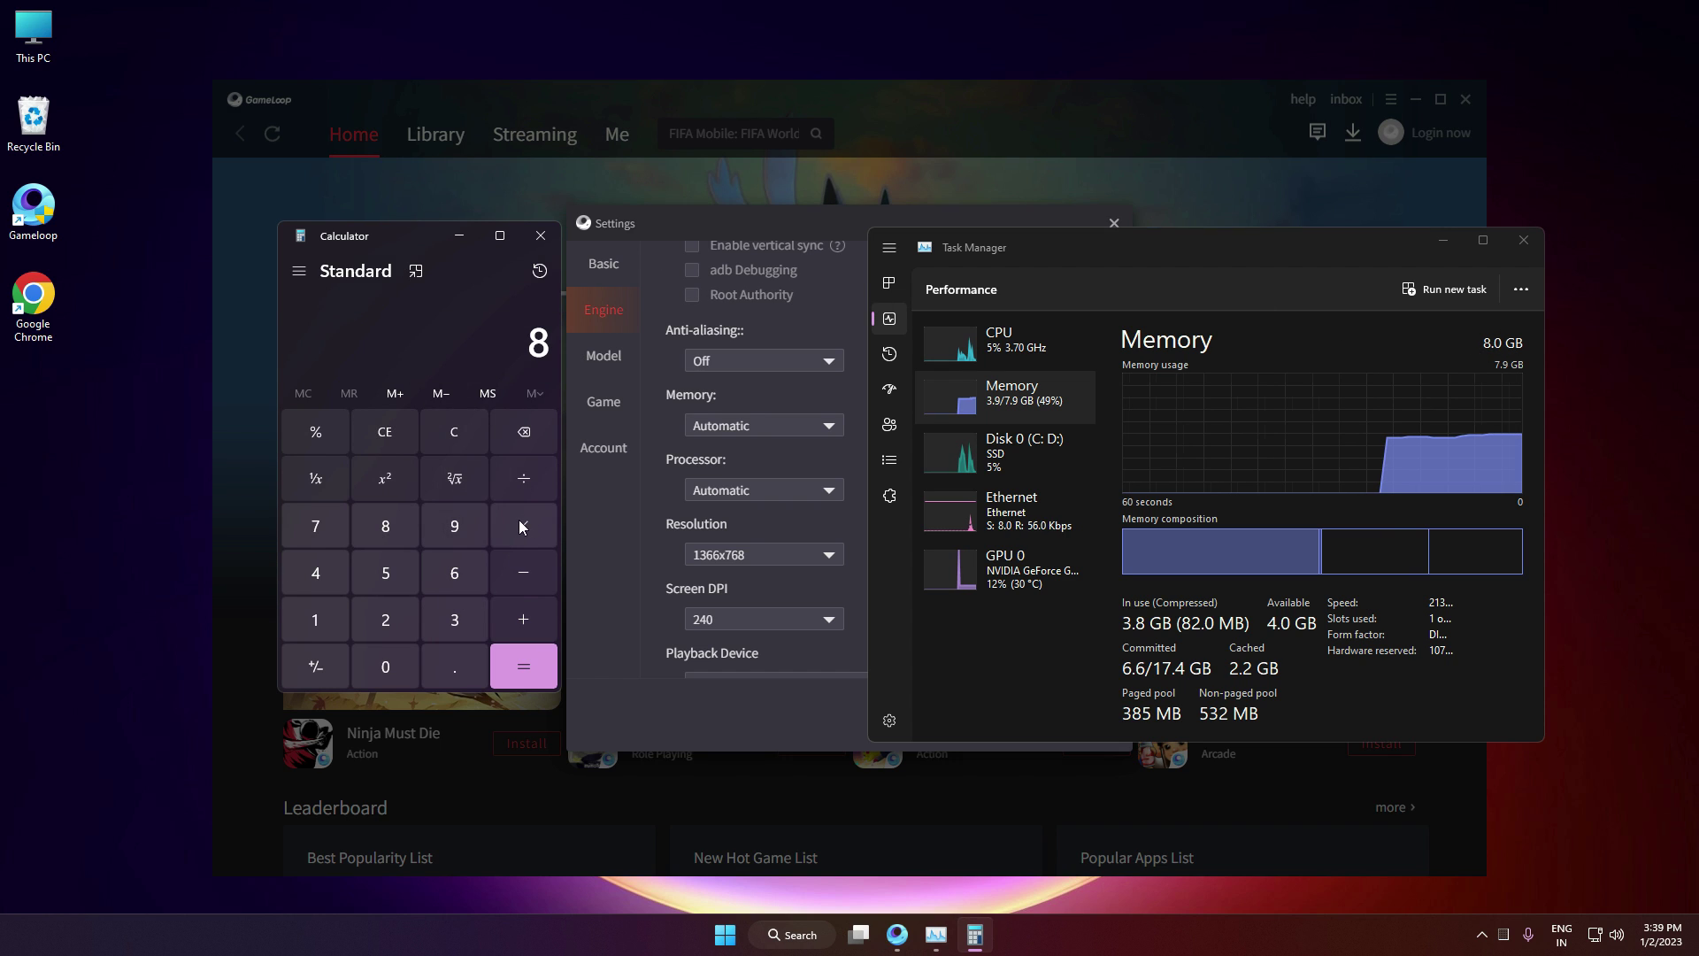
pyautogui.write('*103')
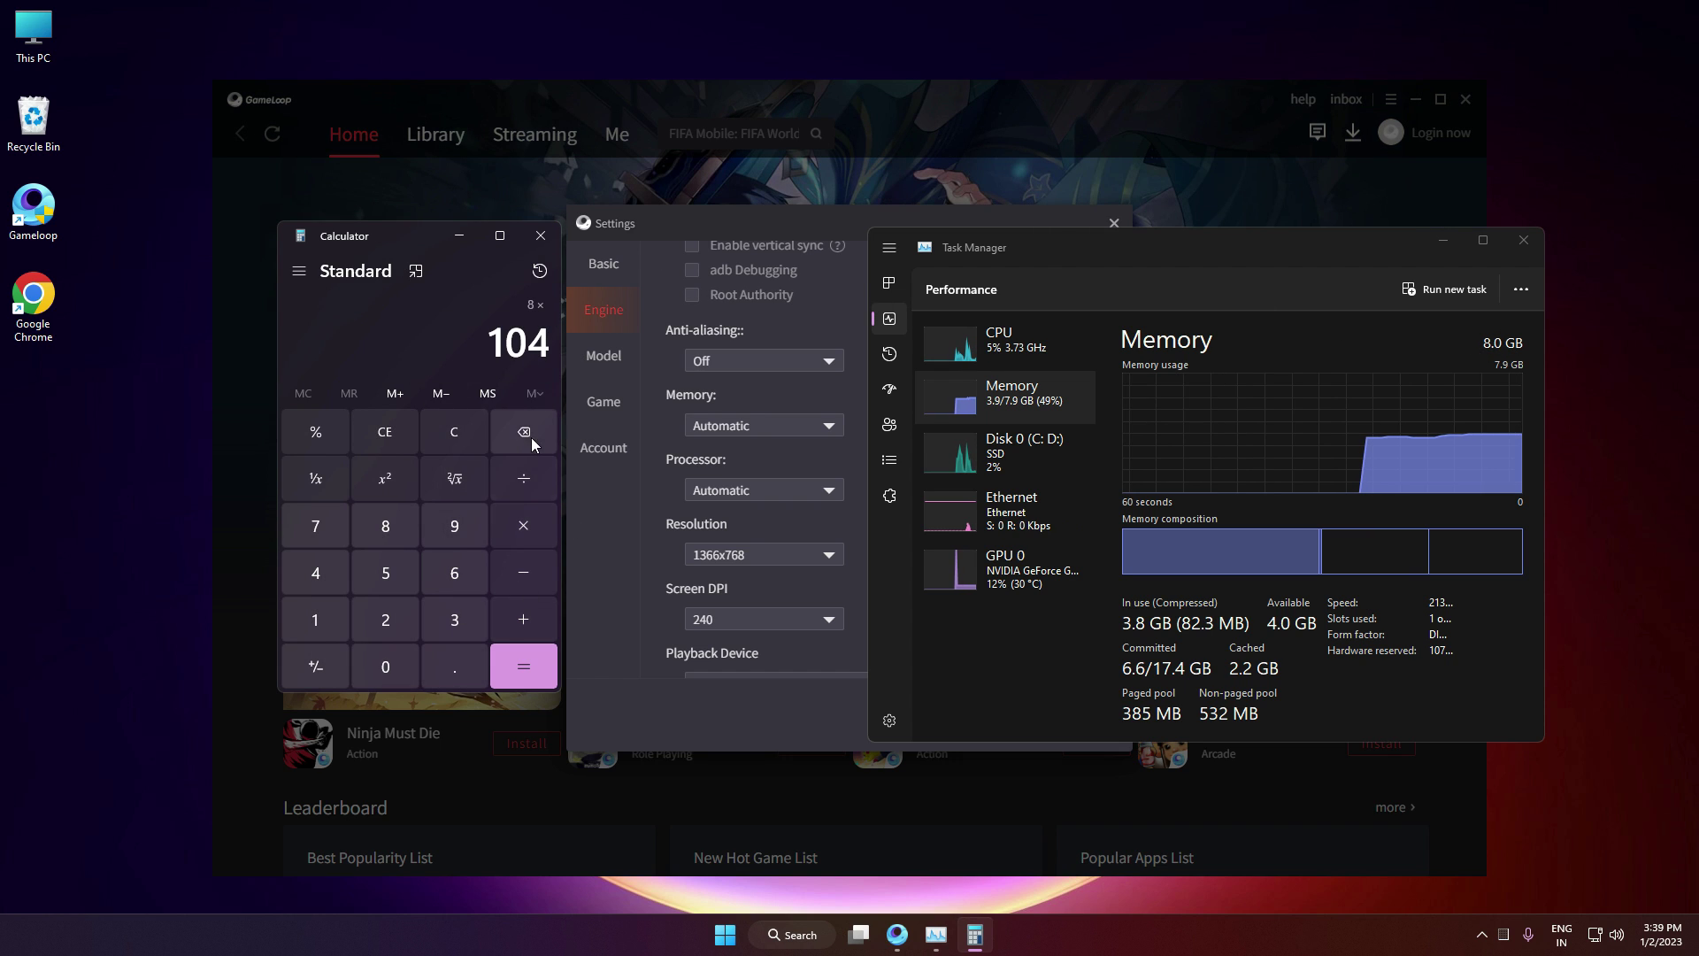
pyautogui.click(530, 436)
pyautogui.write('24')
pyautogui.click(536, 651)
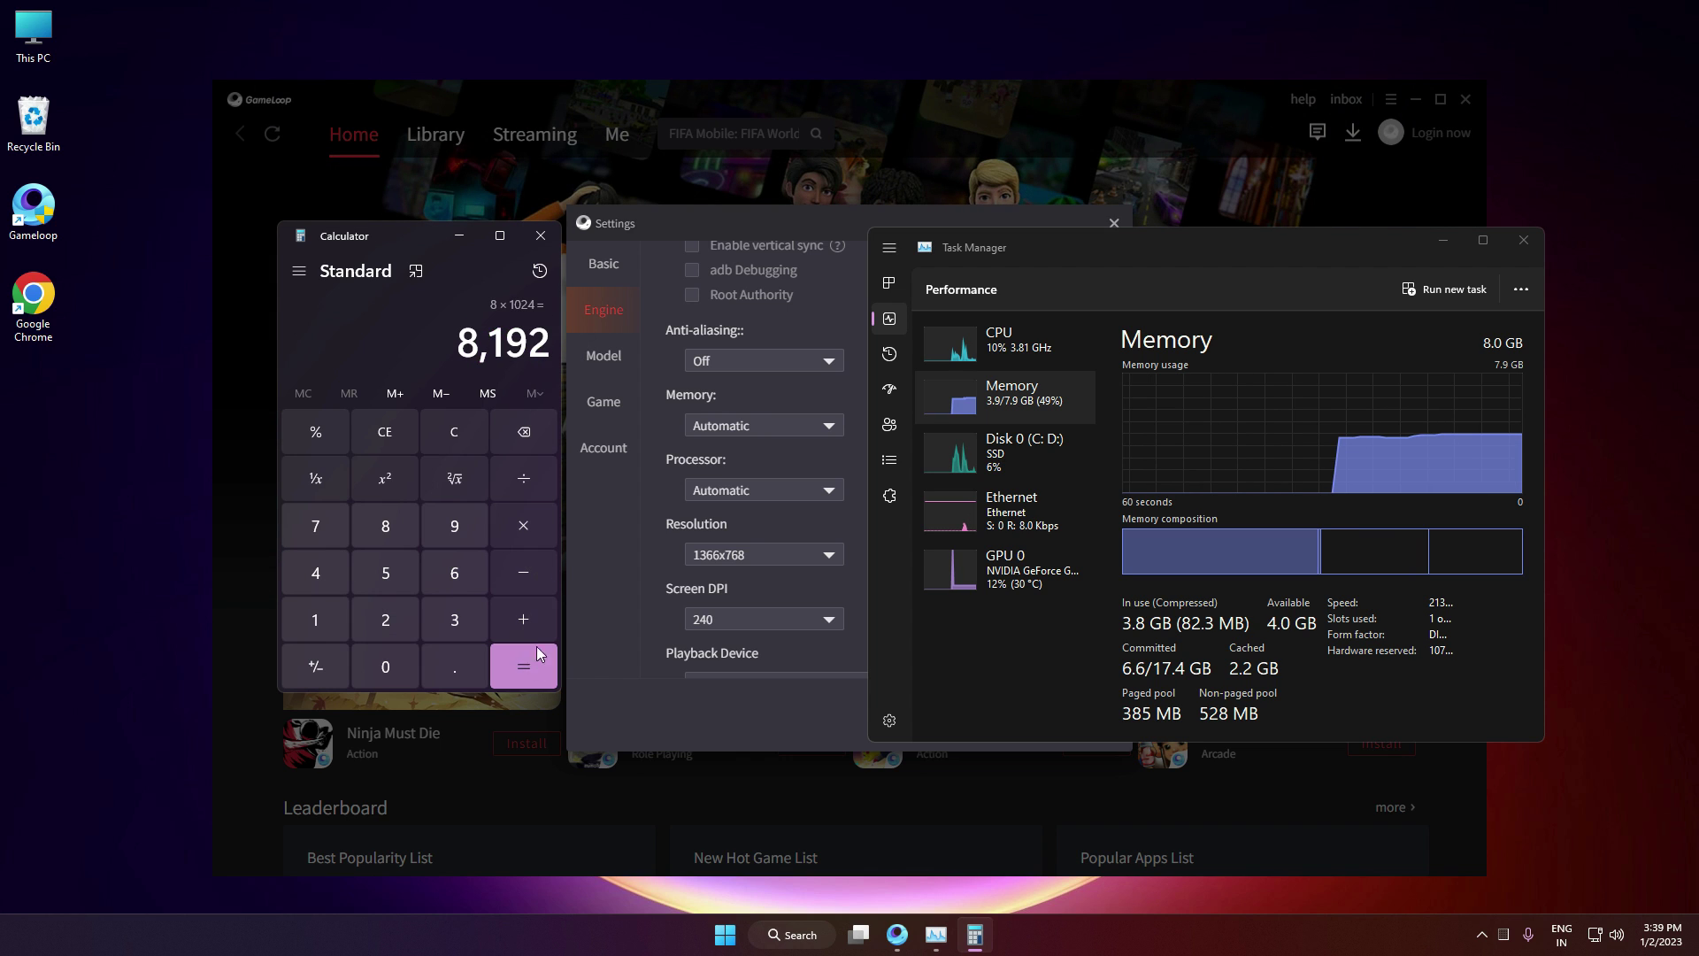
pyautogui.moveTo(454, 345); pyautogui.dragTo(568, 357)
# Step: Return to the engine settings in GameLoop and set the emulator's memory to 4096M
pyautogui.click(604, 355)
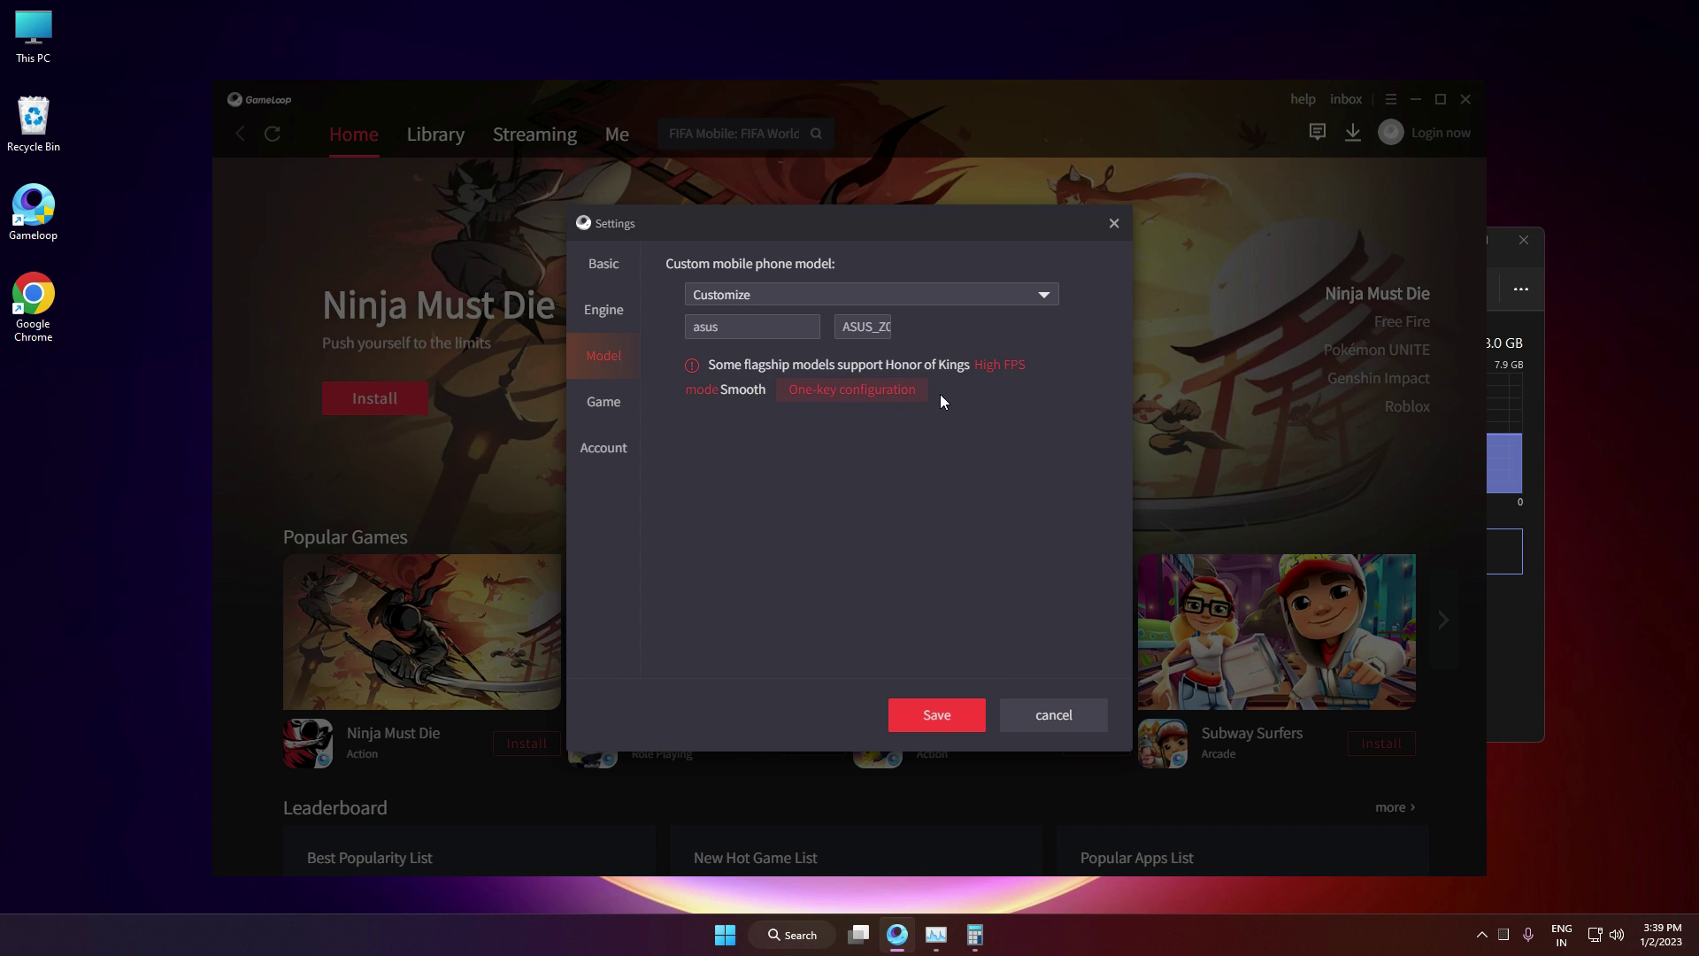
pyautogui.click(603, 309)
pyautogui.click(764, 537)
pyautogui.click(937, 592)
pyautogui.scroll(-2, 937, 592)
pyautogui.click(752, 423)
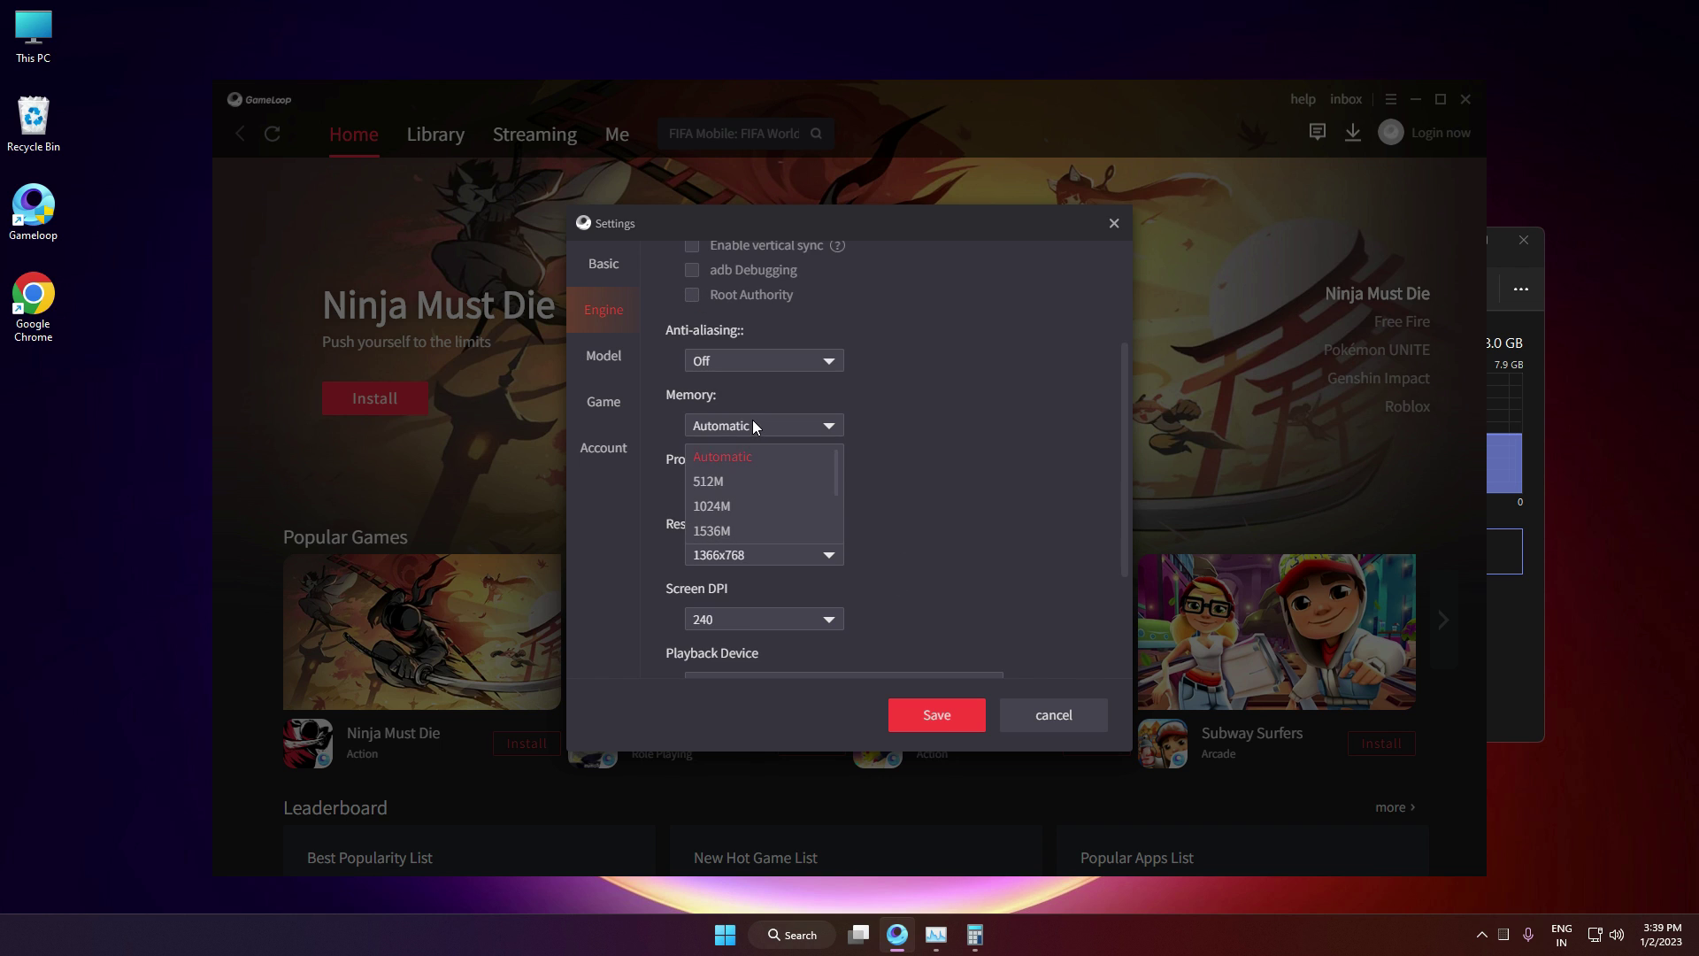
pyautogui.click(731, 518)
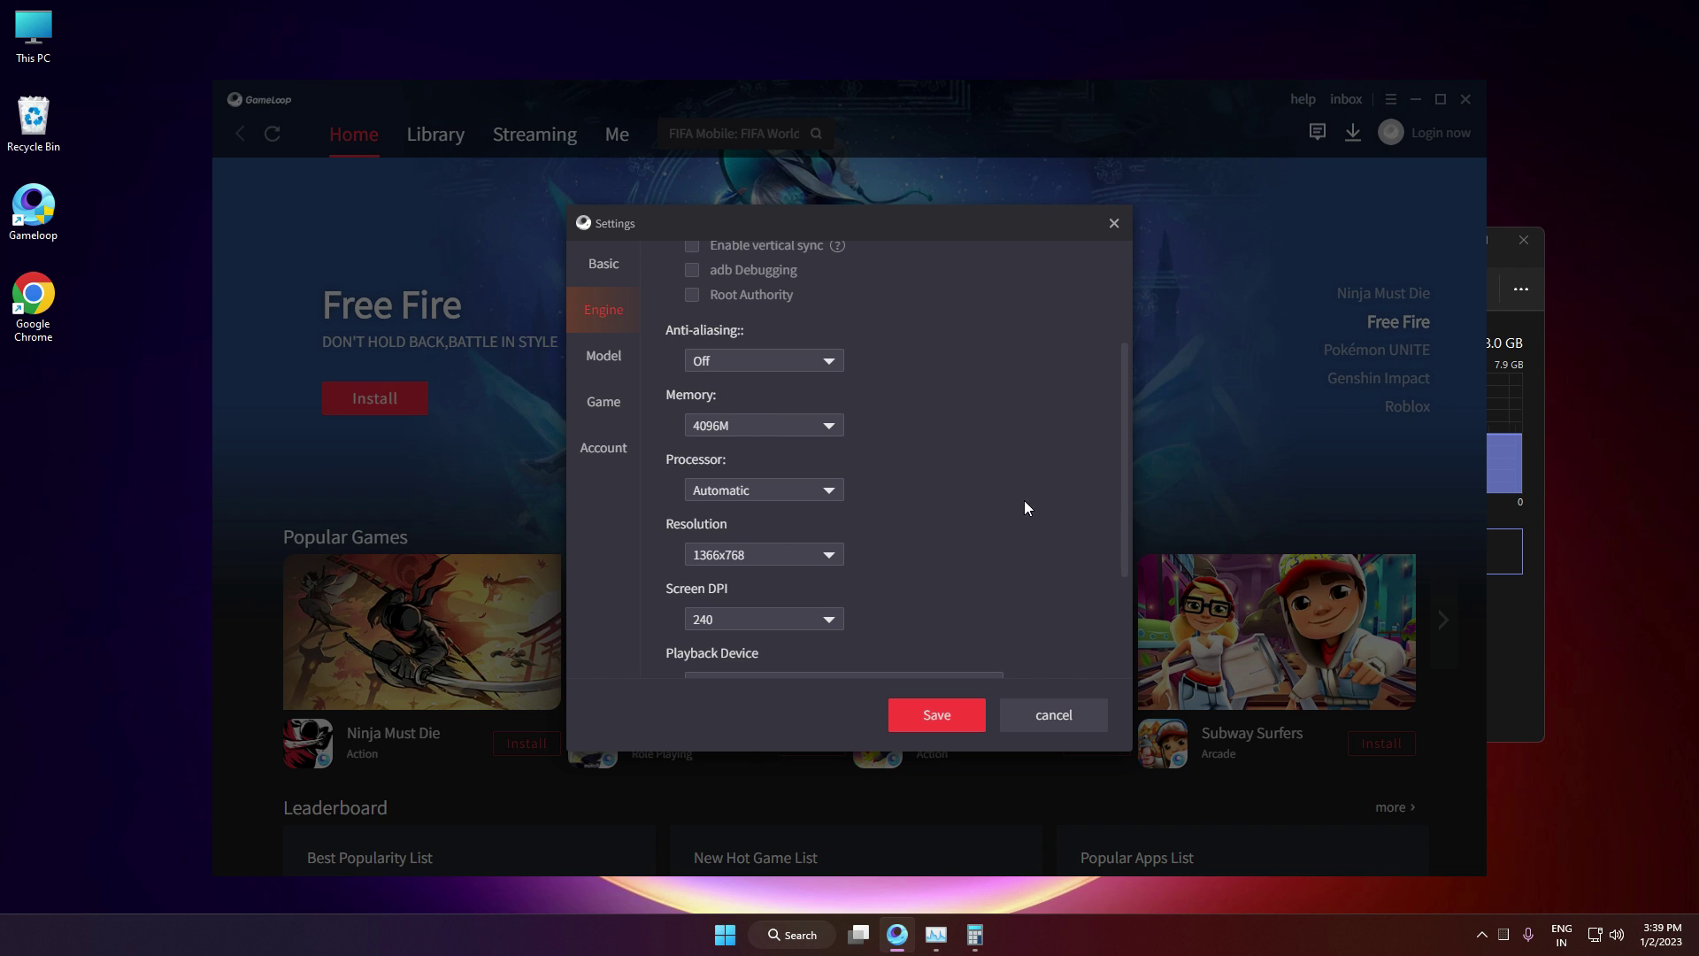
# Step: Switch to Task Manager and check the processor's core count in the CPU performance details
pyautogui.click(827, 489)
pyautogui.click(722, 521)
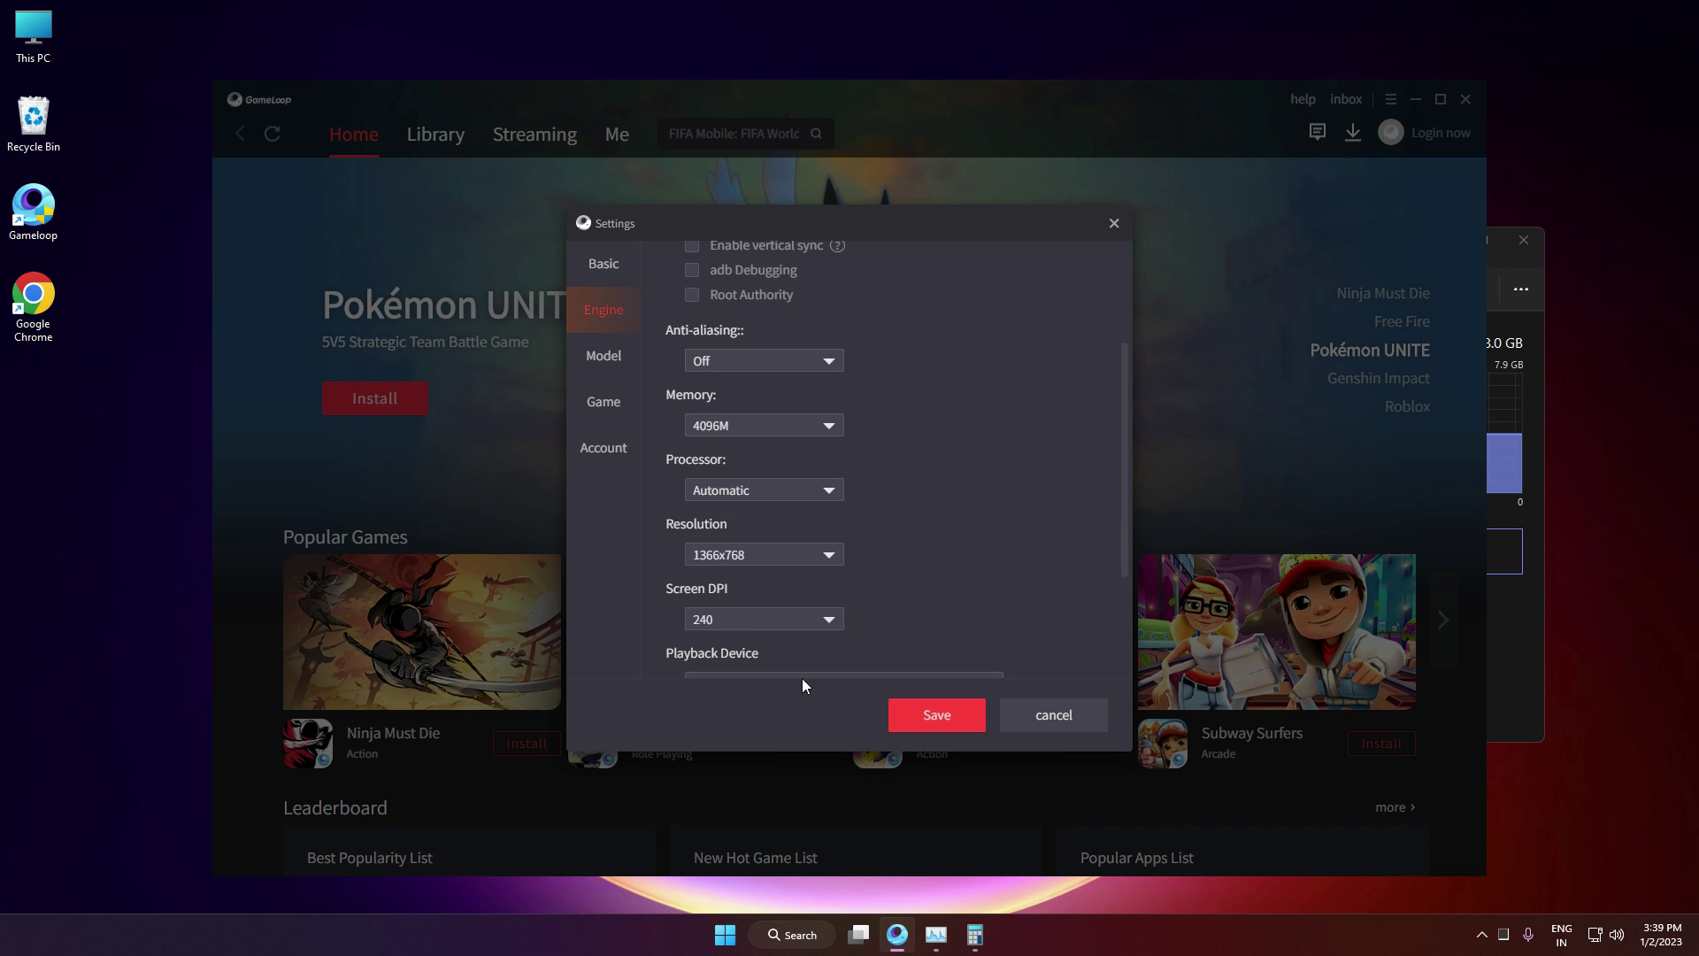
pyautogui.click(936, 935)
pyautogui.click(1000, 340)
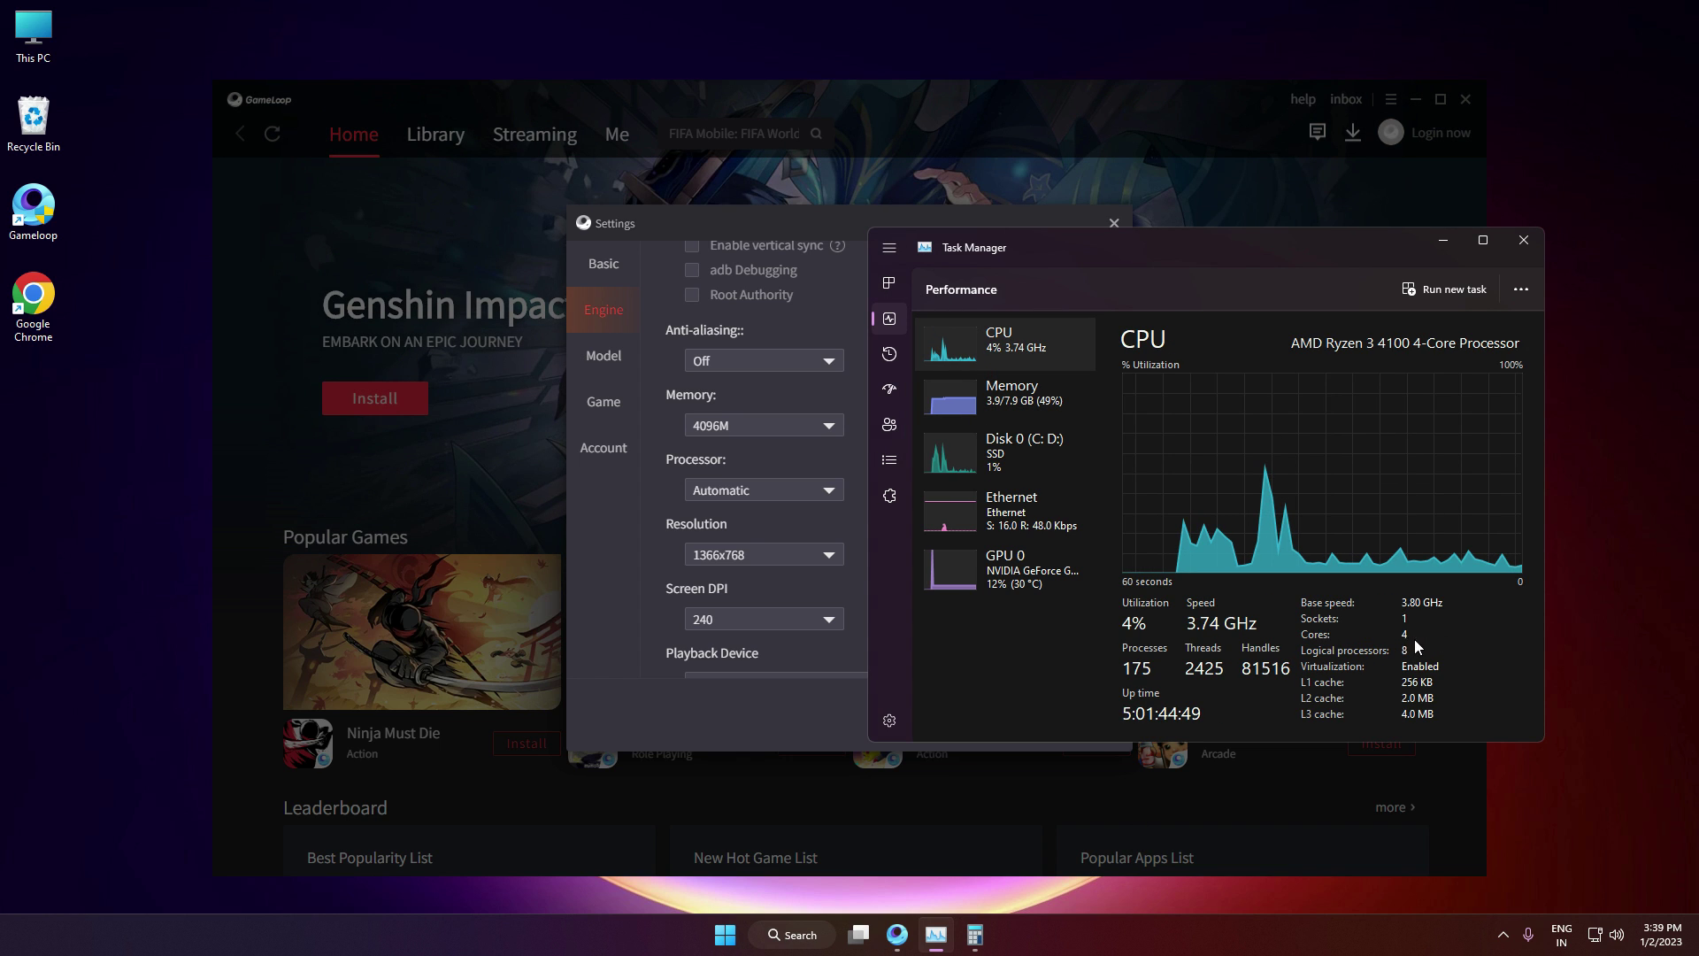
# Step: Switch back to the GameLoop engine settings and set the processor option to 4
pyautogui.click(863, 555)
pyautogui.click(752, 490)
pyautogui.click(713, 595)
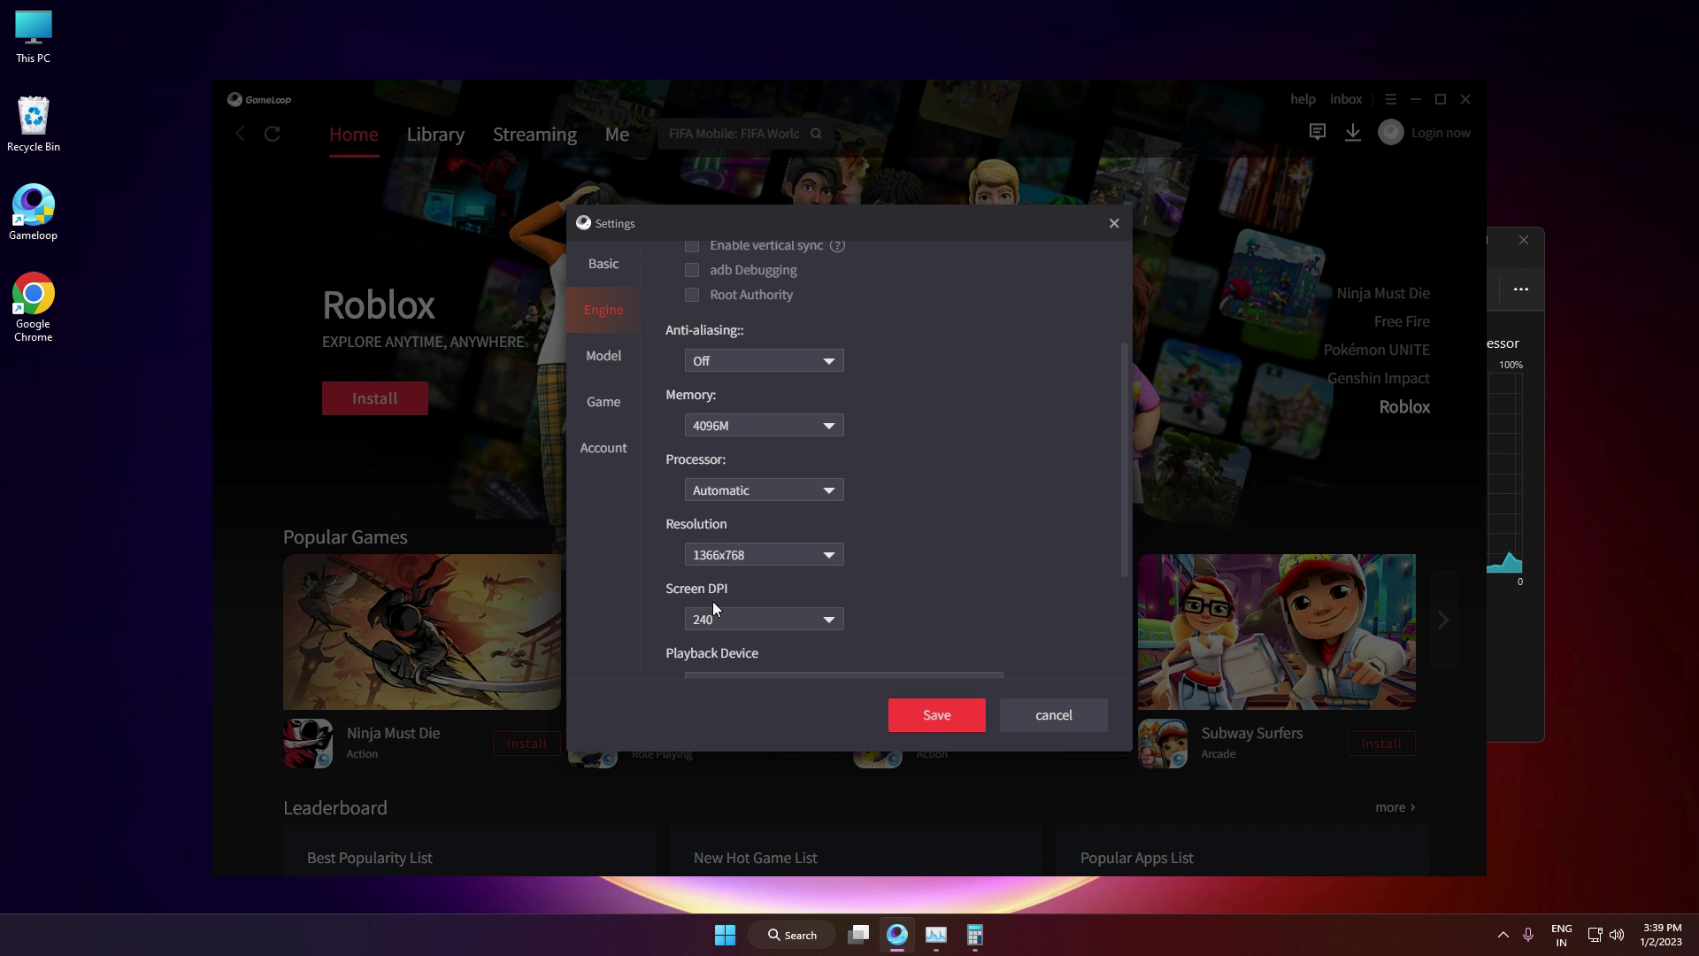
pyautogui.click(725, 491)
pyautogui.click(709, 592)
# Step: Set the emulator's resolution to 1280x720 and its screen DPI to 160
pyautogui.click(772, 554)
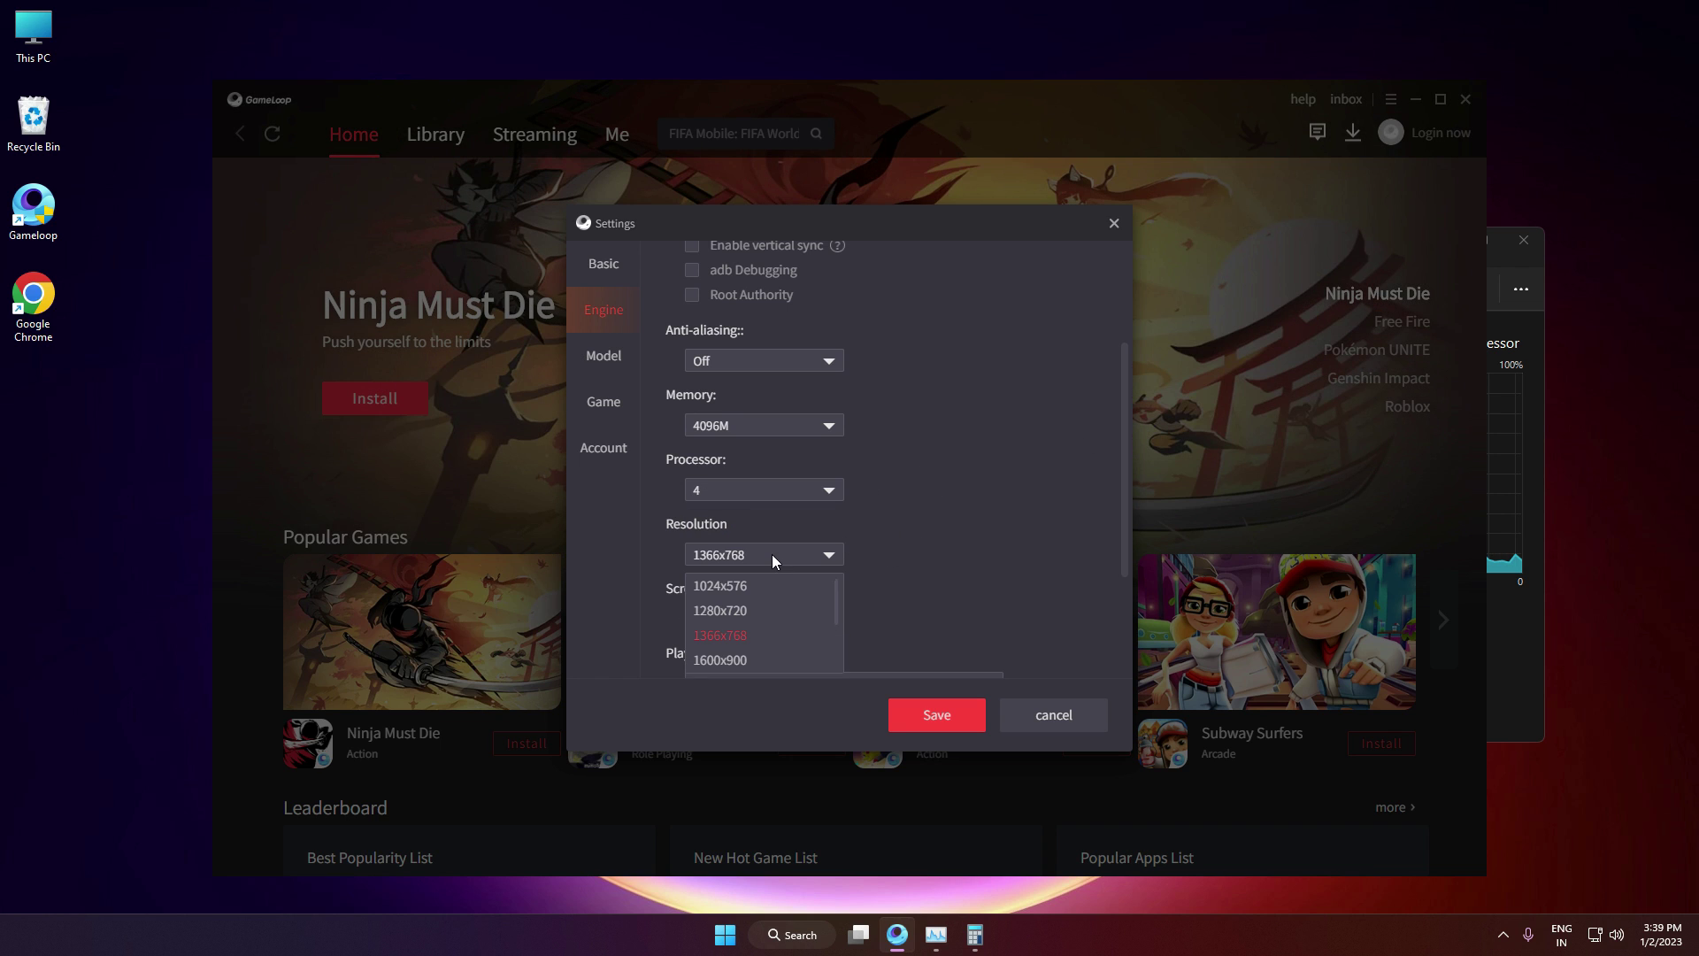
pyautogui.click(782, 616)
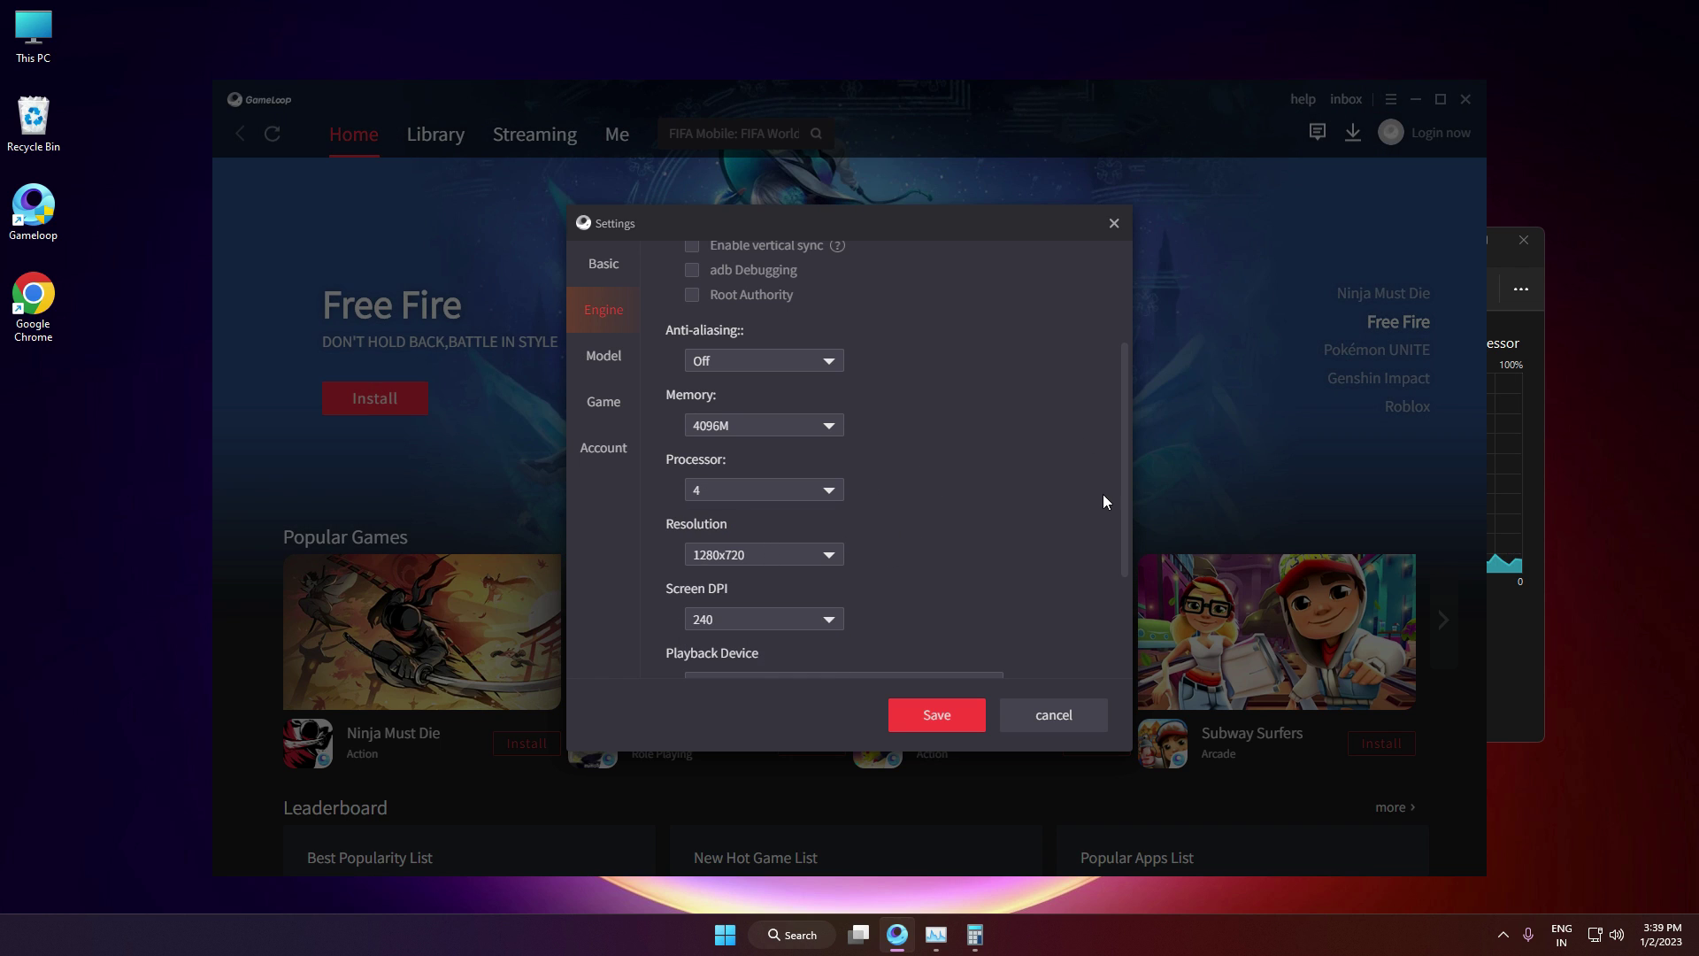
pyautogui.scroll(-1, 1071, 469)
pyautogui.click(793, 531)
pyautogui.click(740, 587)
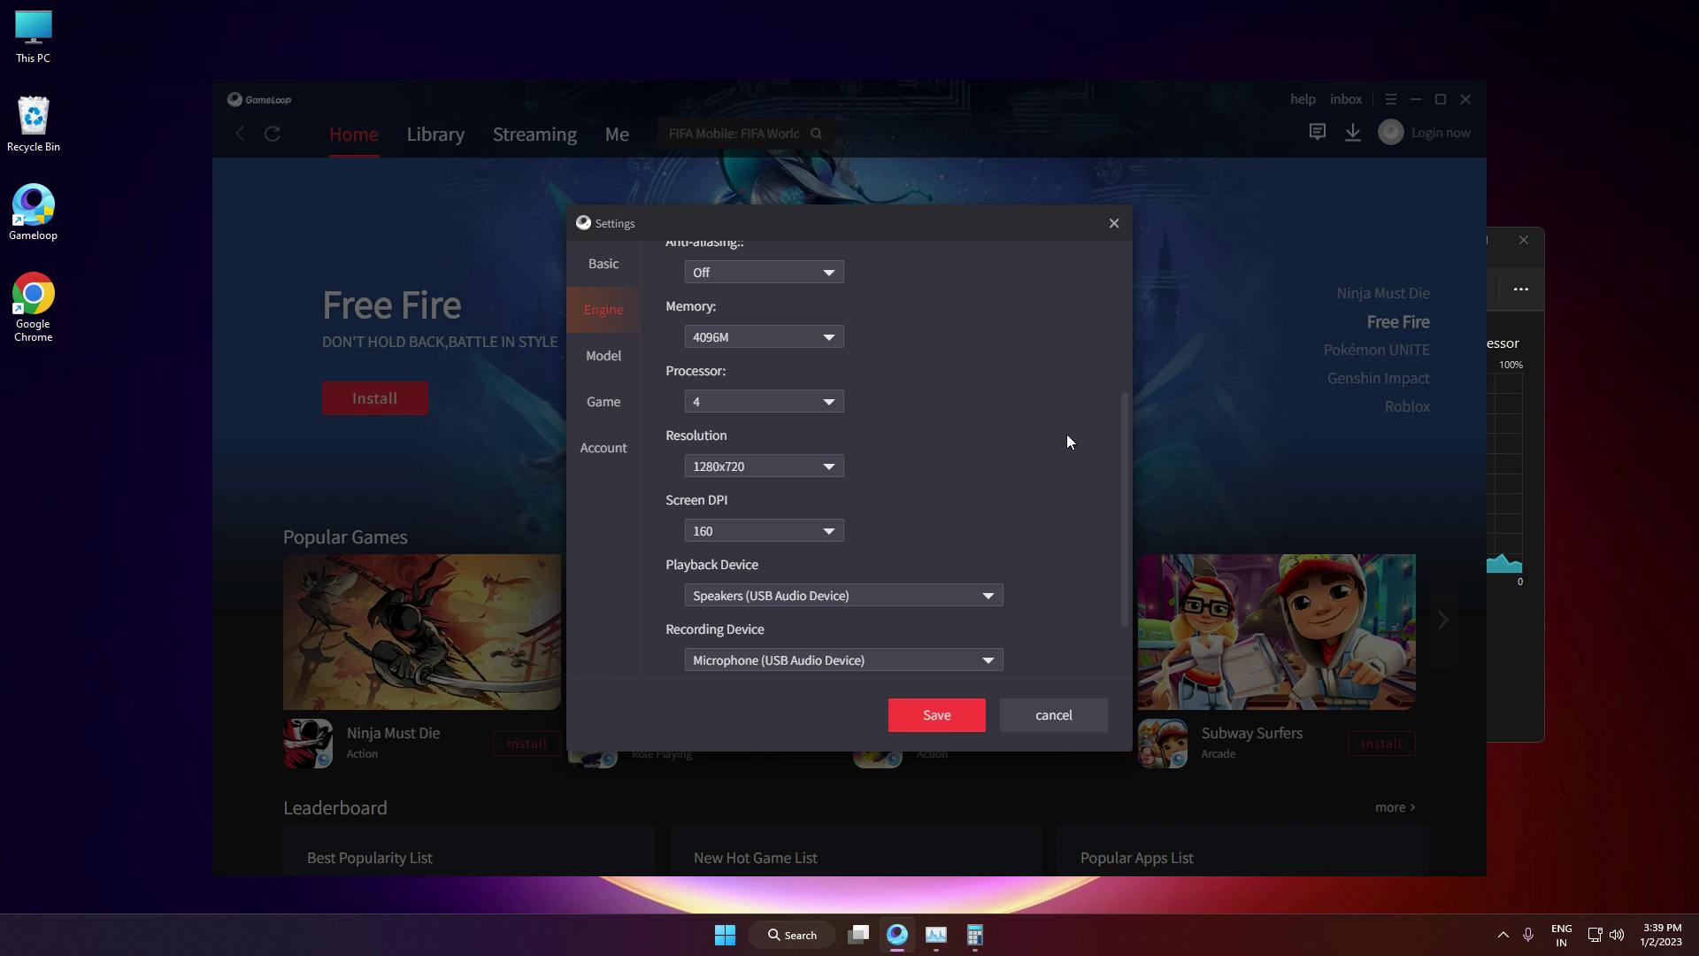
# Step: Change the emulated phone from Customize to Common model and choose Asus ROG 2
pyautogui.click(604, 355)
pyautogui.click(955, 294)
pyautogui.click(791, 270)
pyautogui.click(831, 289)
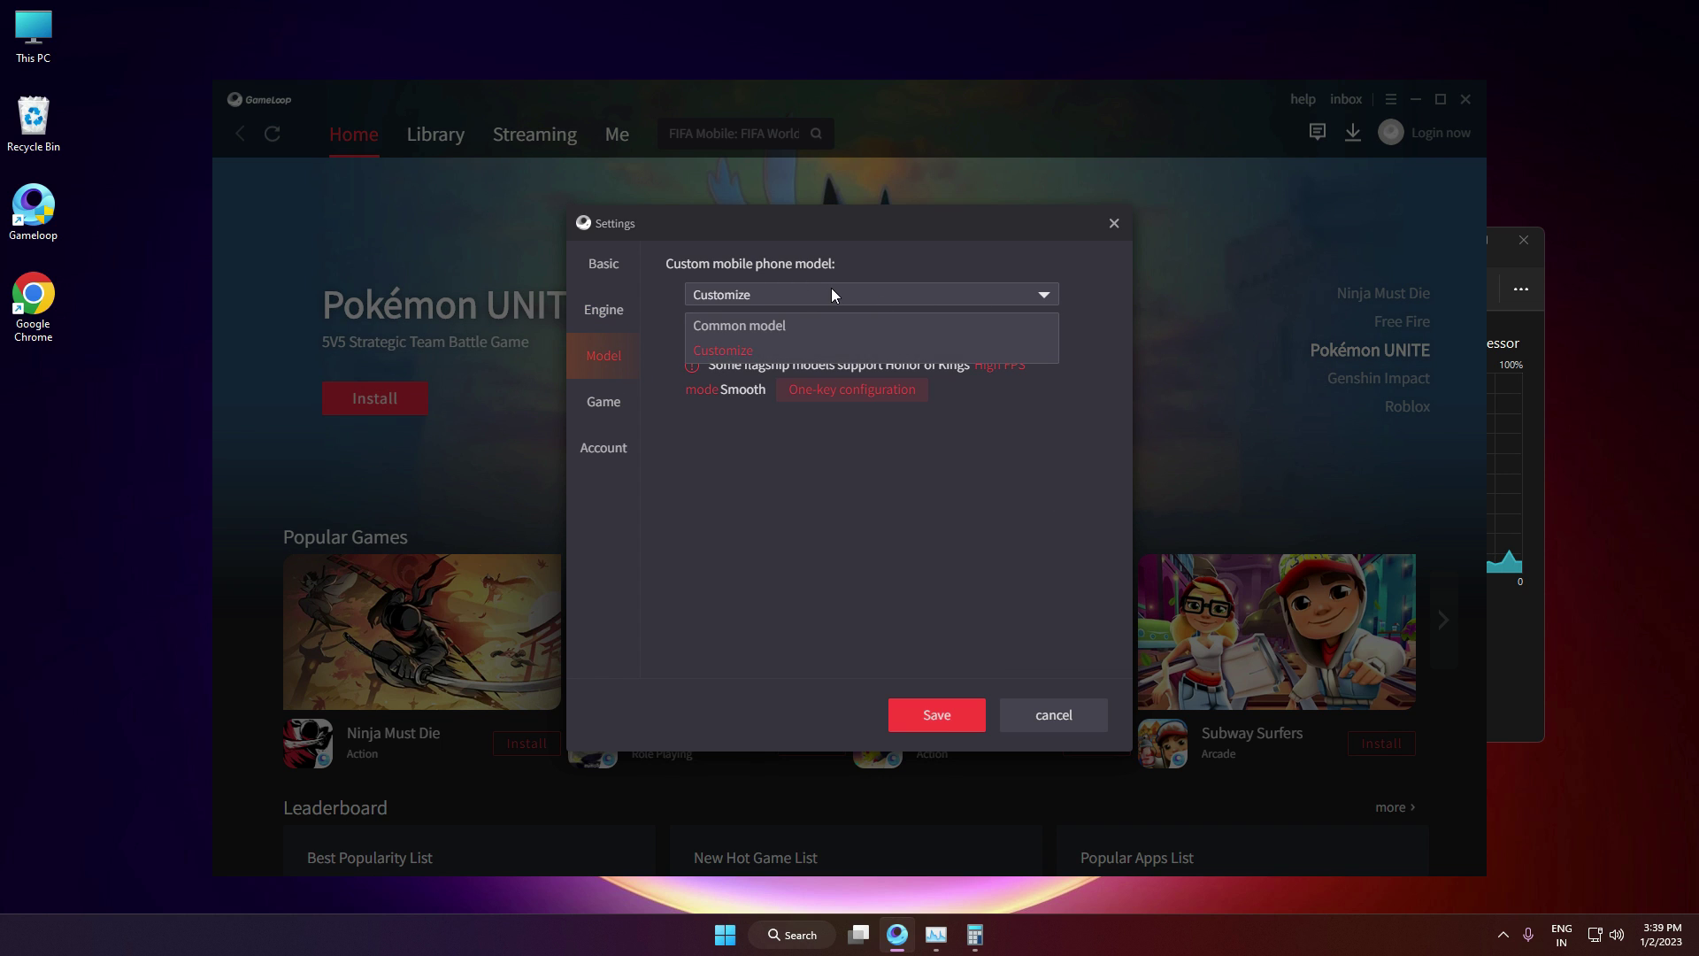
pyautogui.click(831, 288)
pyautogui.click(749, 297)
pyautogui.click(753, 325)
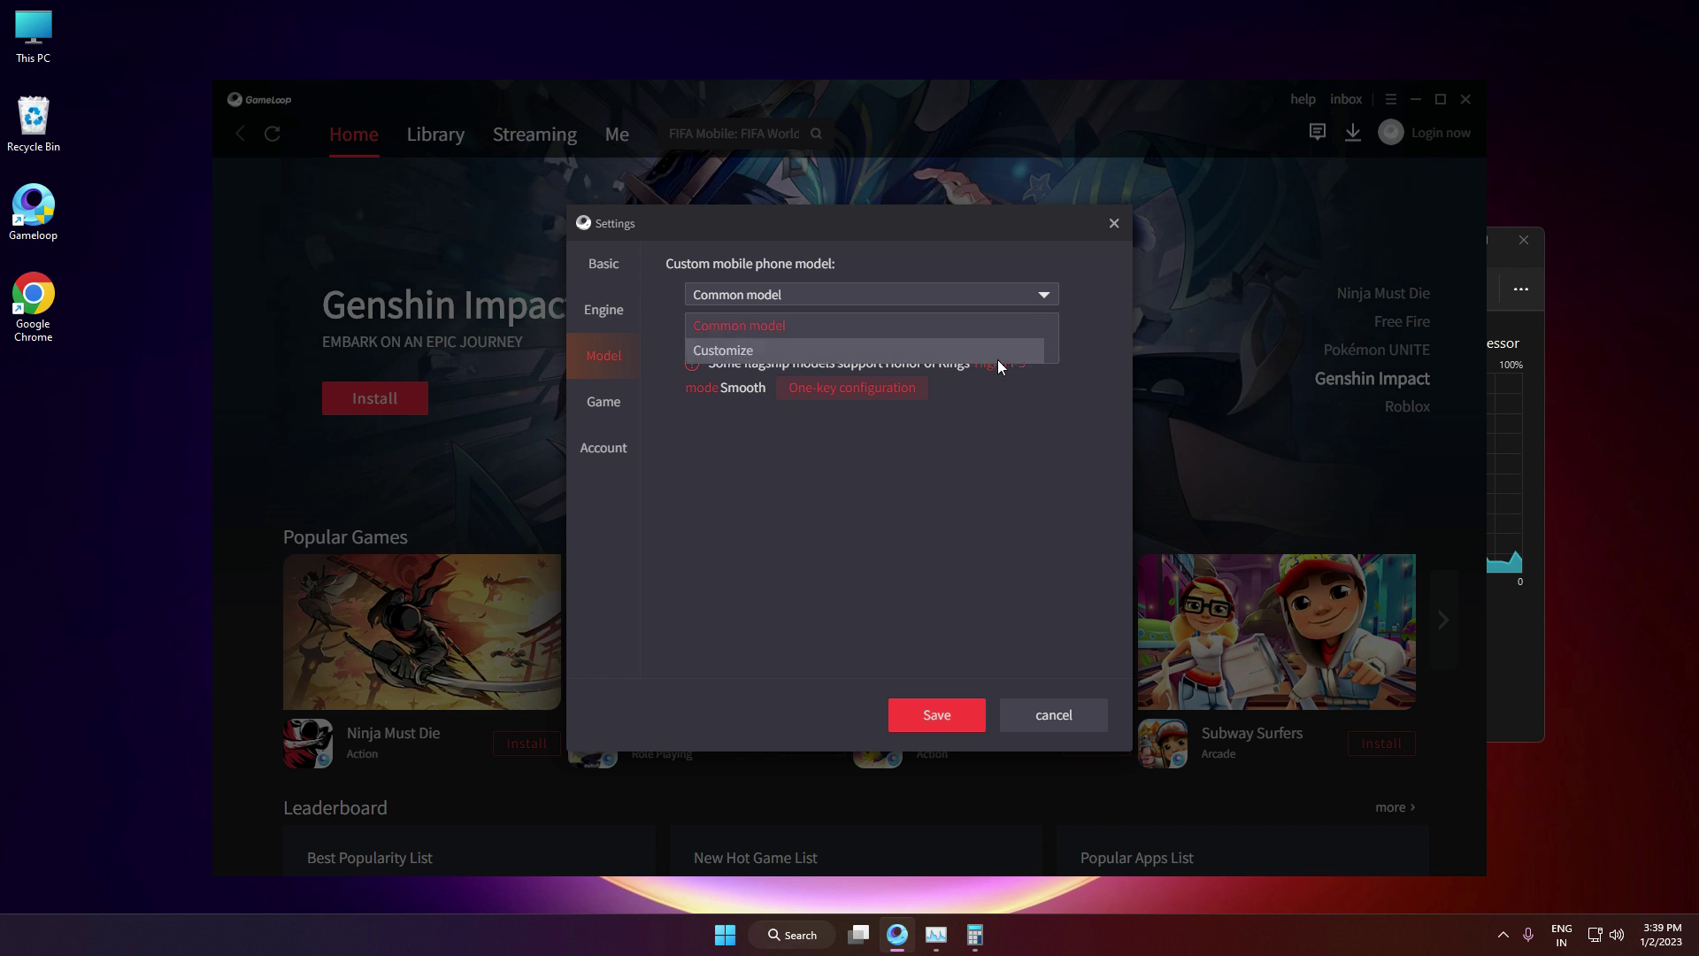
pyautogui.click(772, 328)
pyautogui.click(733, 350)
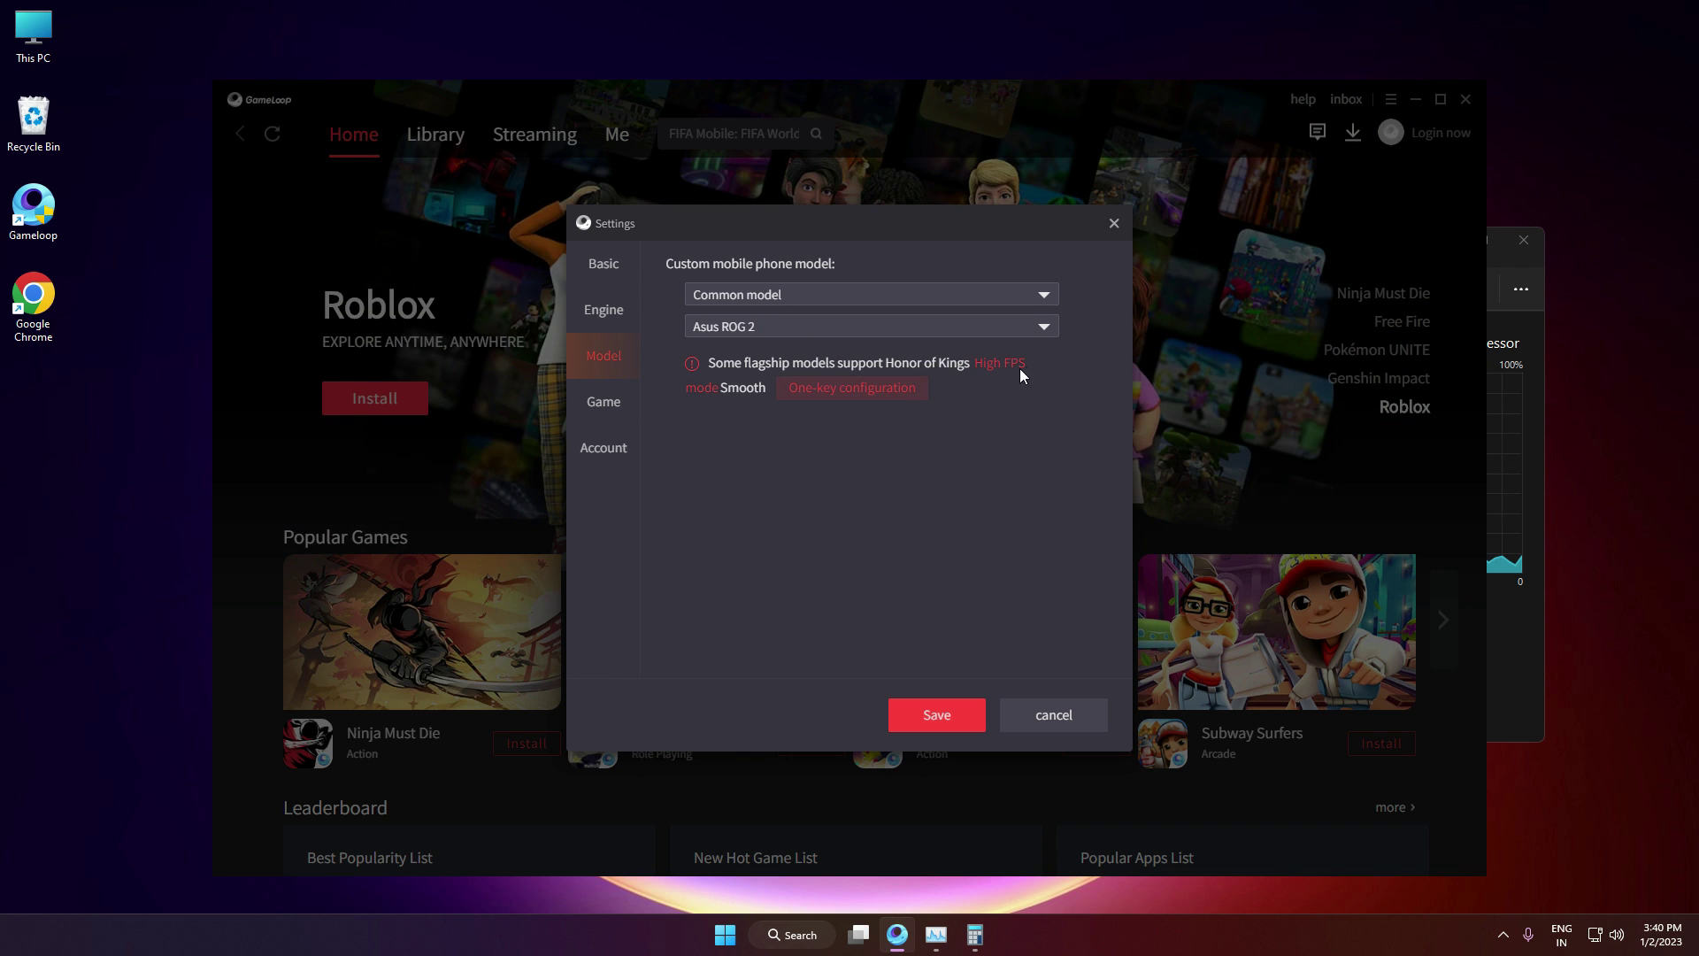
# Step: Set Call Of Duty:Mobile to HD 1080P definition with Smooth graphics quality, and save the GameLoop settings
pyautogui.click(605, 404)
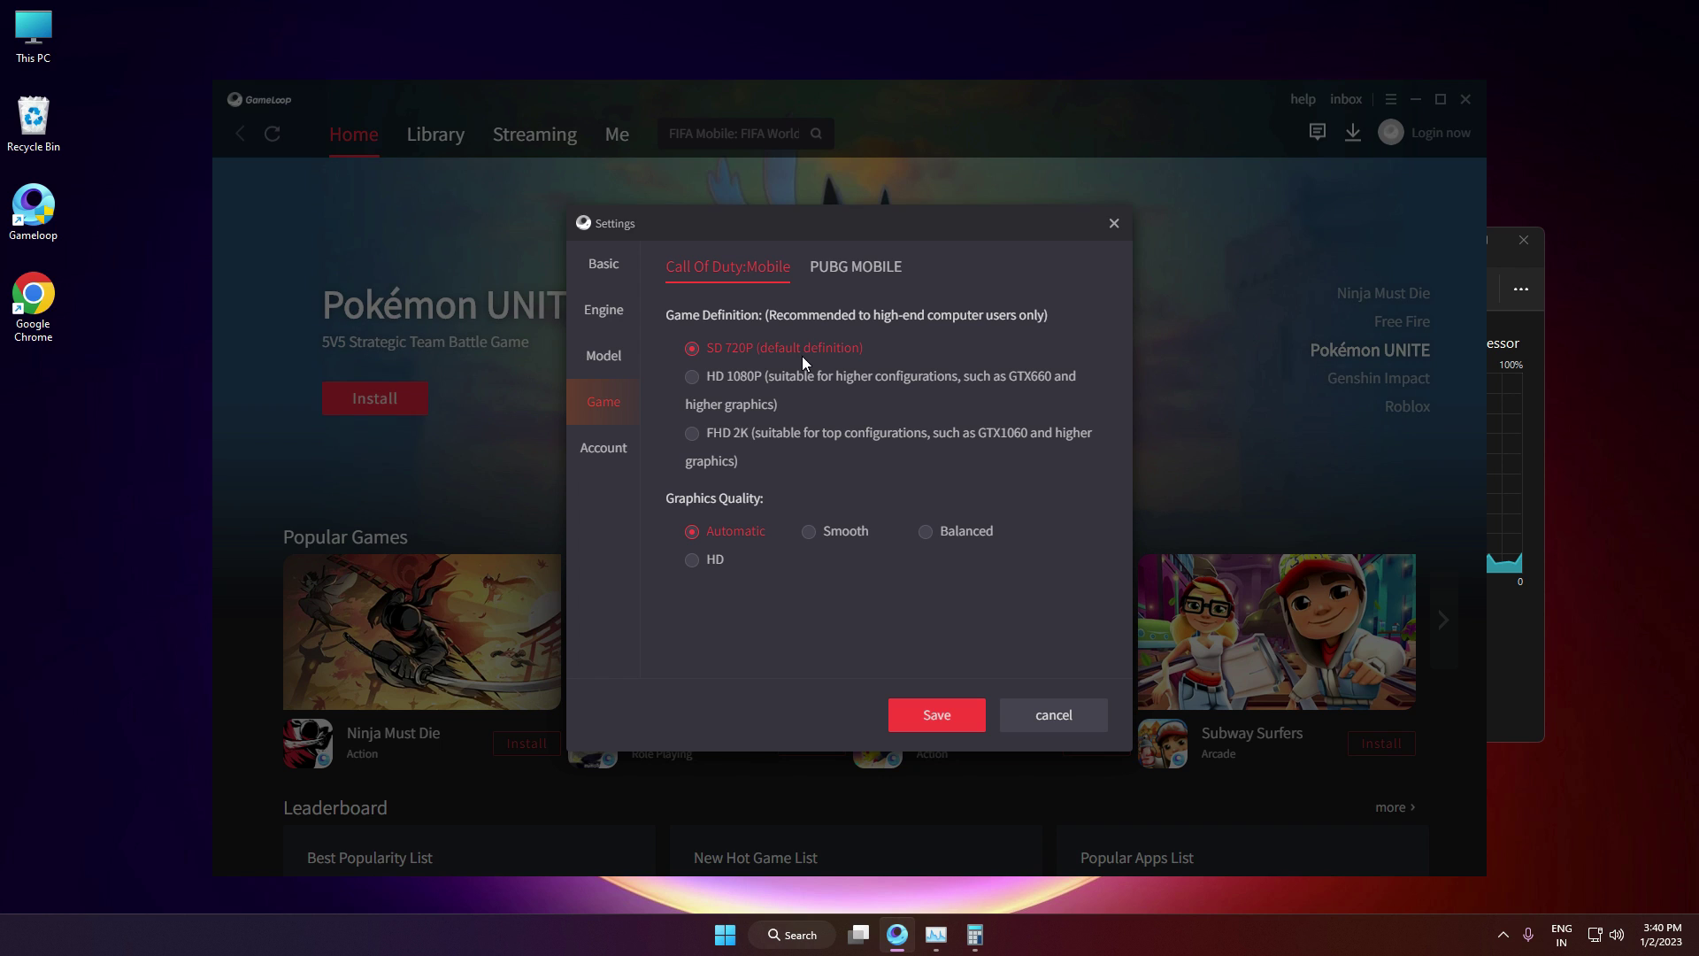
pyautogui.click(692, 377)
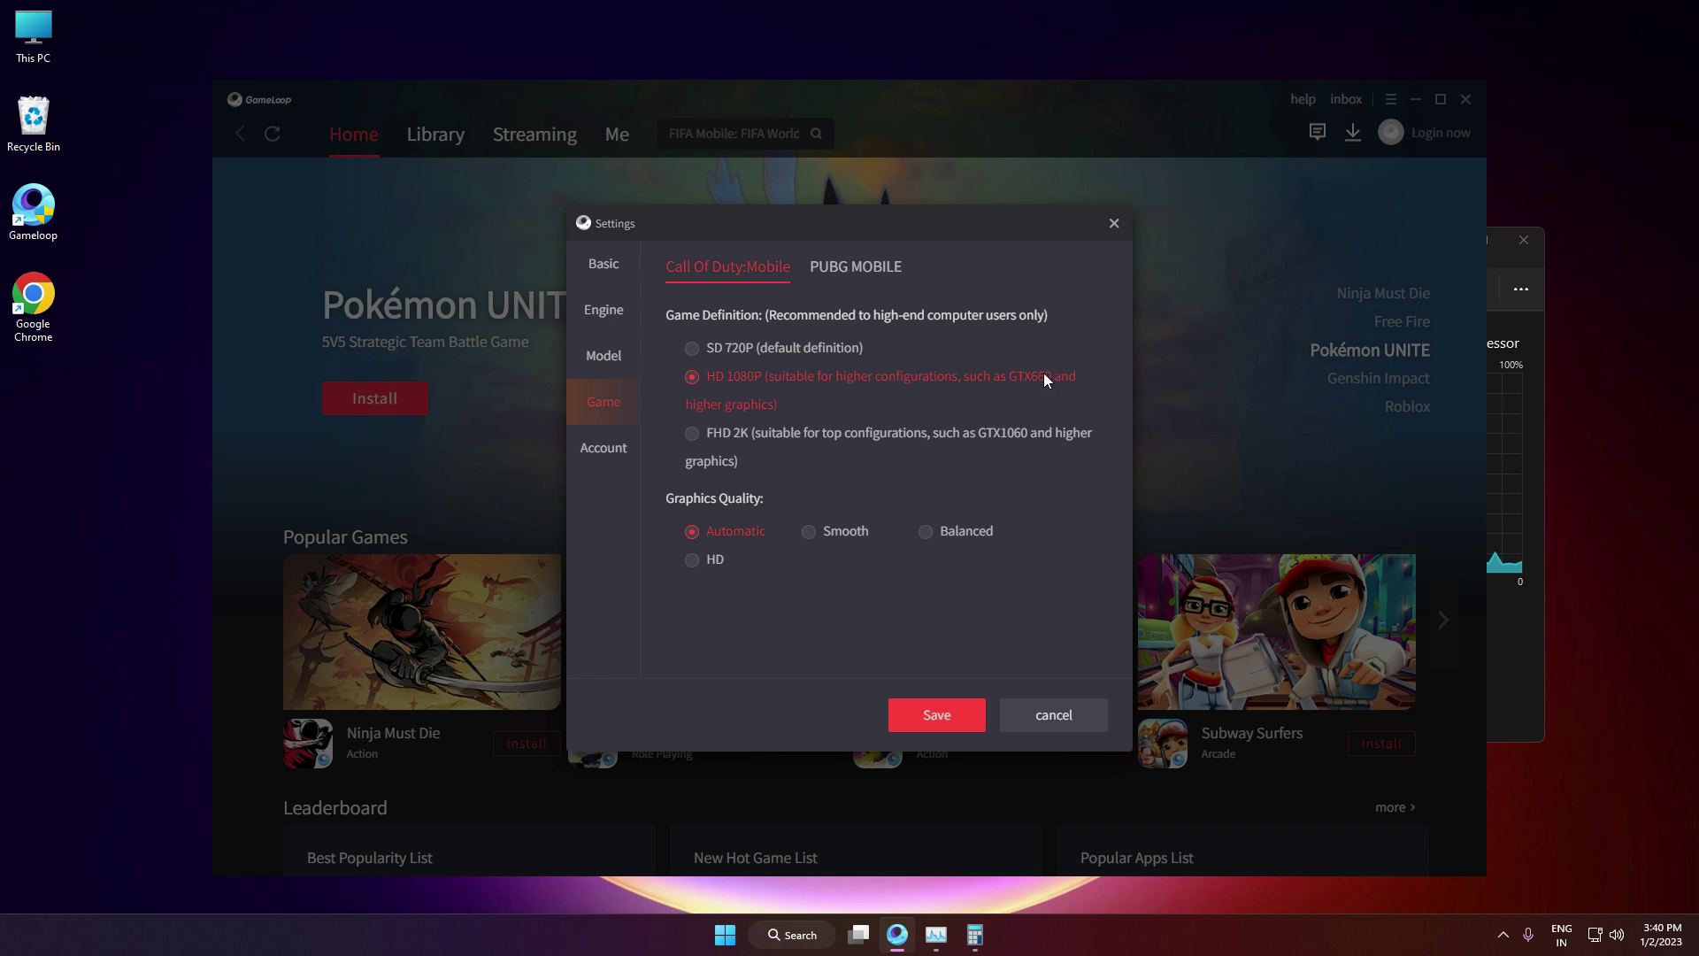
pyautogui.click(837, 433)
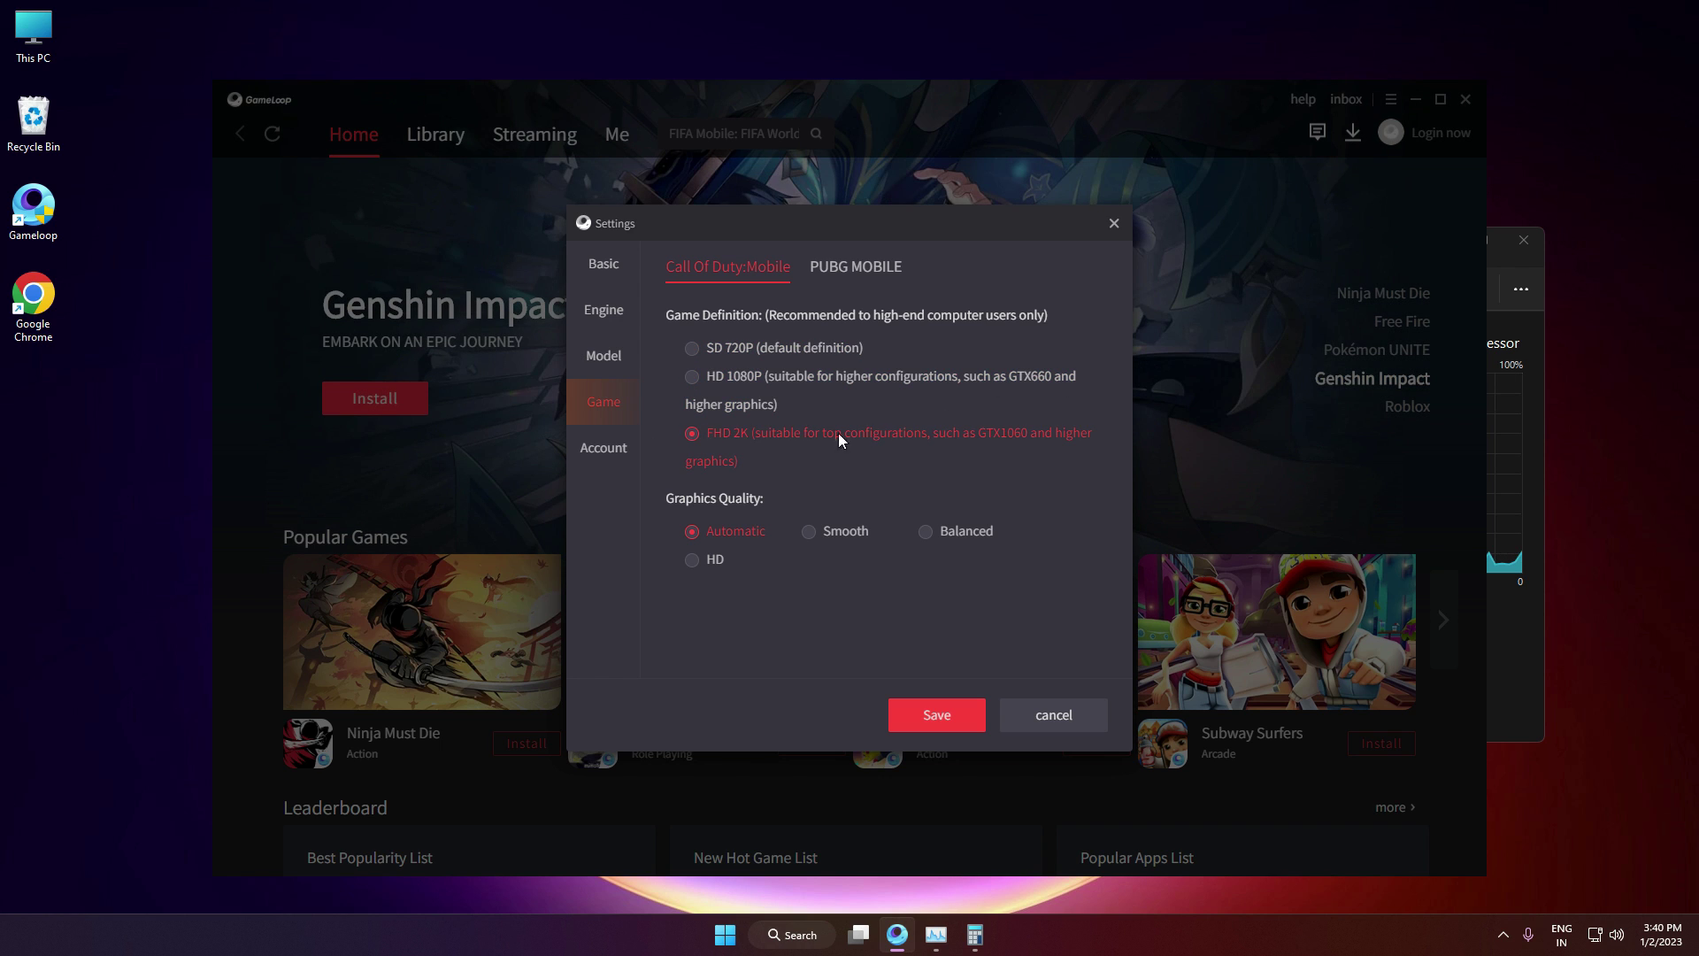
pyautogui.click(687, 380)
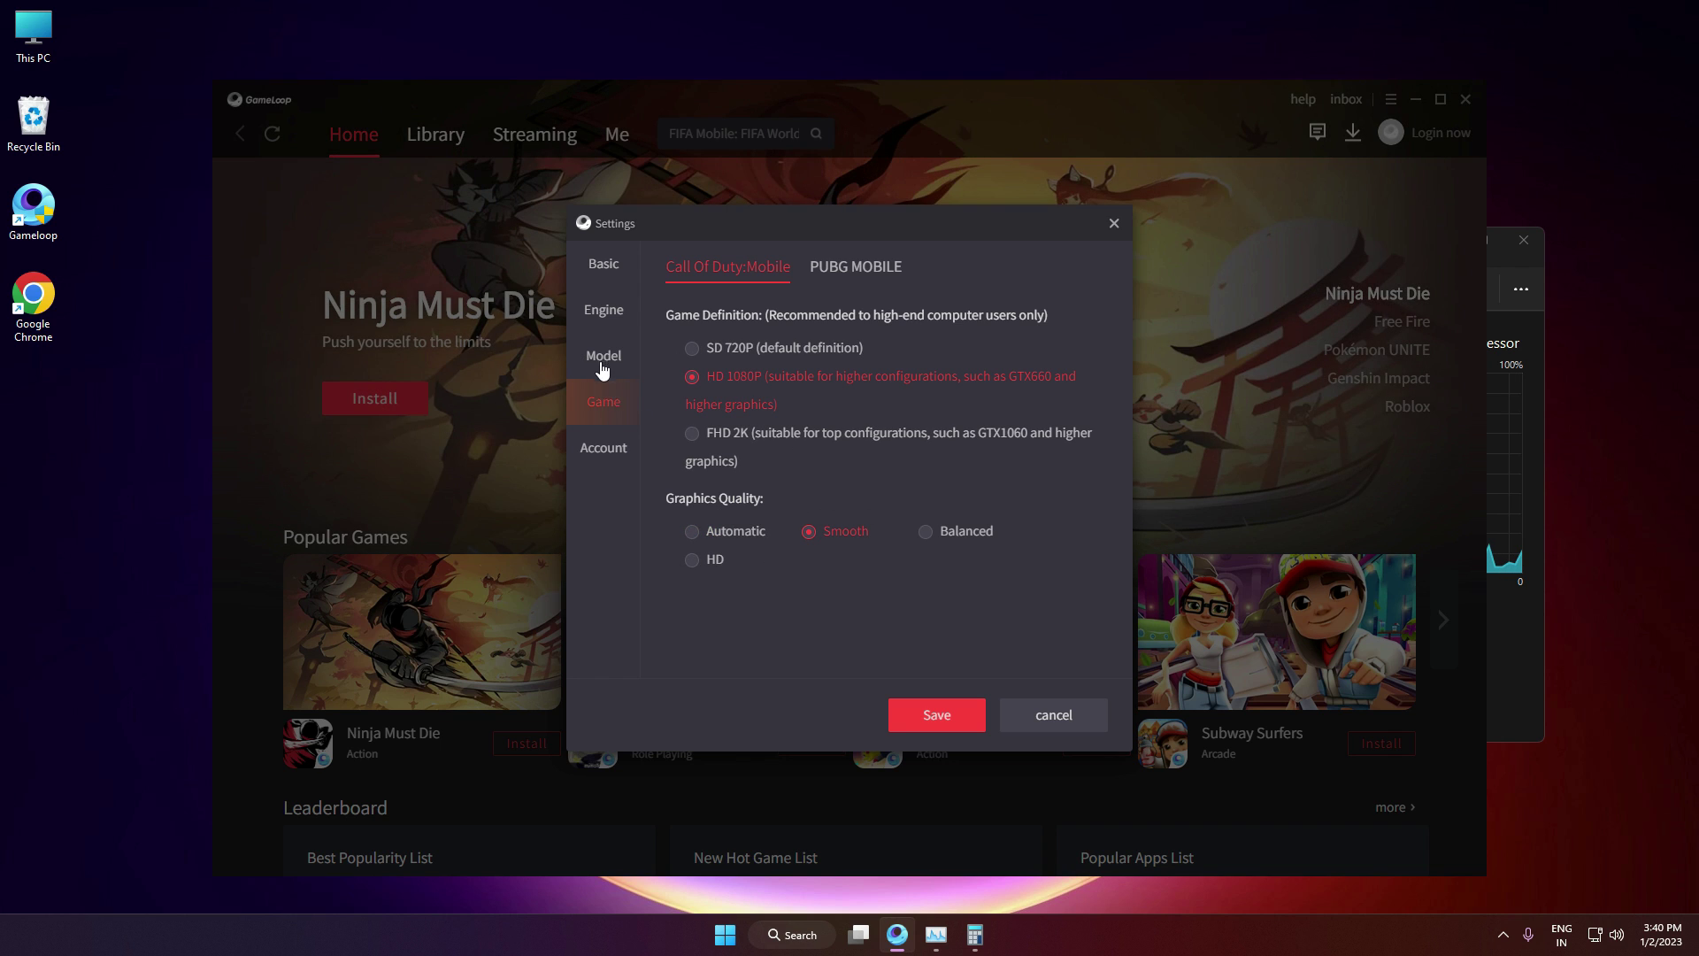
pyautogui.click(932, 712)
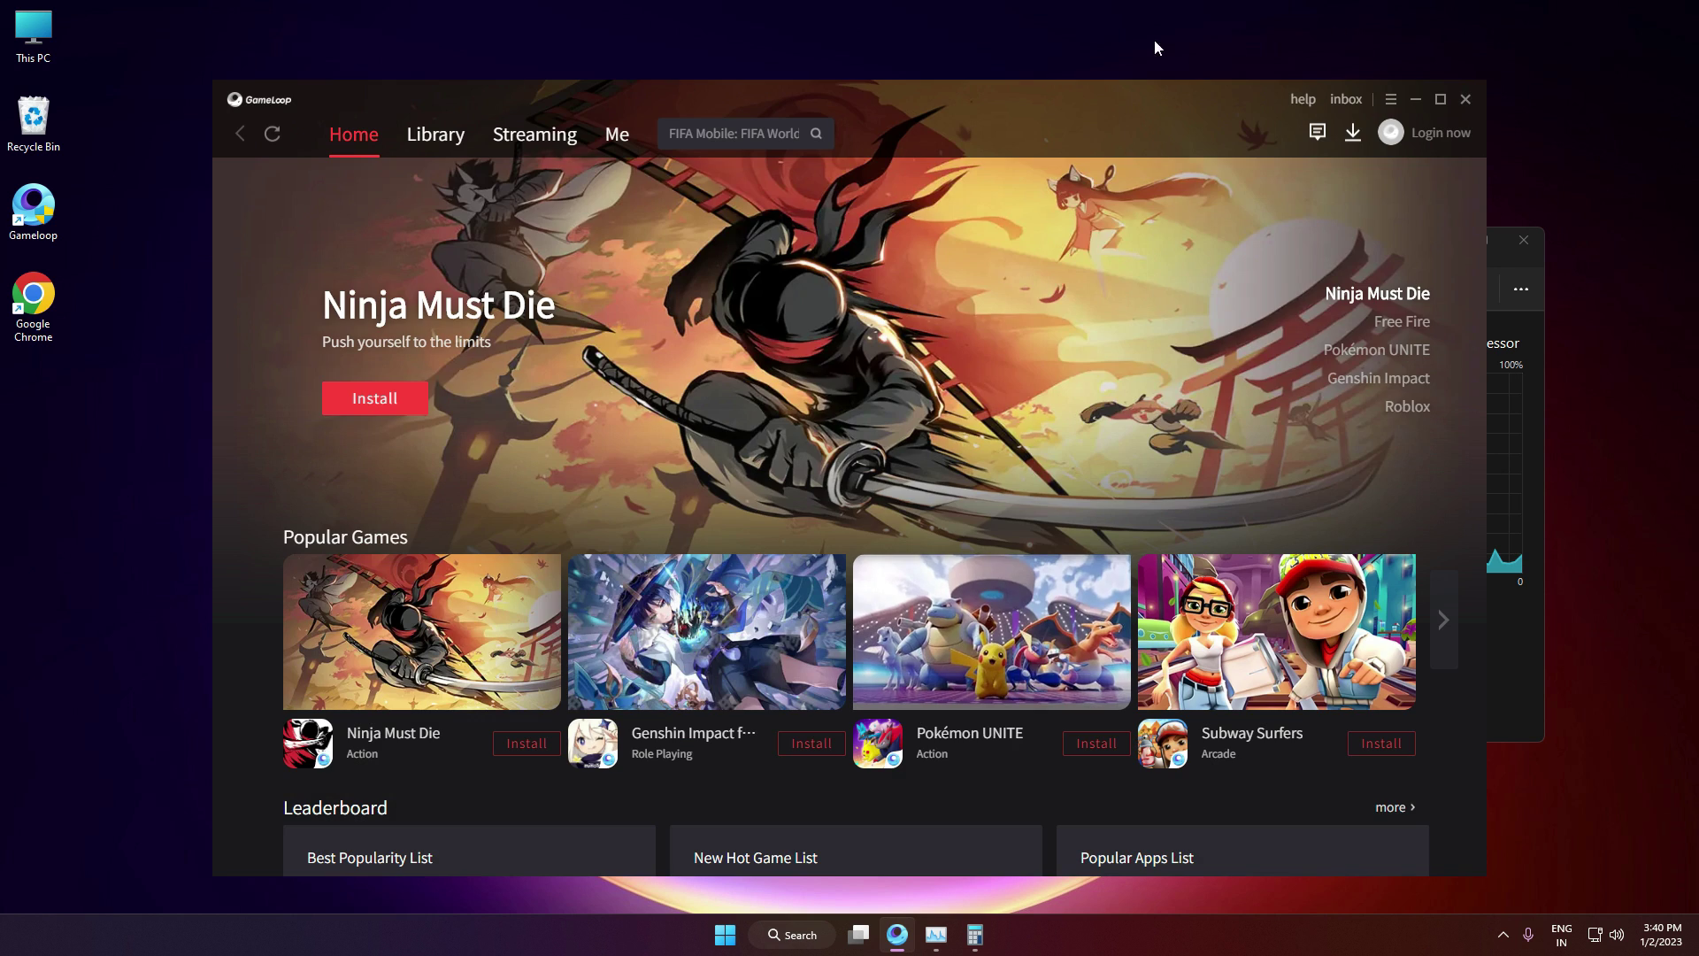
# Step: Launch PUBG MOBILE from the installed games, save High Definition 1080P as its quality, and postpone the restart
pyautogui.click(619, 136)
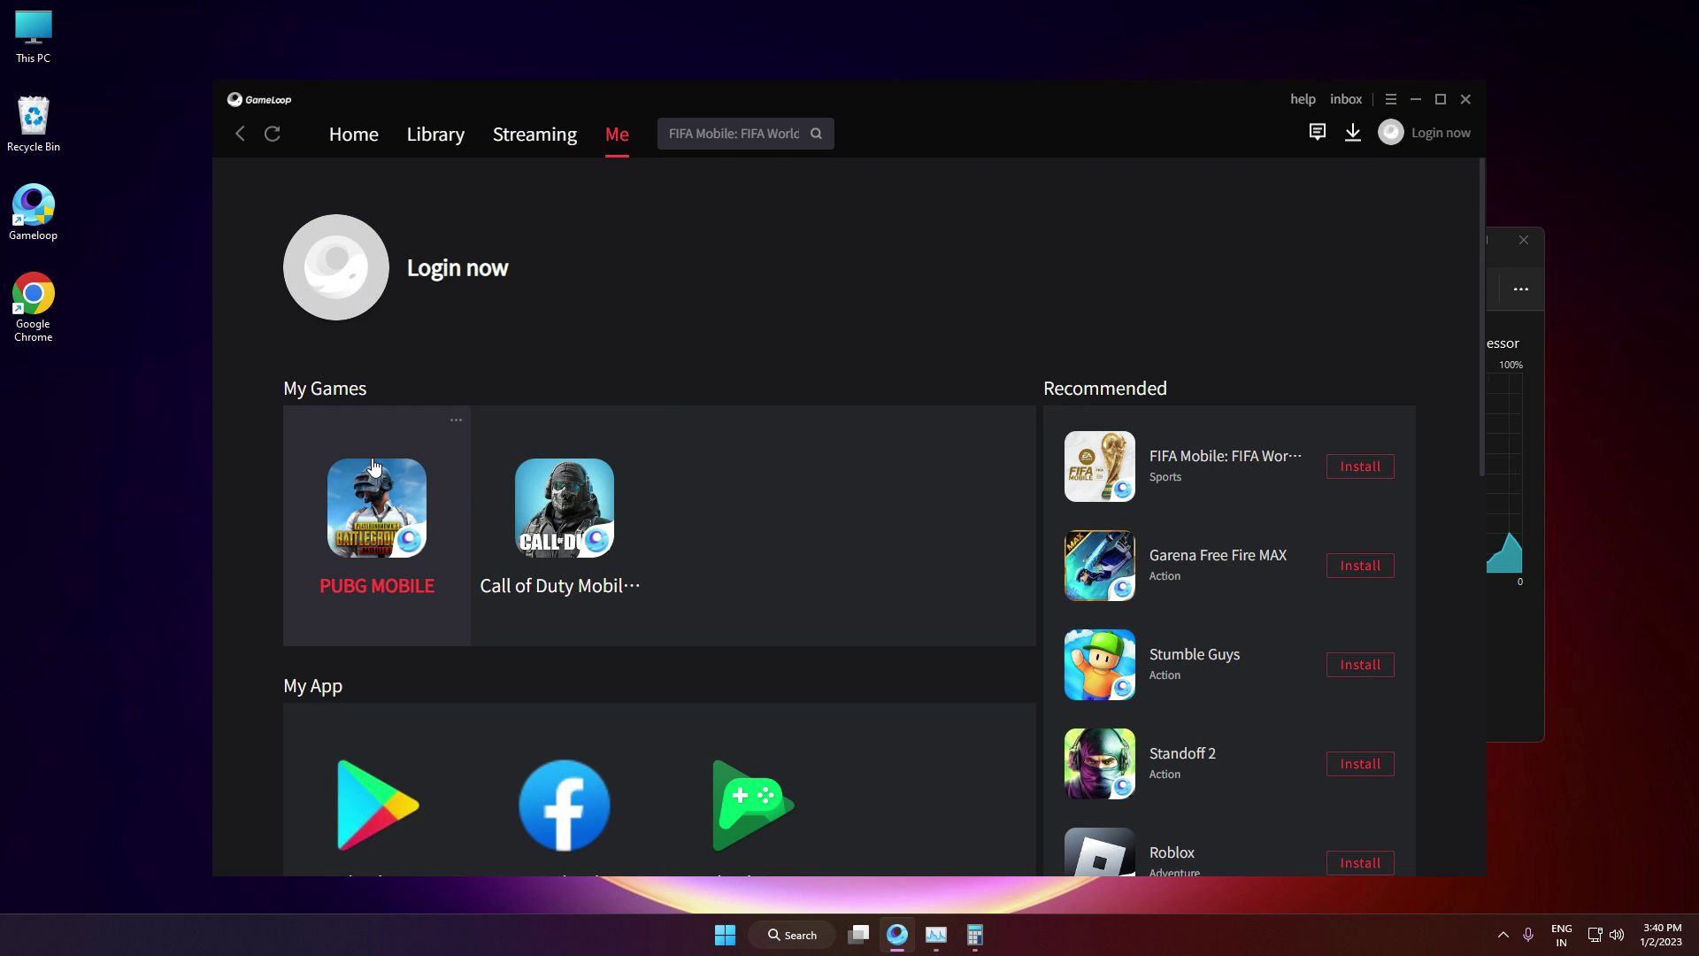
pyautogui.click(373, 466)
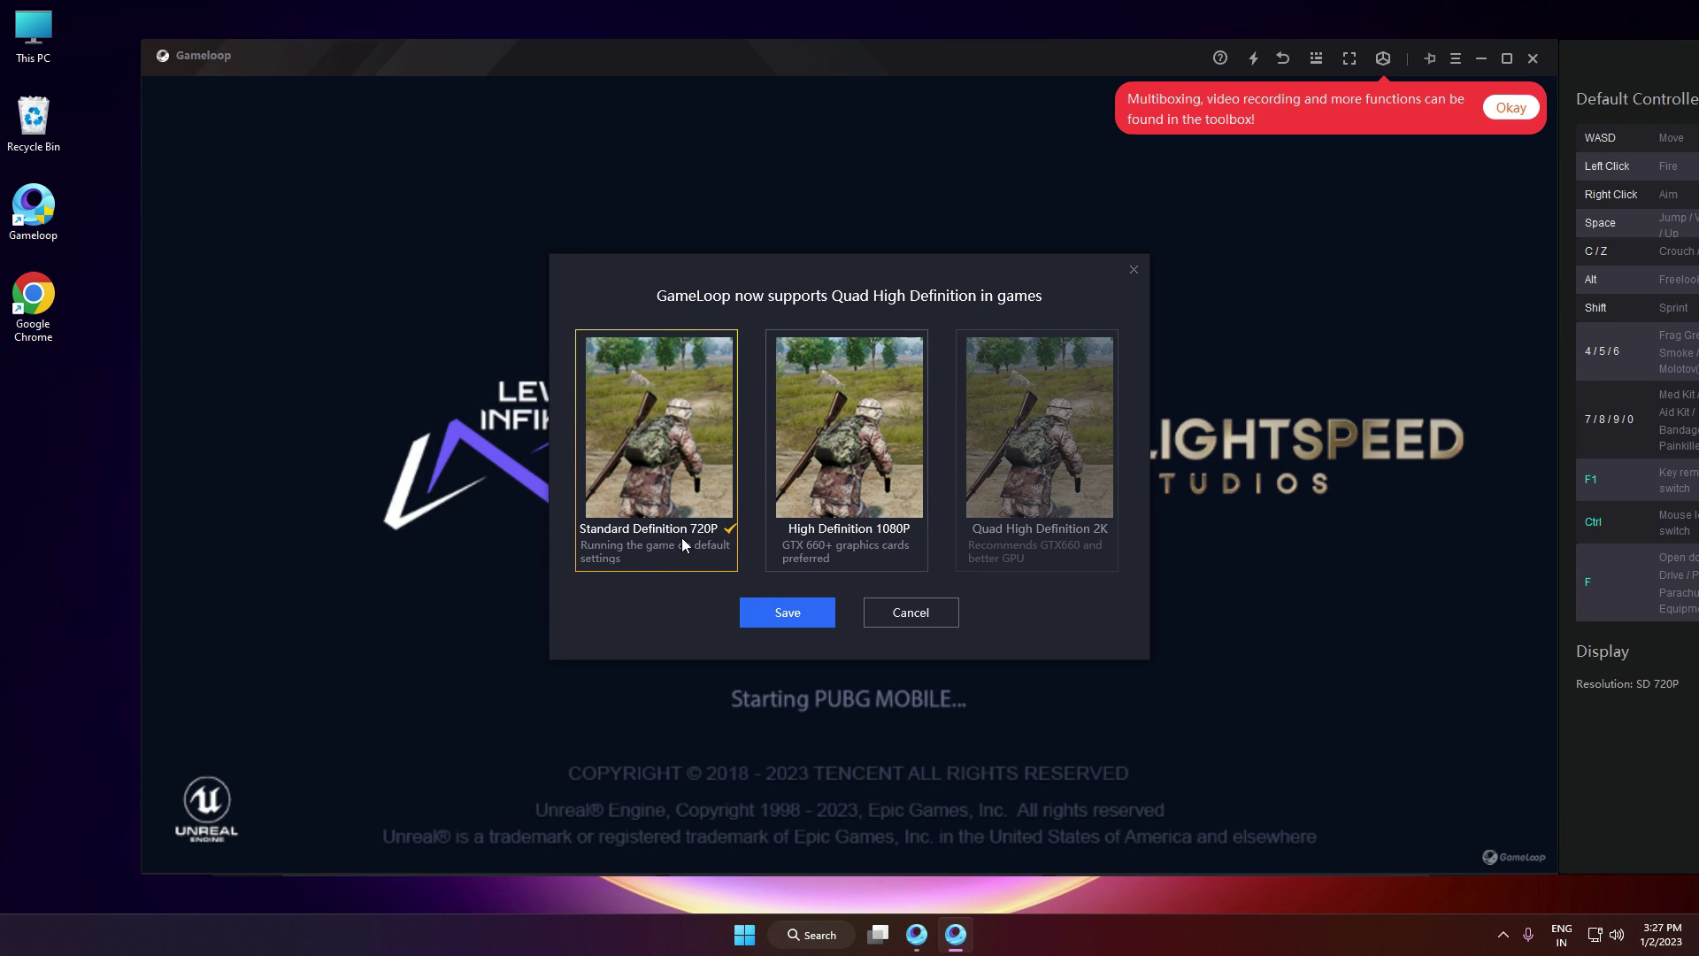
pyautogui.click(838, 457)
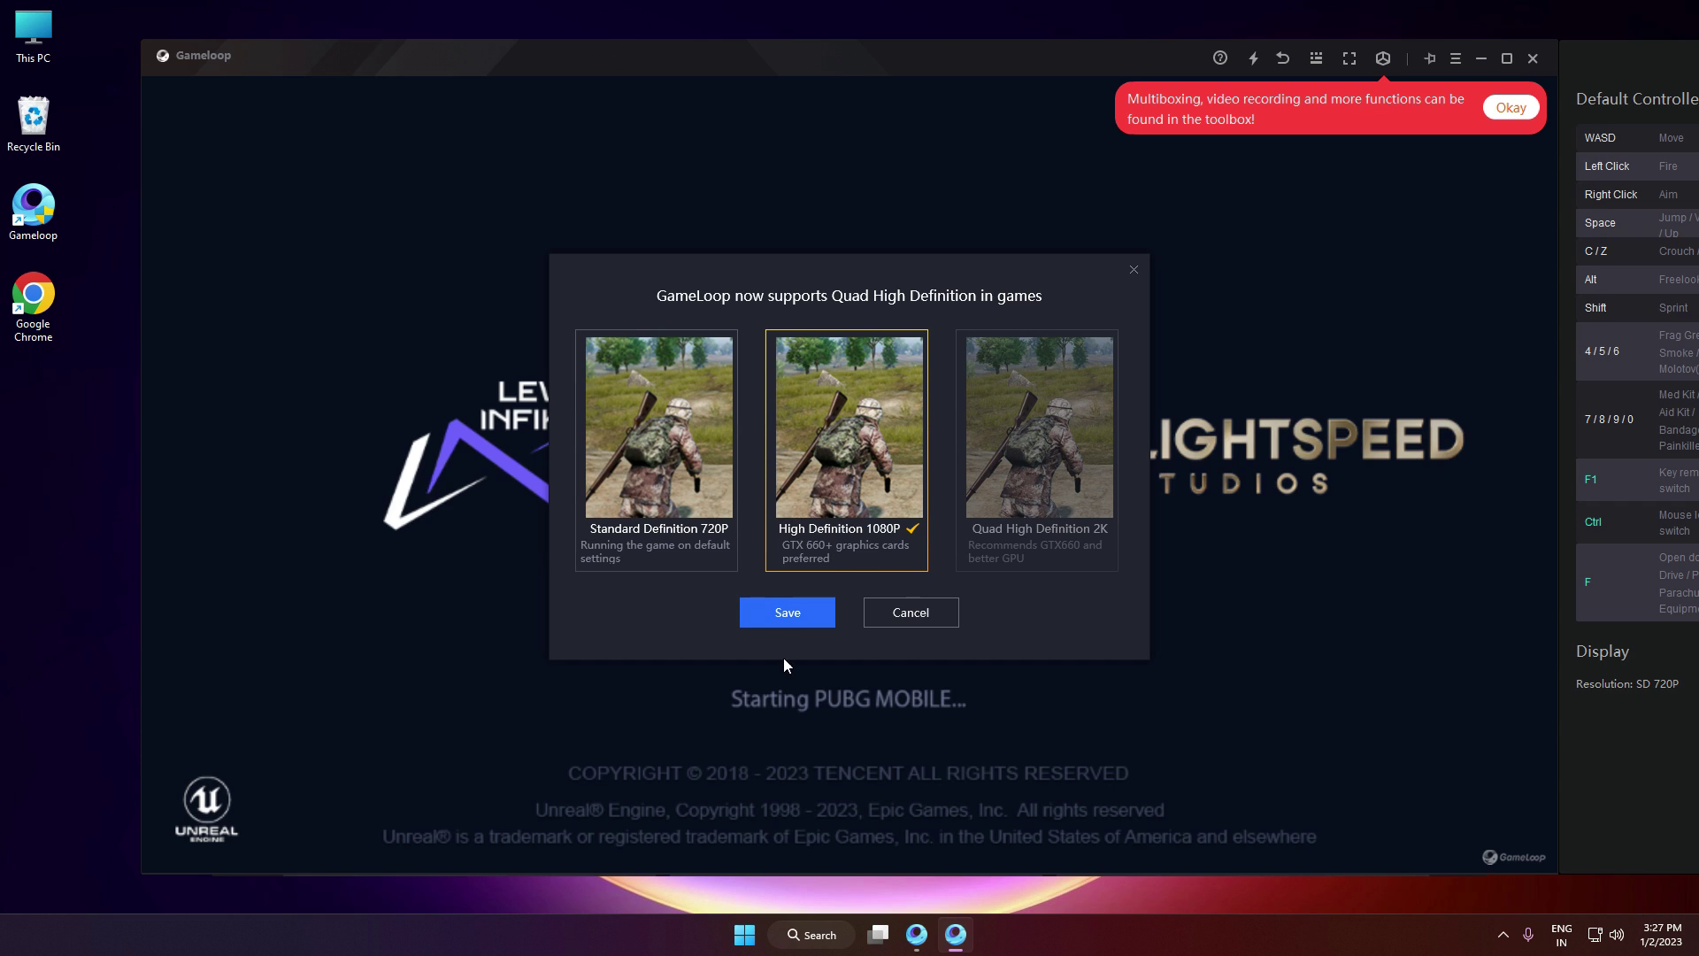
pyautogui.click(799, 617)
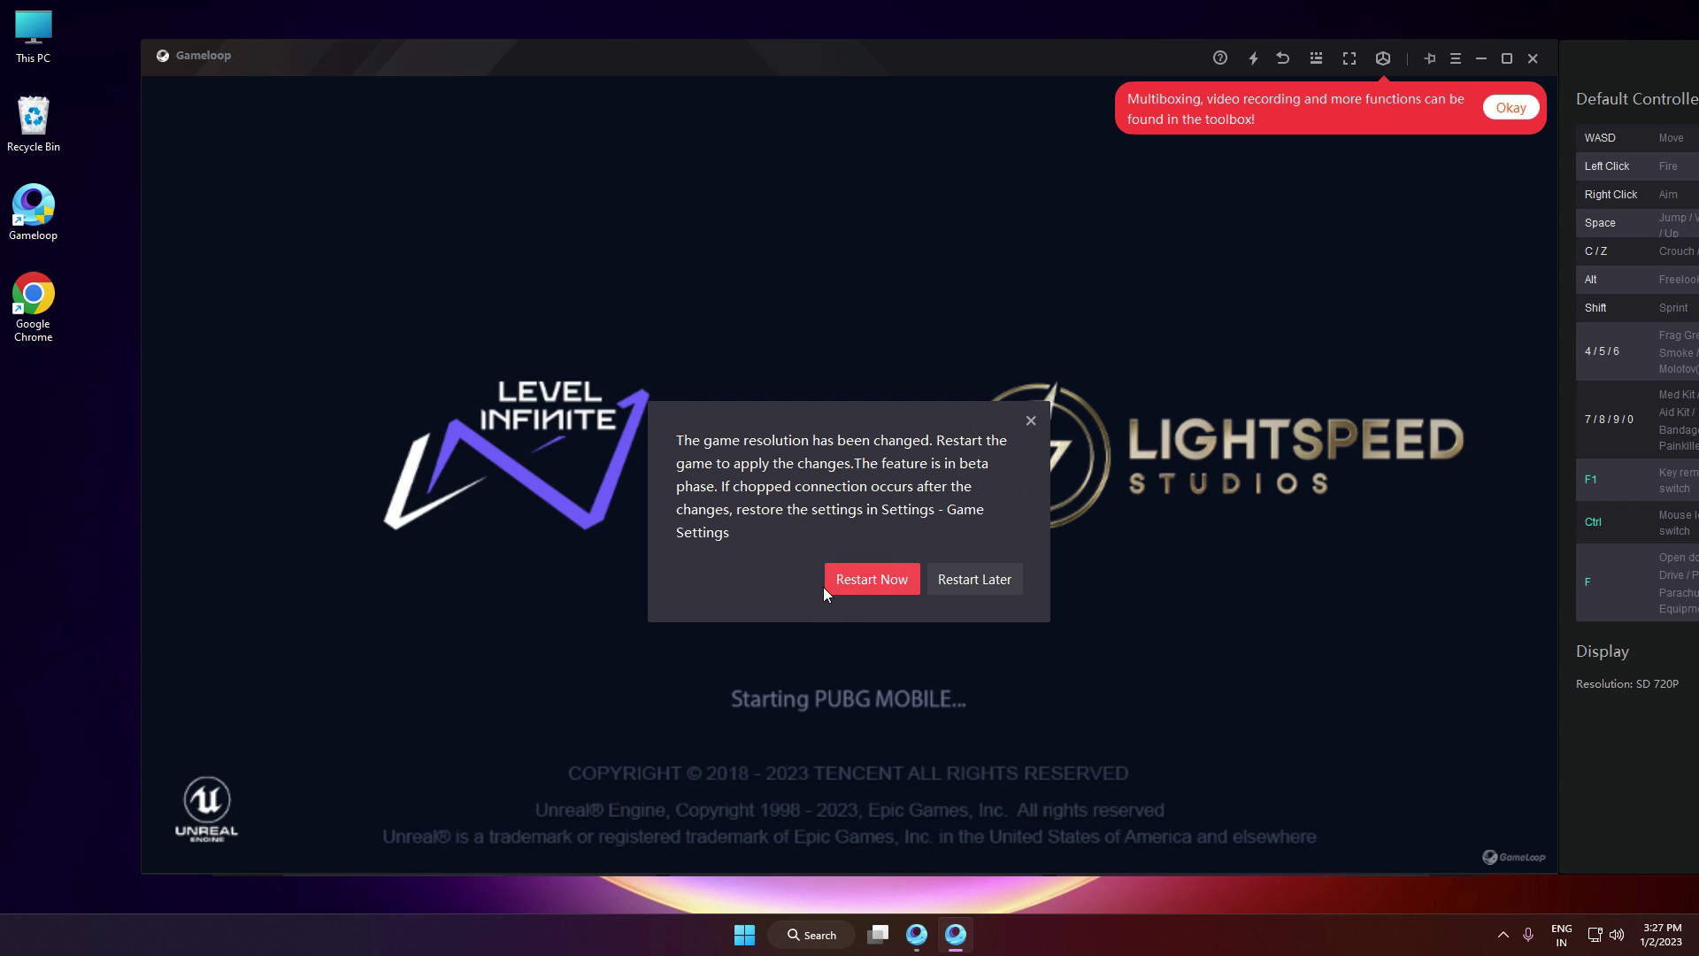
pyautogui.click(966, 584)
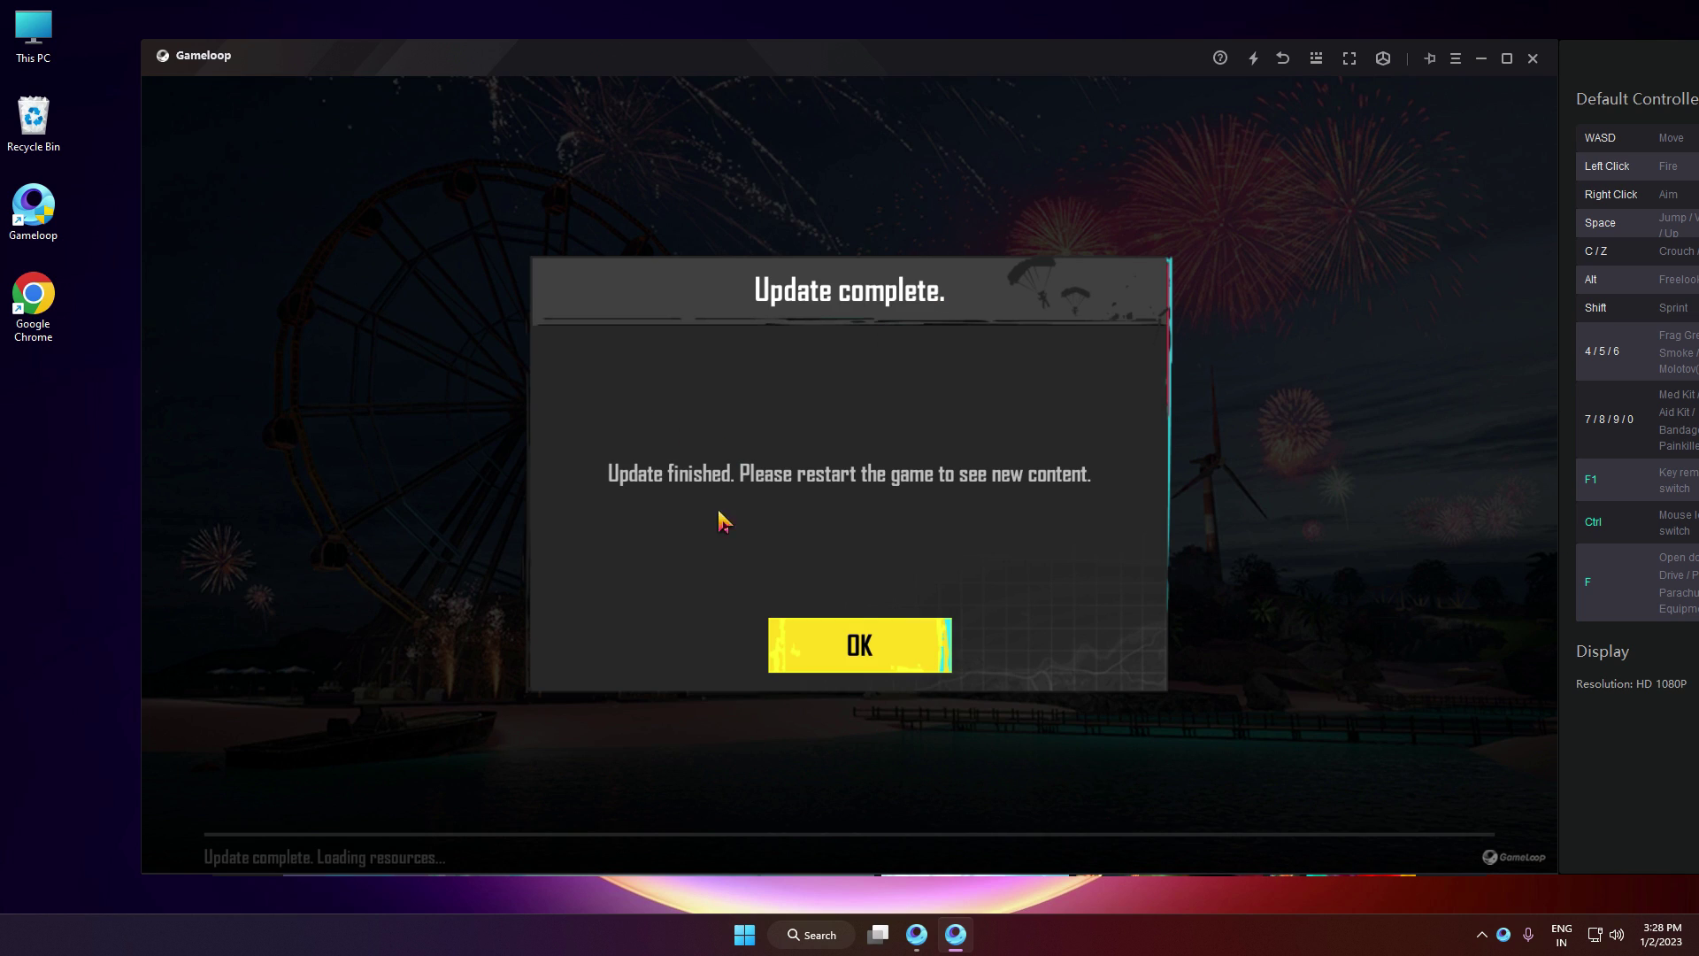
# Step: Acknowledge the game's update and emulator notices, and accept all of its privacy agreements
pyautogui.click(899, 630)
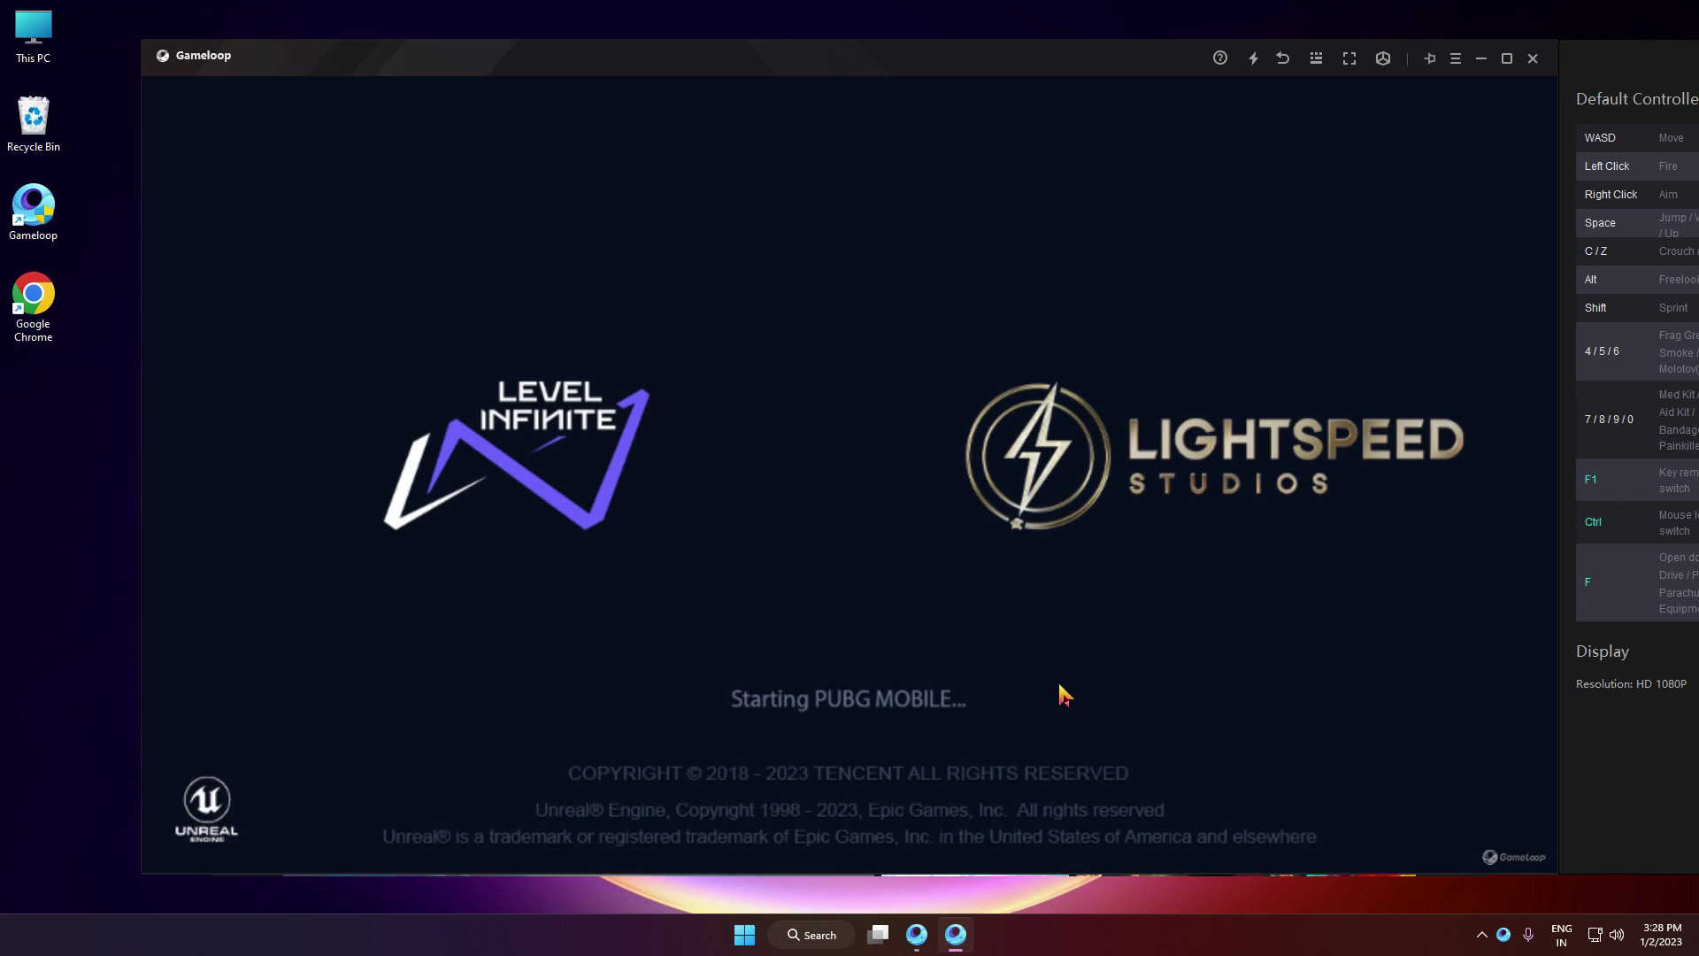
pyautogui.moveTo(973, 74); pyautogui.dragTo(961, 83)
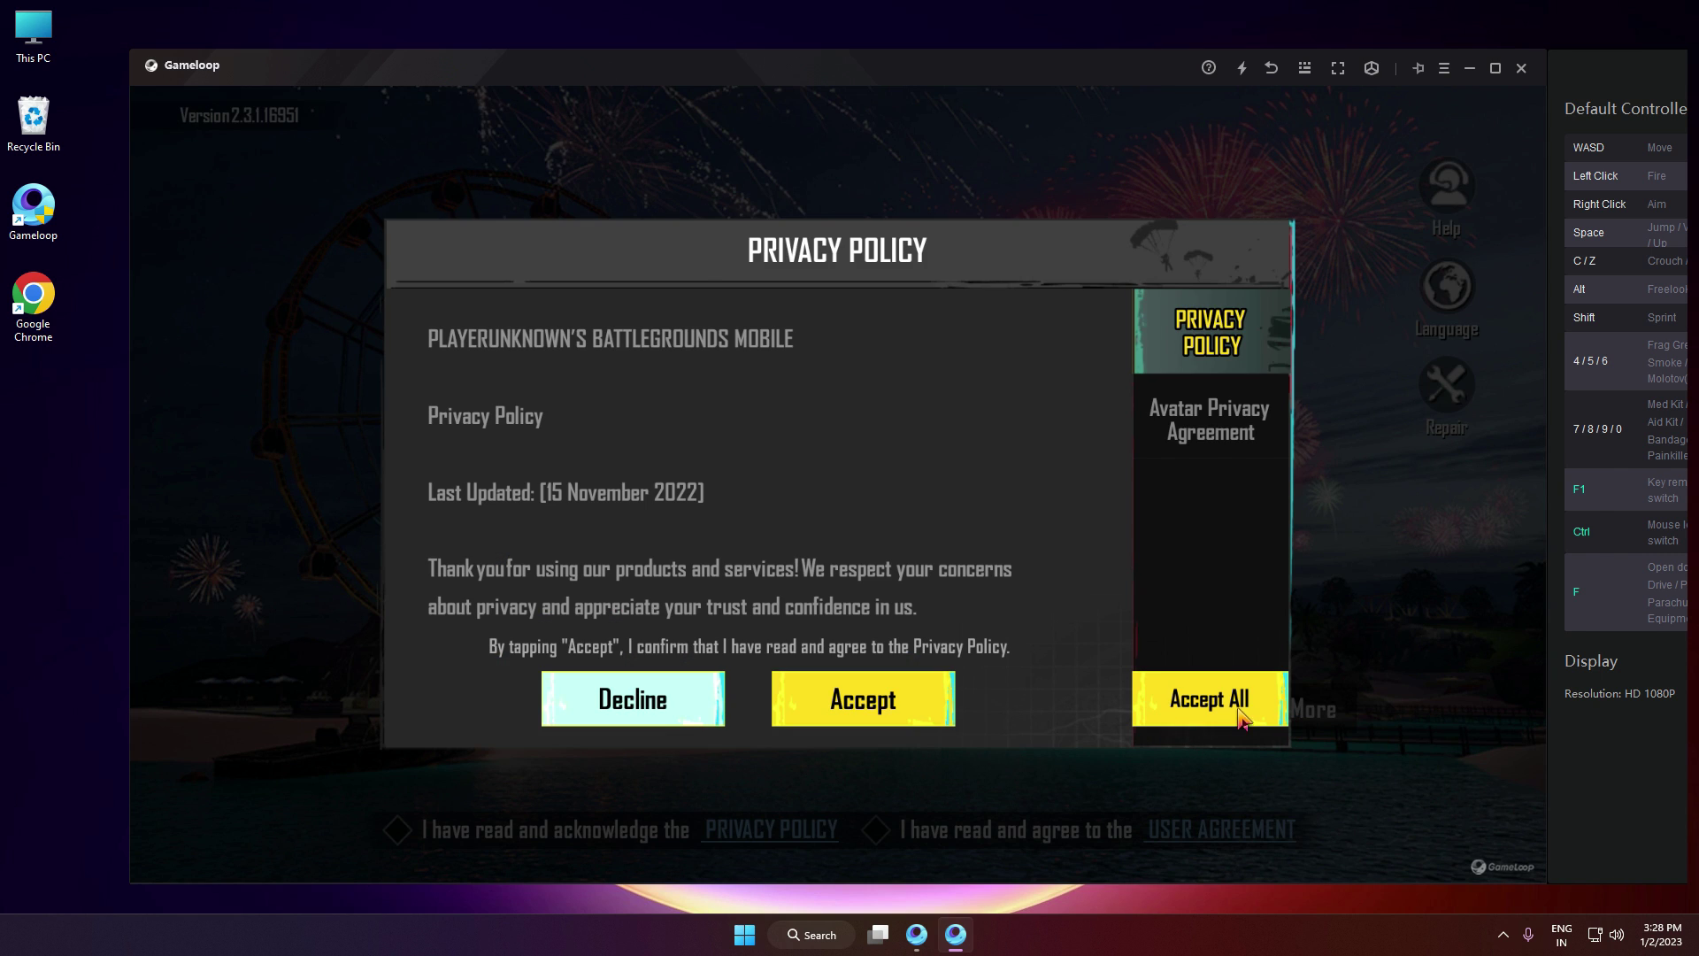
pyautogui.click(1239, 715)
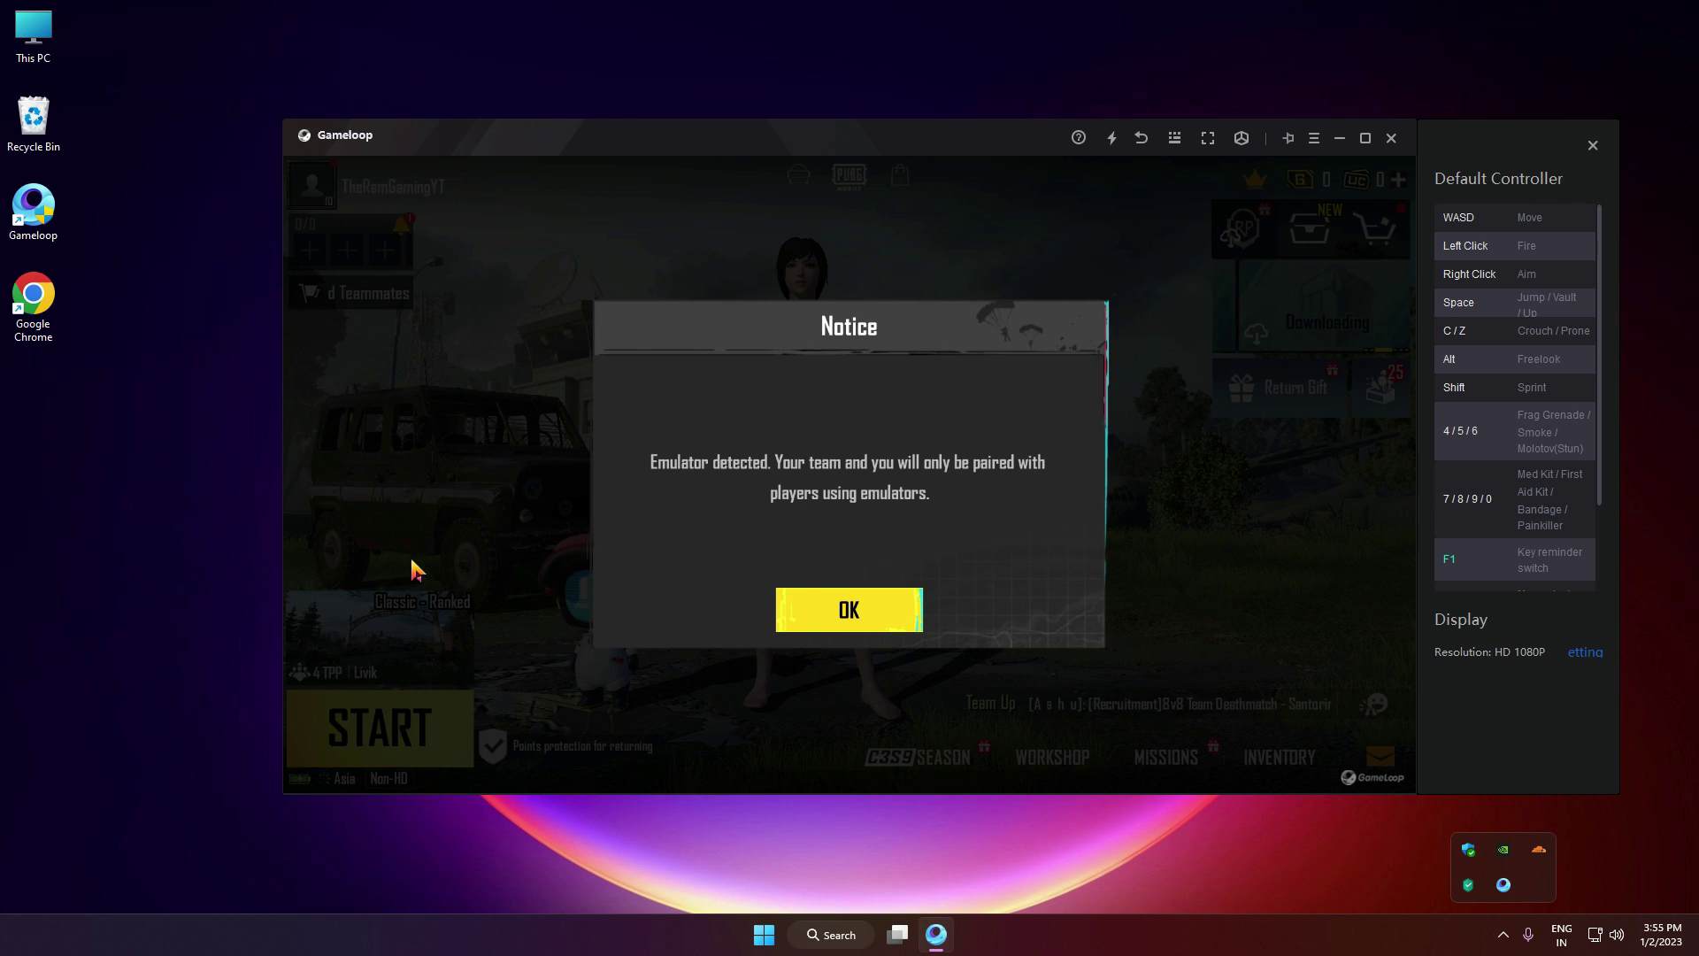
pyautogui.click(911, 612)
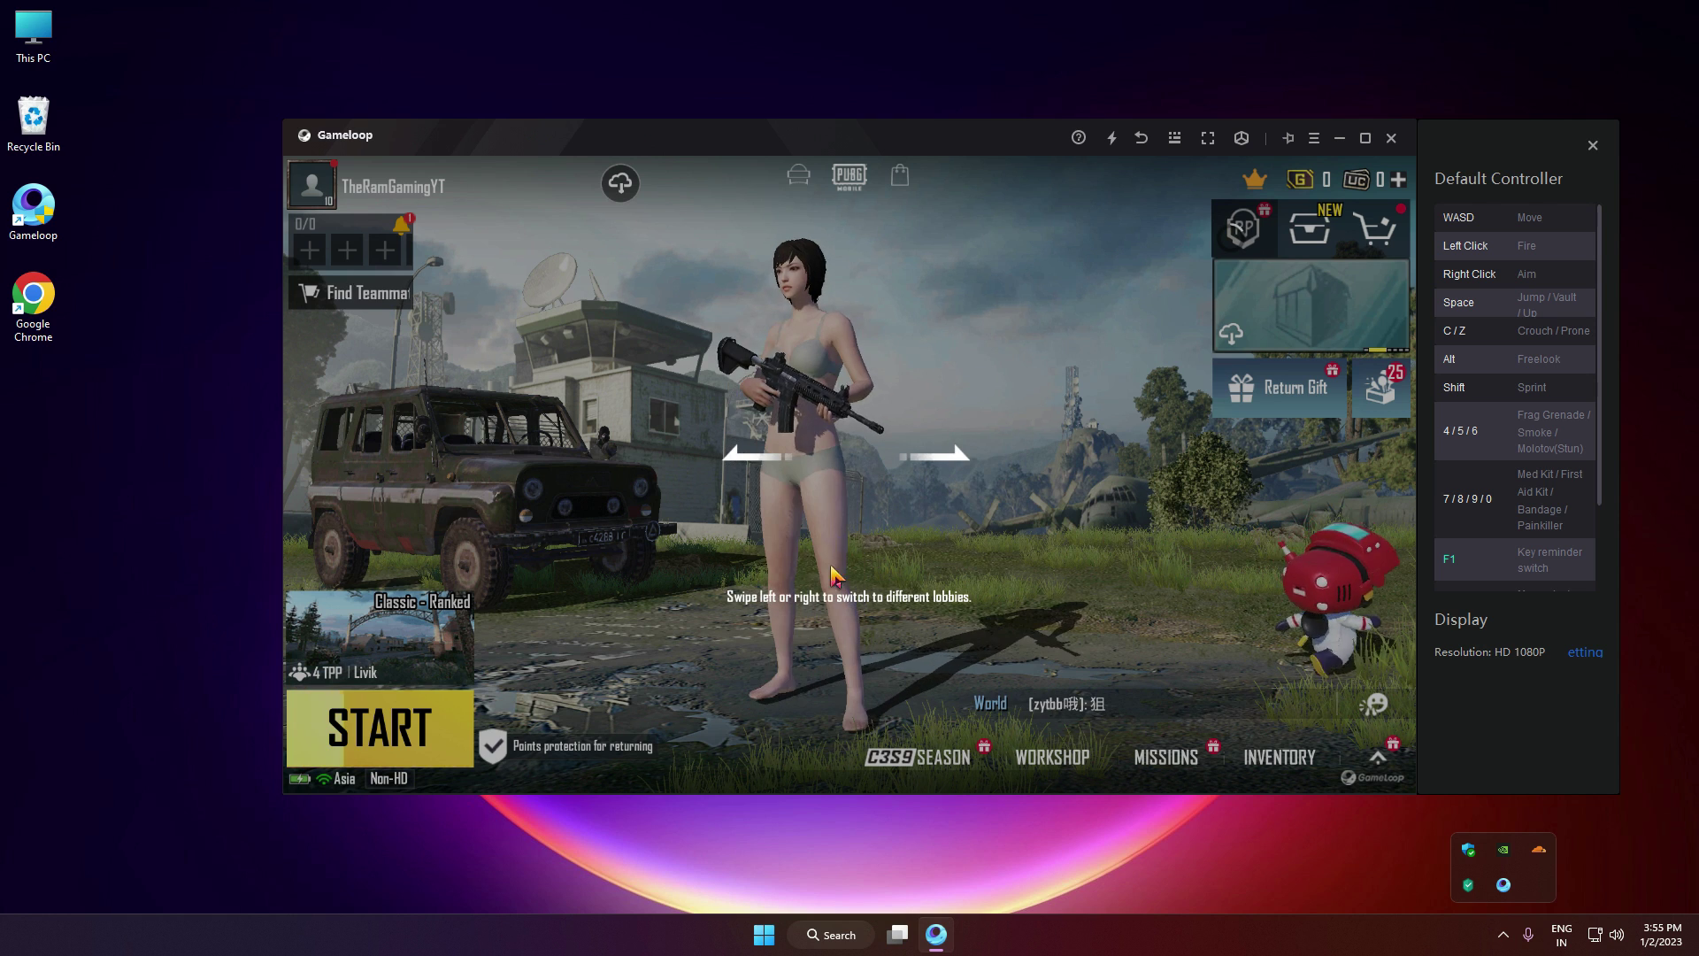
# Step: Open the in-game graphics settings and apply Smooth graphics with a 90 fps frame rate to the Combat screen
pyautogui.click(1378, 759)
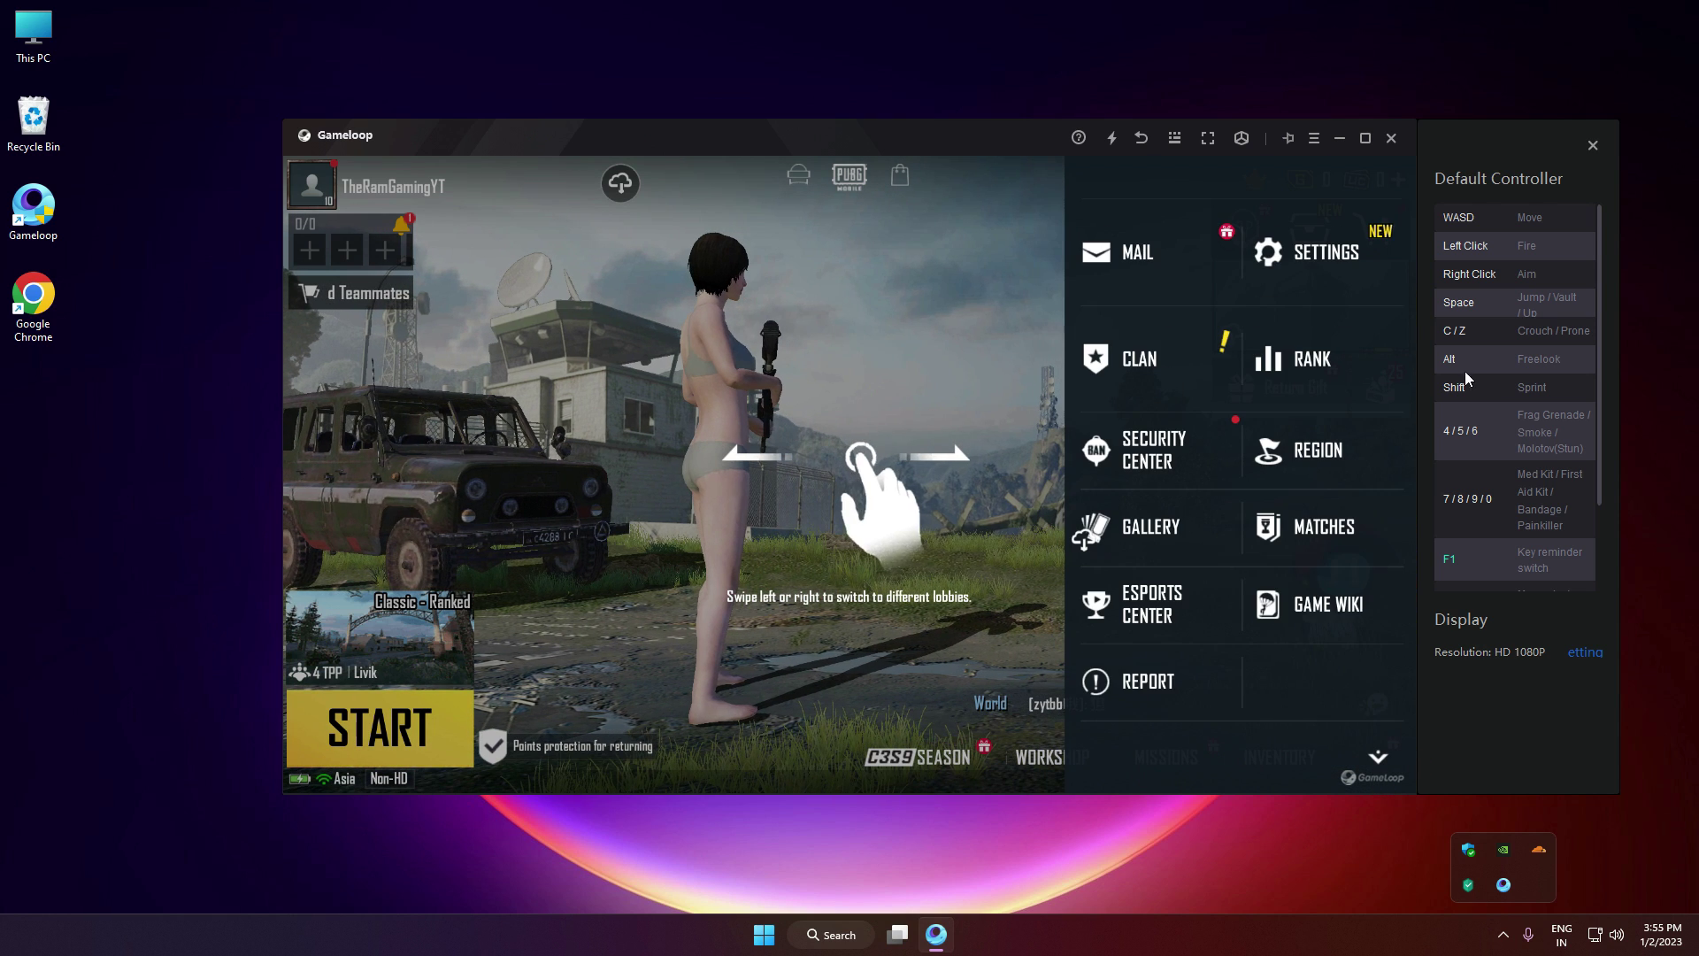
pyautogui.click(1318, 251)
pyautogui.click(1392, 388)
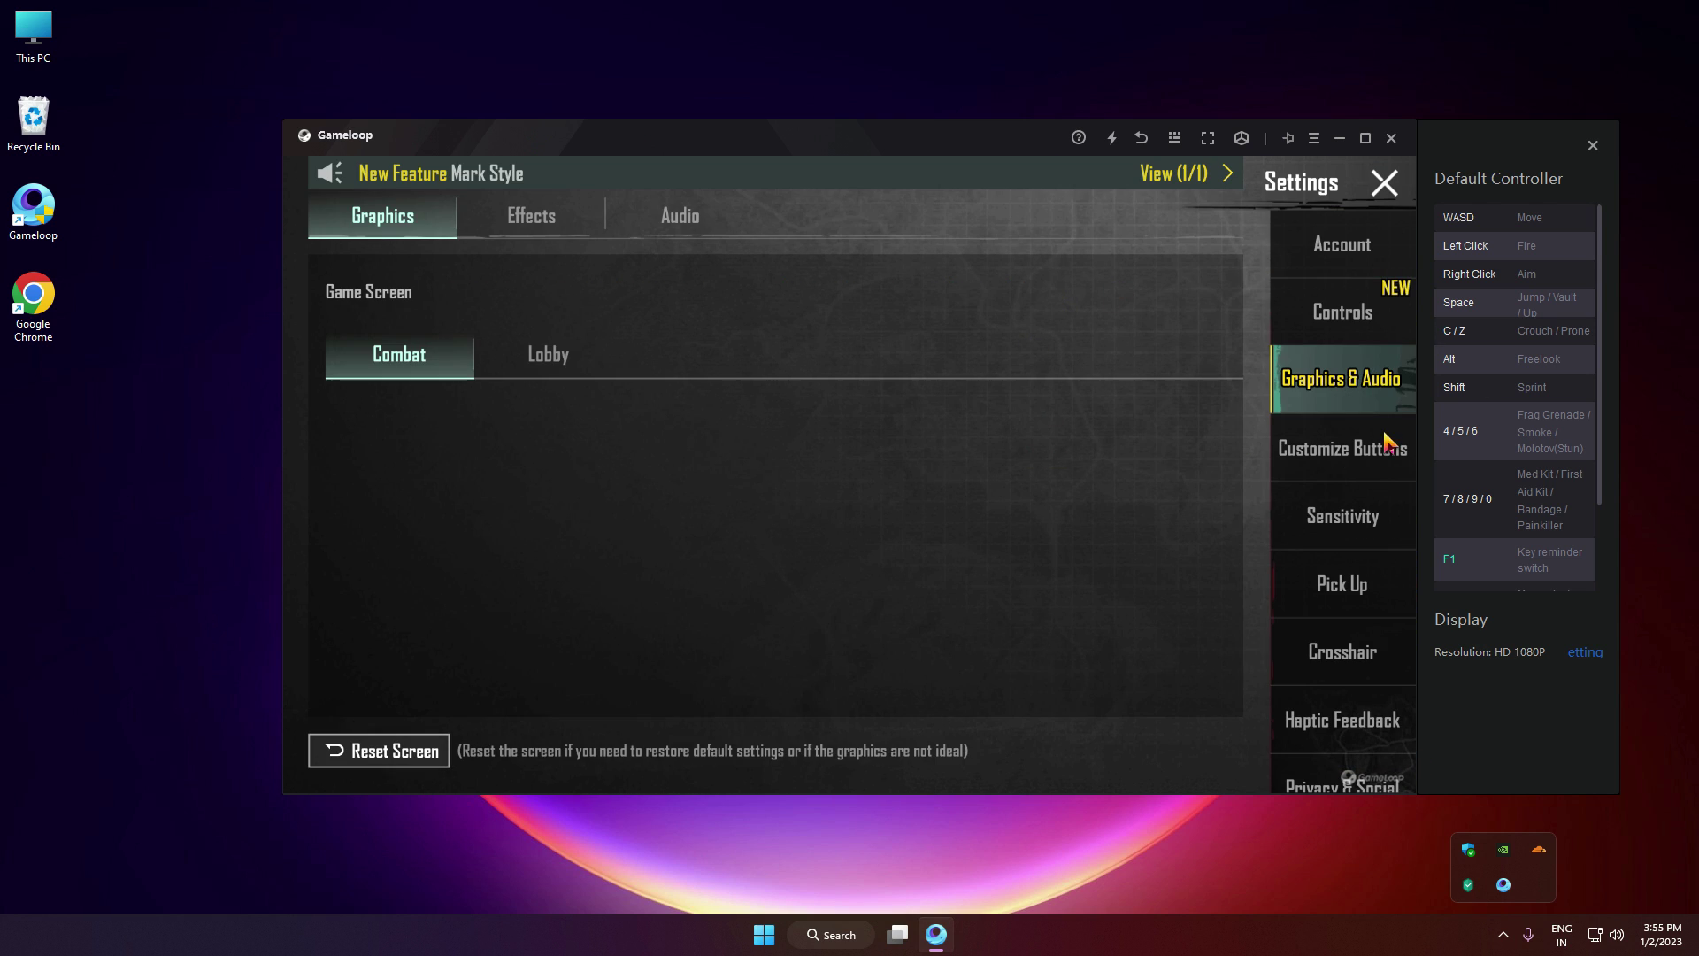
pyautogui.click(383, 452)
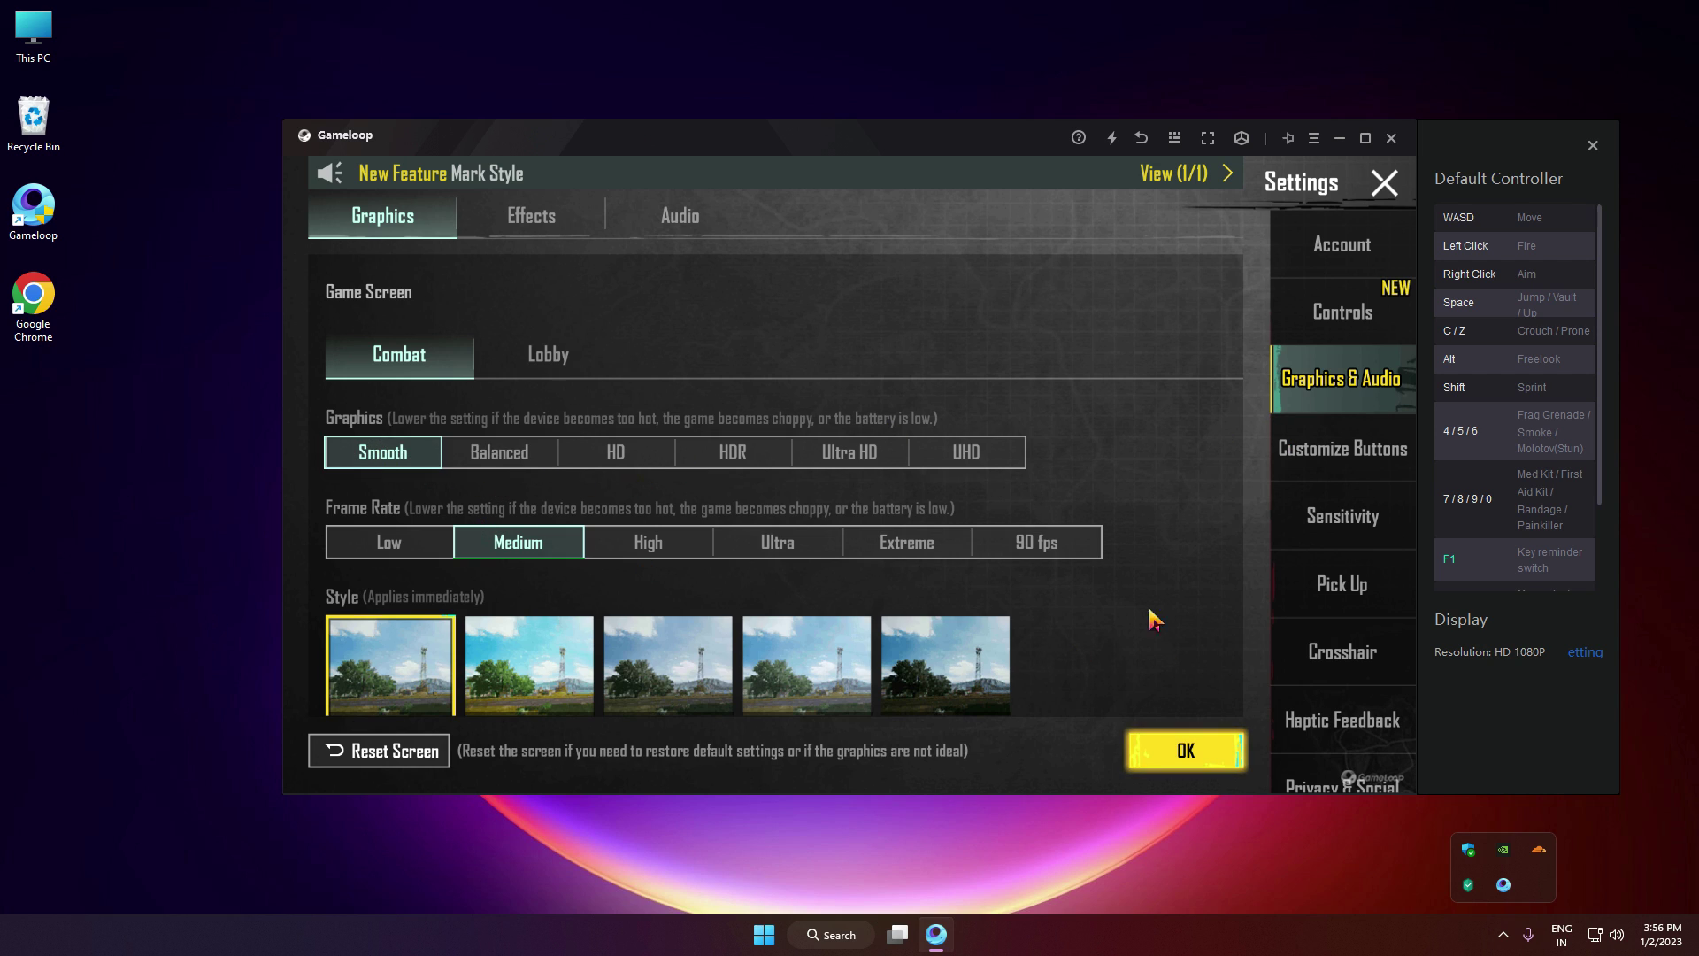
pyautogui.click(1041, 541)
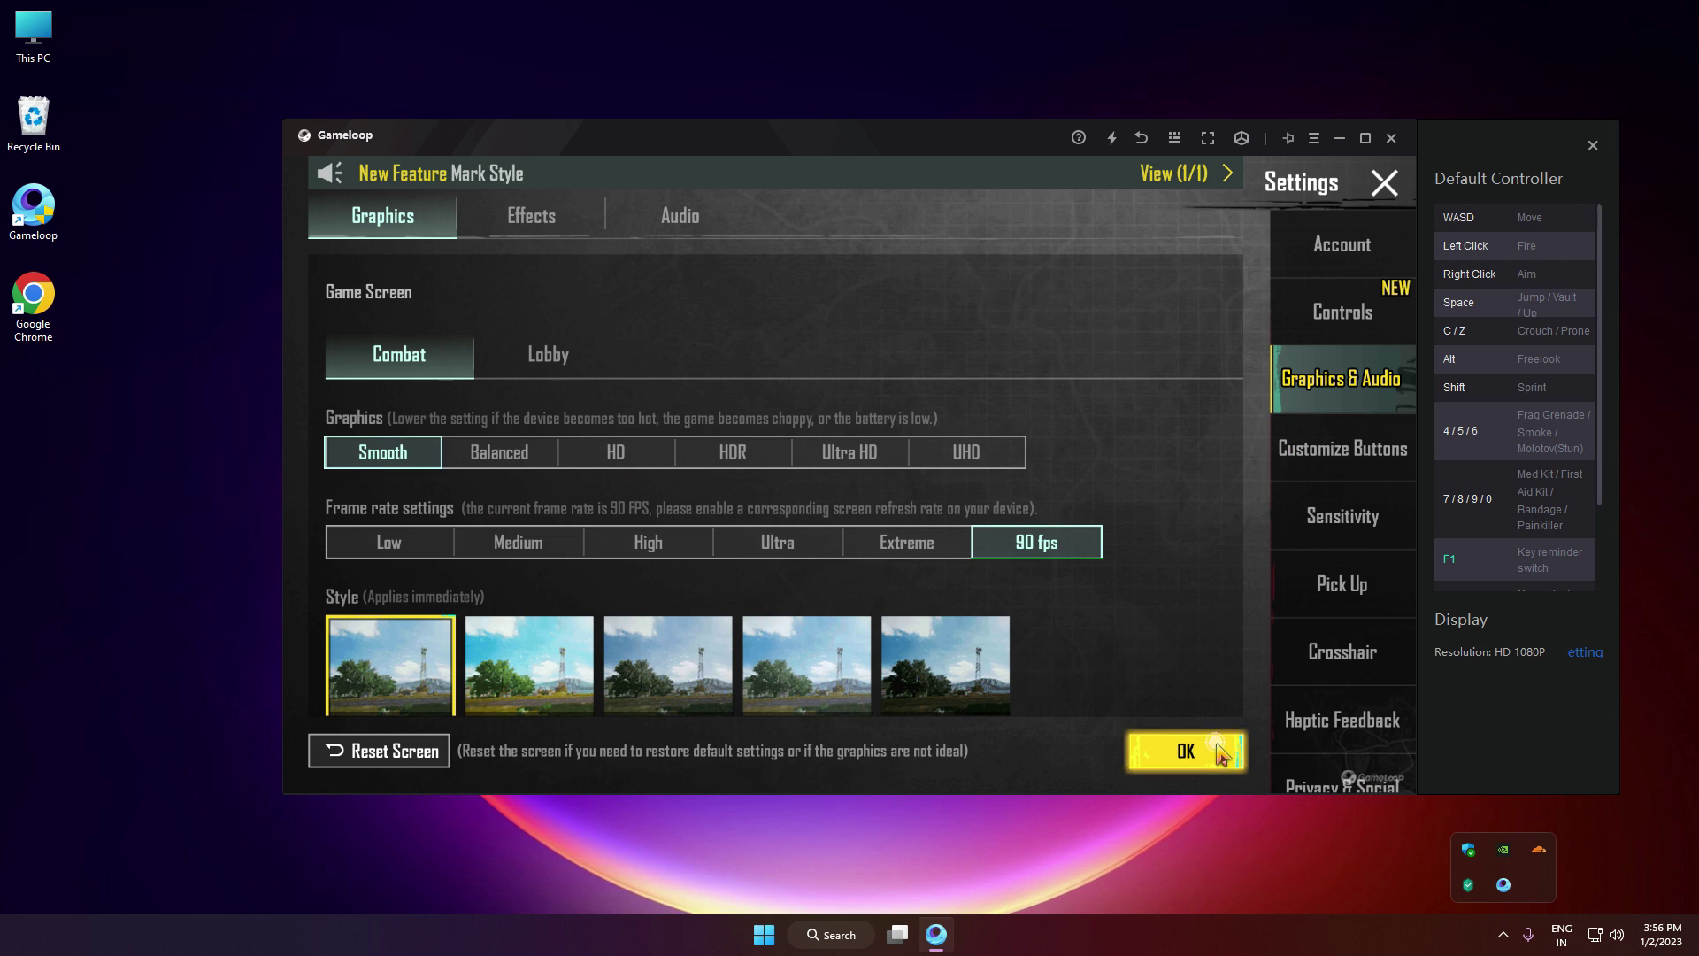
pyautogui.click(1186, 751)
# Step: Apply Smooth graphics with a 90 fps frame rate to the Lobby screen
pyautogui.click(549, 363)
pyautogui.click(378, 451)
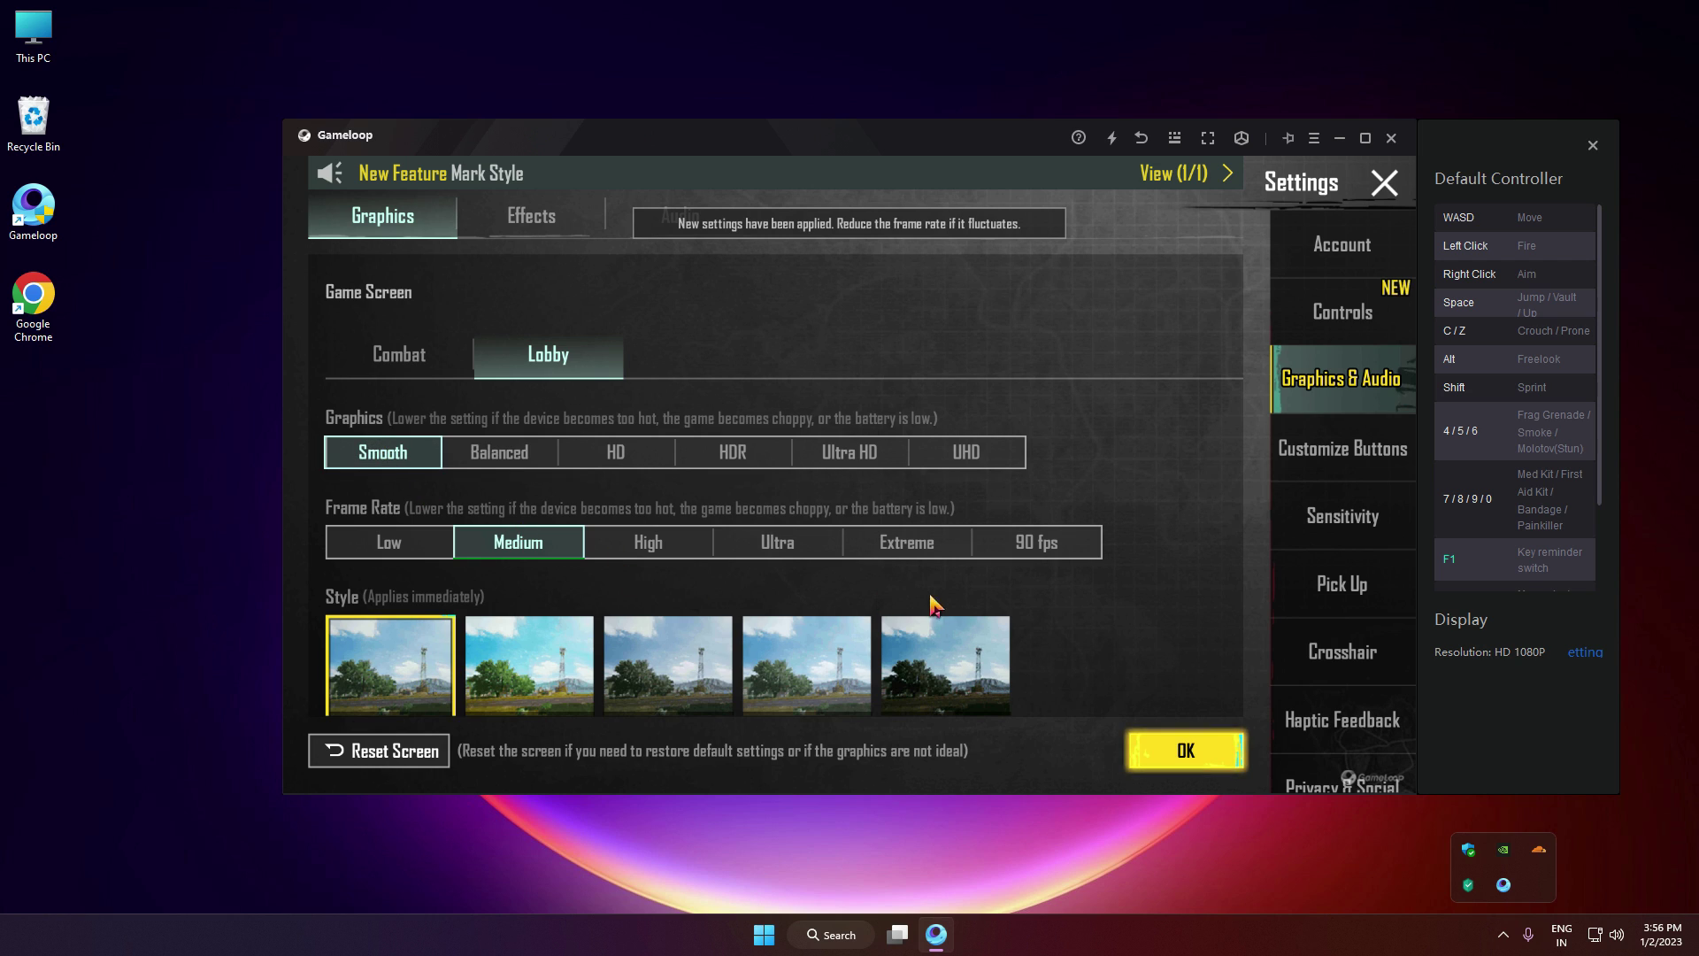
pyautogui.click(1037, 541)
pyautogui.click(1191, 752)
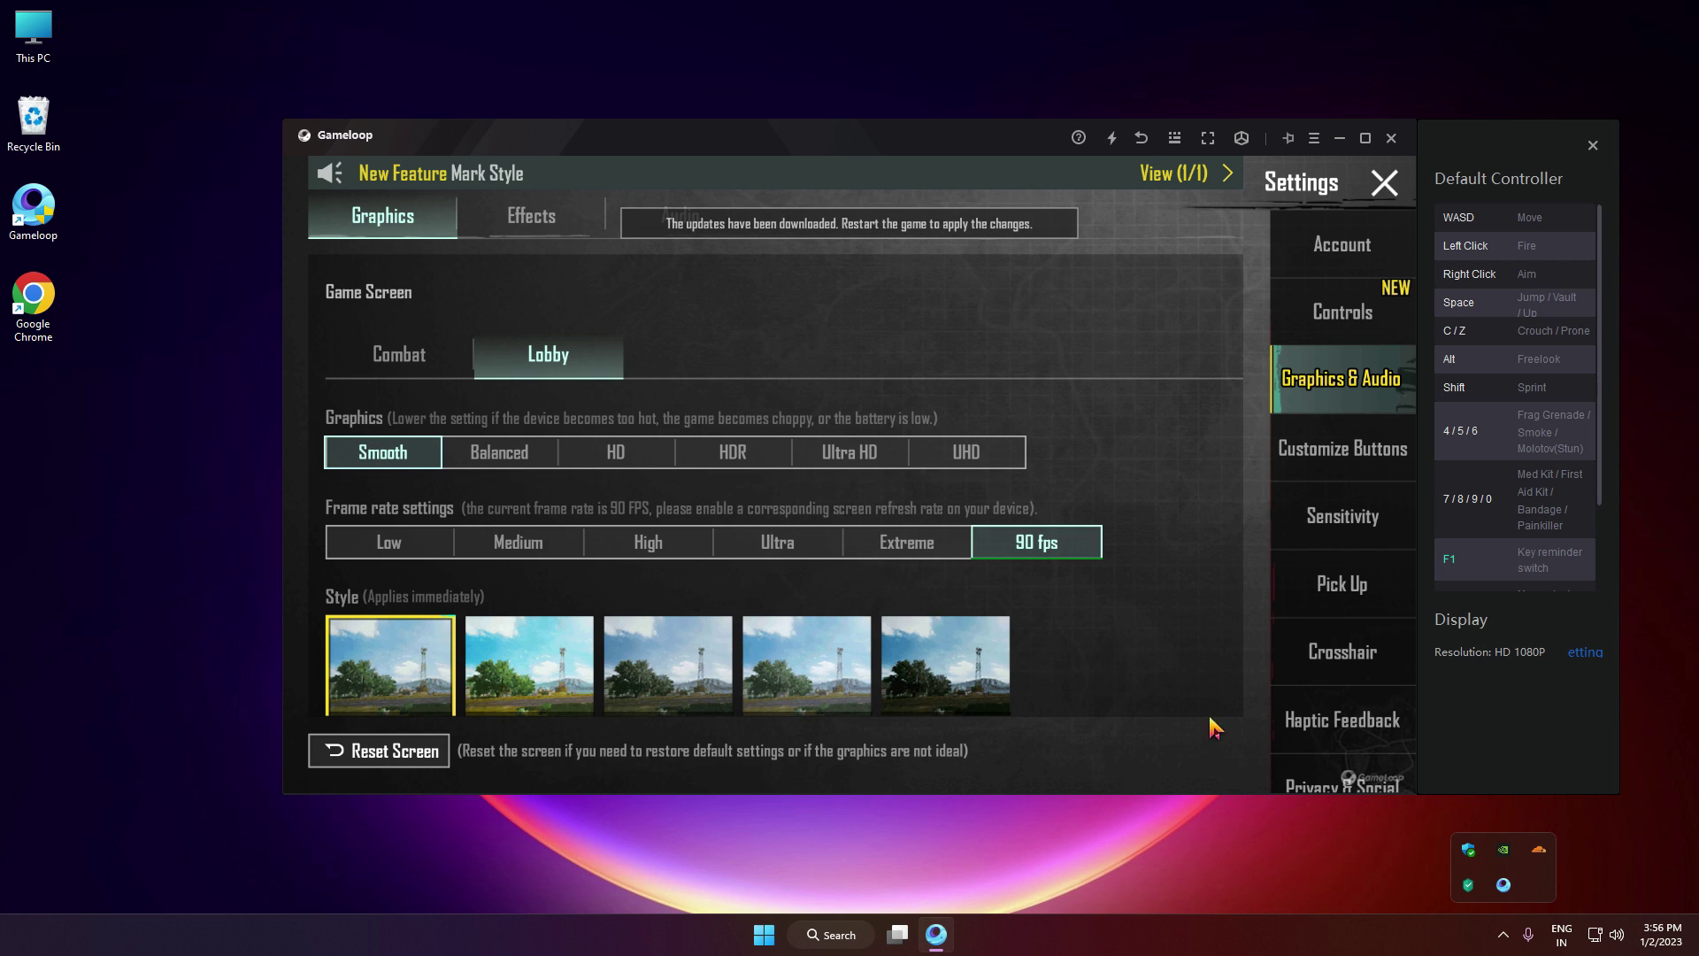
# Step: Turn on the emulator's on-screen frame-rate counter from the toolbox
pyautogui.click(1241, 138)
pyautogui.click(1318, 318)
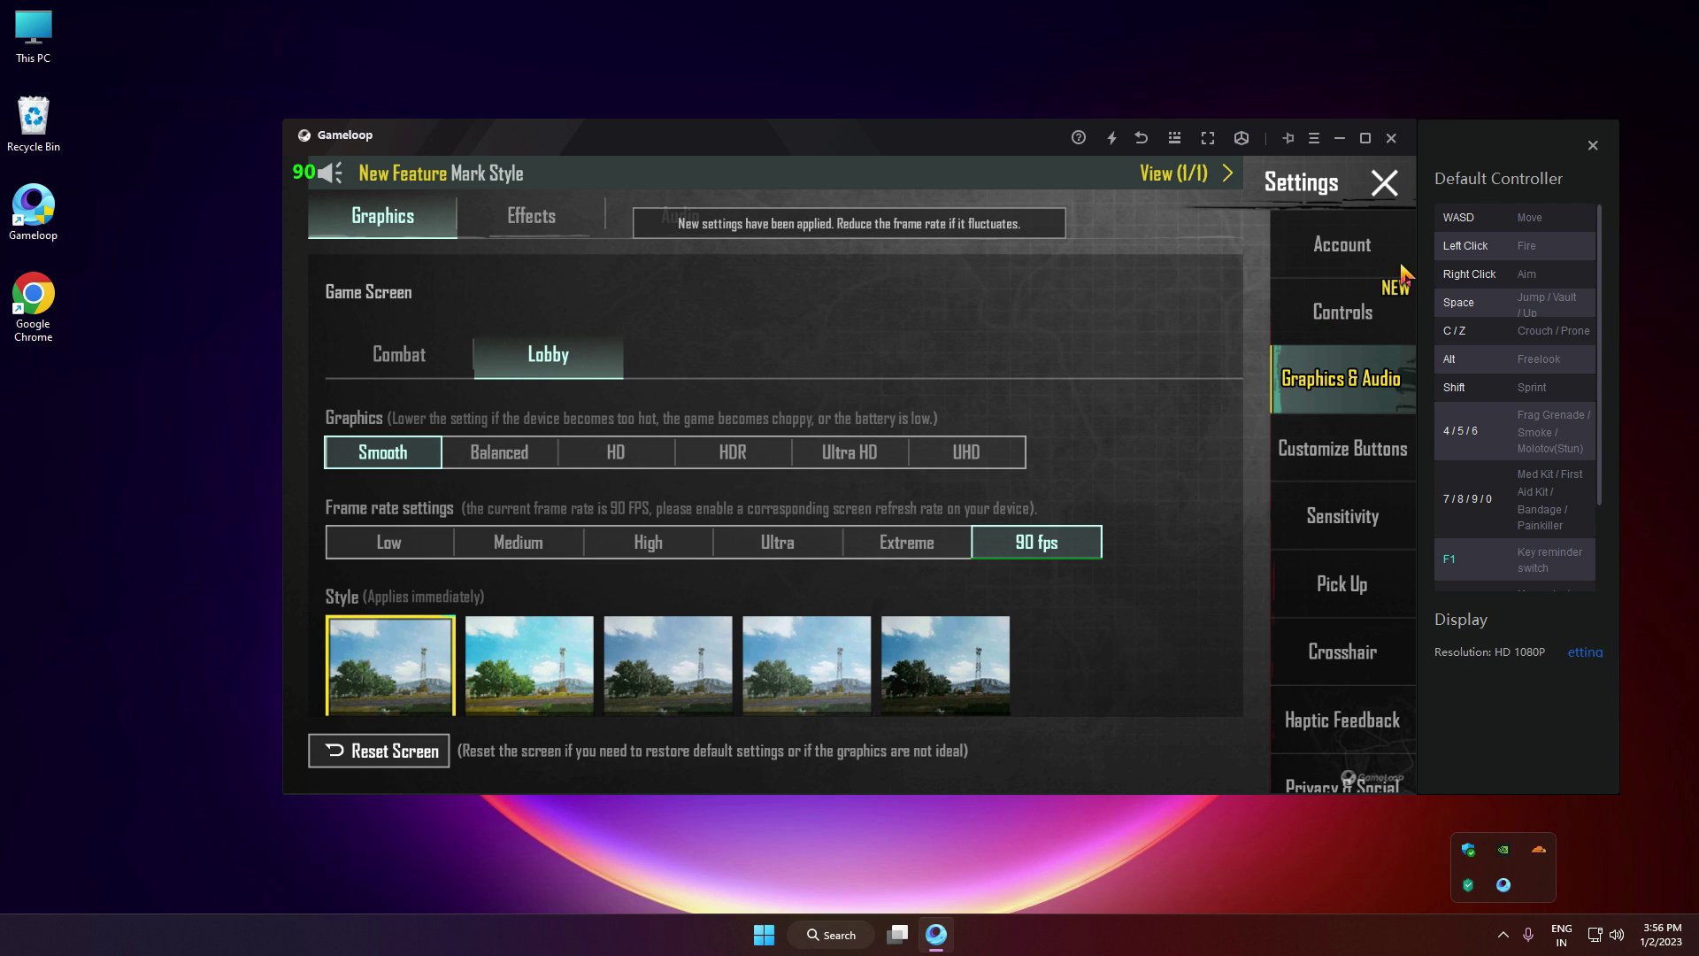